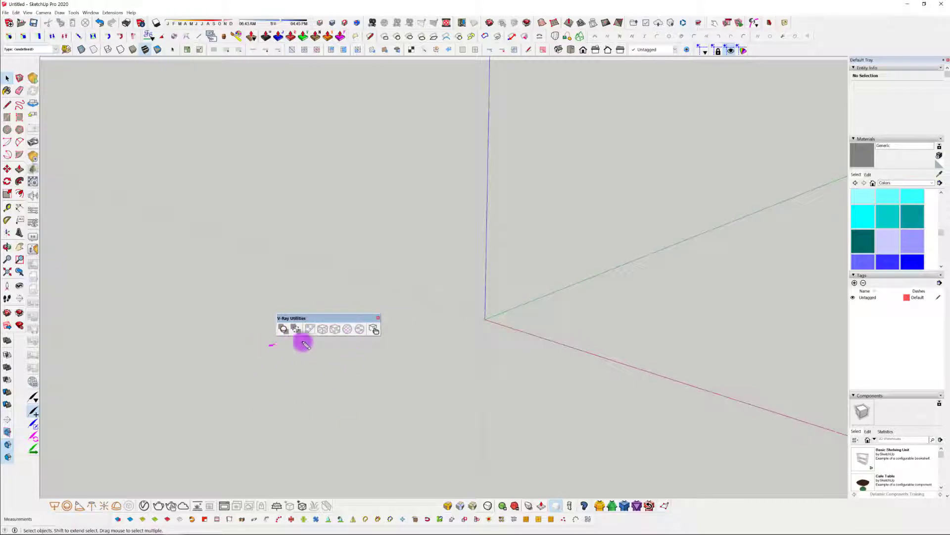
left_click_drag(303, 345, 408, 345)
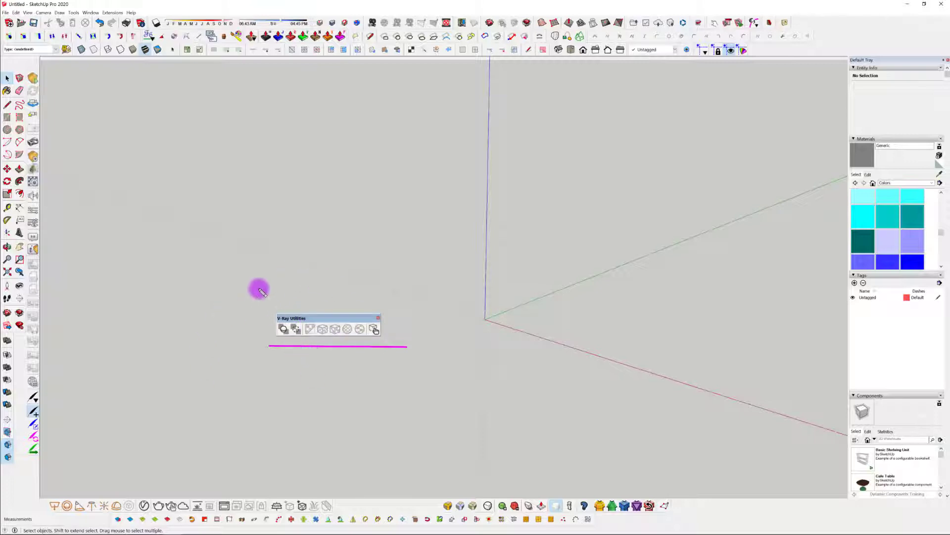
mouse_move(259, 288)
left_mouse_down()
mouse_move(293, 332)
mouse_move(365, 272)
left_mouse_up()
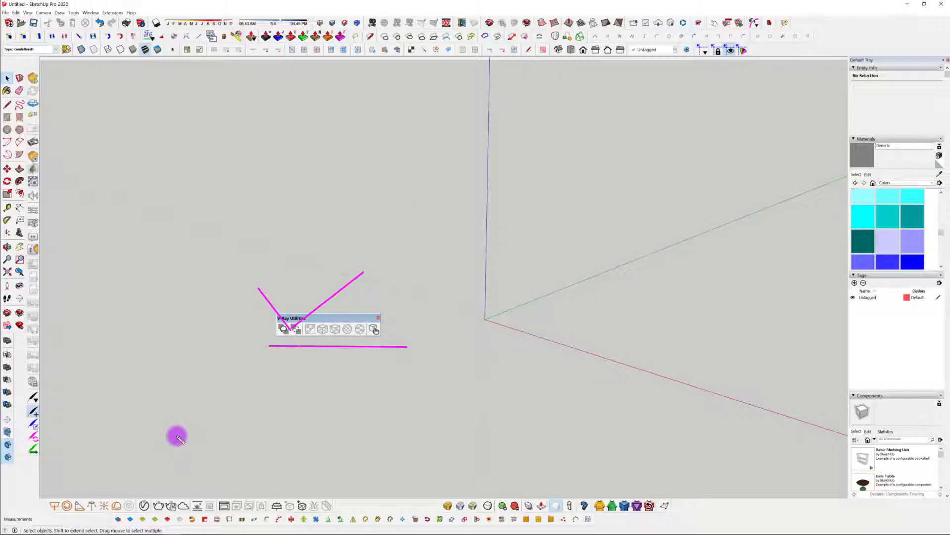
key("Escape")
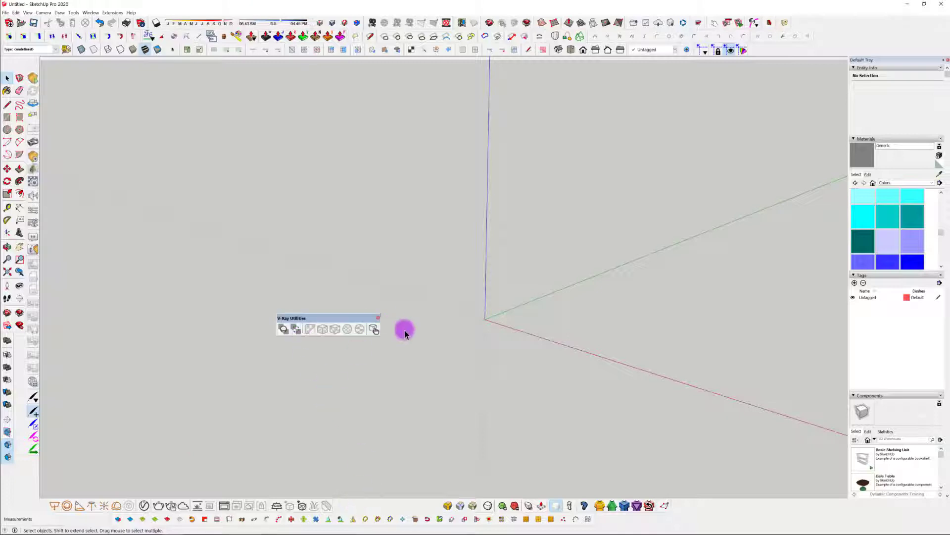
Dock the floating V-Ray Utilities toolbar in line with the other V-Ray toolbars.
left_click_drag(316, 318, 378, 500)
Draw a rectangle on the ground along the red axis near the origin and push-pull it up into a box.
middle_click_drag(438, 356, 231, 395)
key("r")
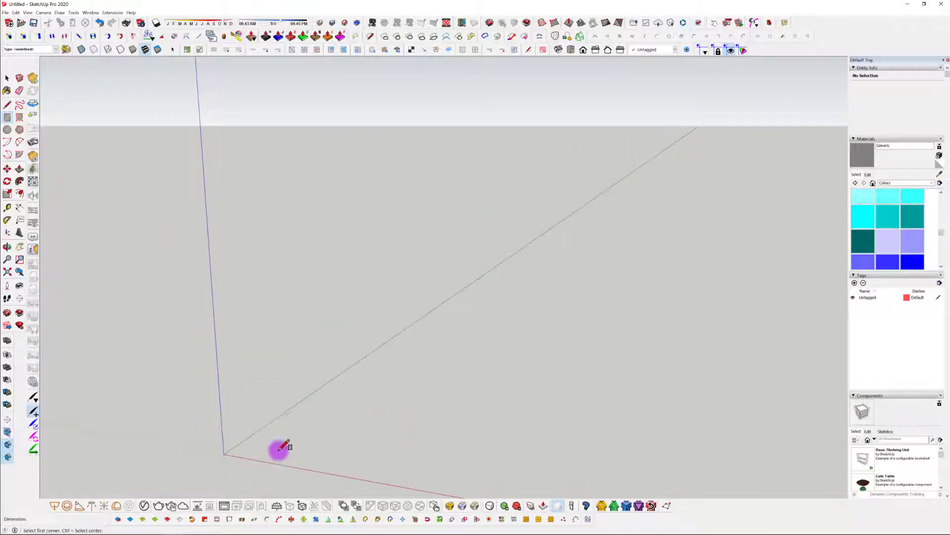
middle_click_drag(284, 447, 304, 313)
left_click(304, 312)
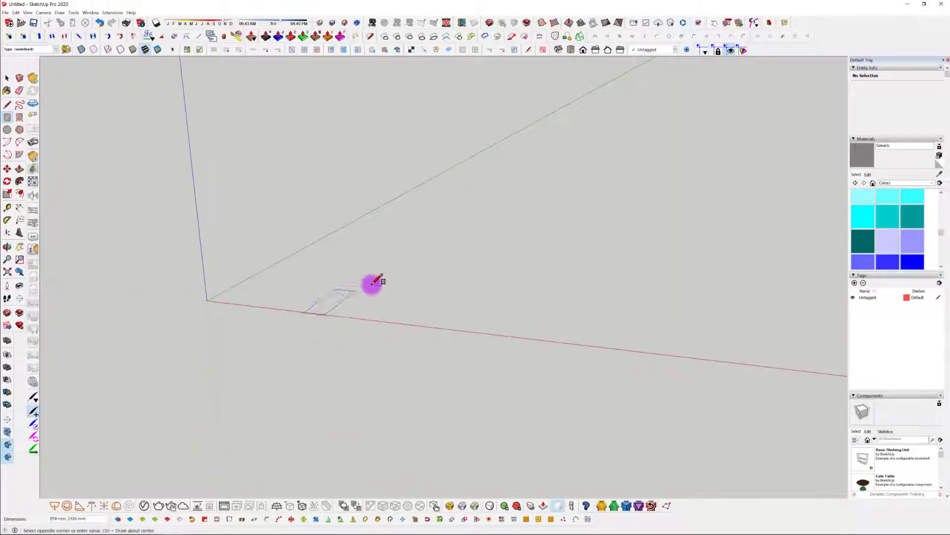
left_click(465, 271)
middle_click_drag(361, 290, 346, 309)
key("p")
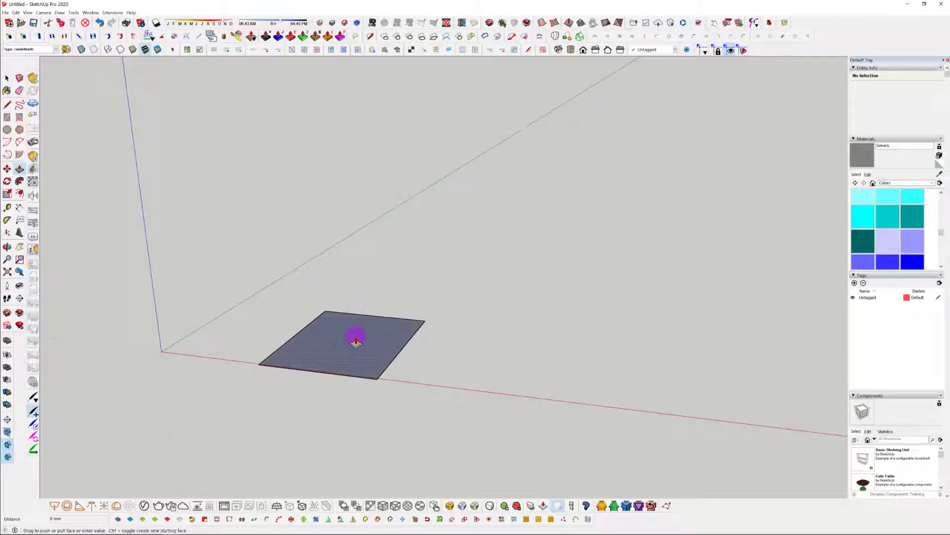
left_click_drag(356, 342, 339, 262)
middle_click_drag(340, 263, 322, 319)
Select all of the box's connected geometry and make it a group.
key("space")
left_click(322, 317)
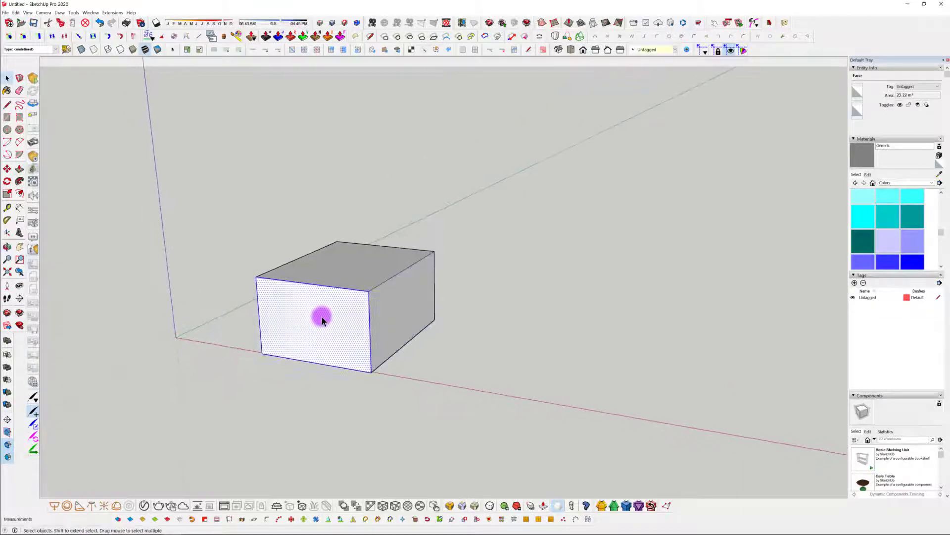
triple_click(322, 317)
right_click(322, 315)
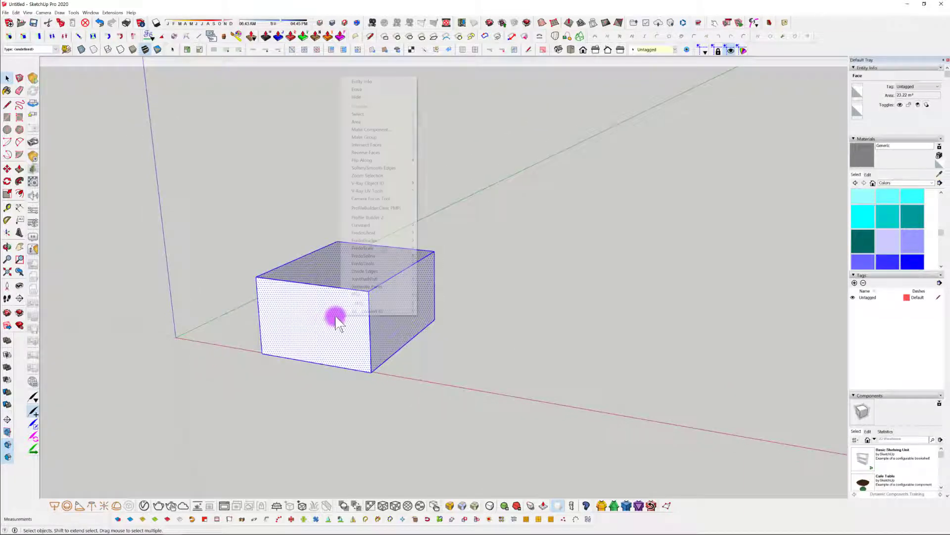
left_click(374, 137)
Draw a circle on the ground beside the box and push-pull it up into a cylinder slightly taller than the box.
middle_click_drag(393, 227, 361, 339)
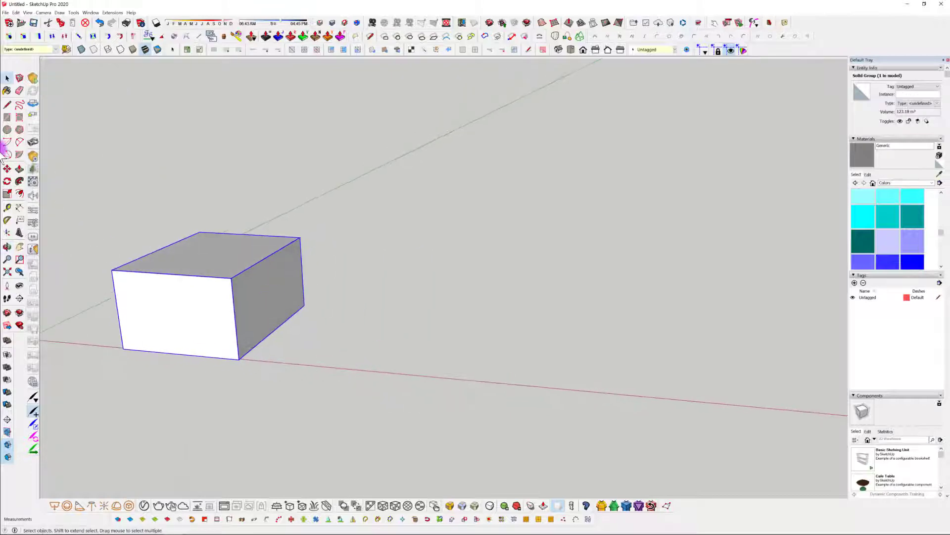
left_click(7, 129)
left_click(382, 353)
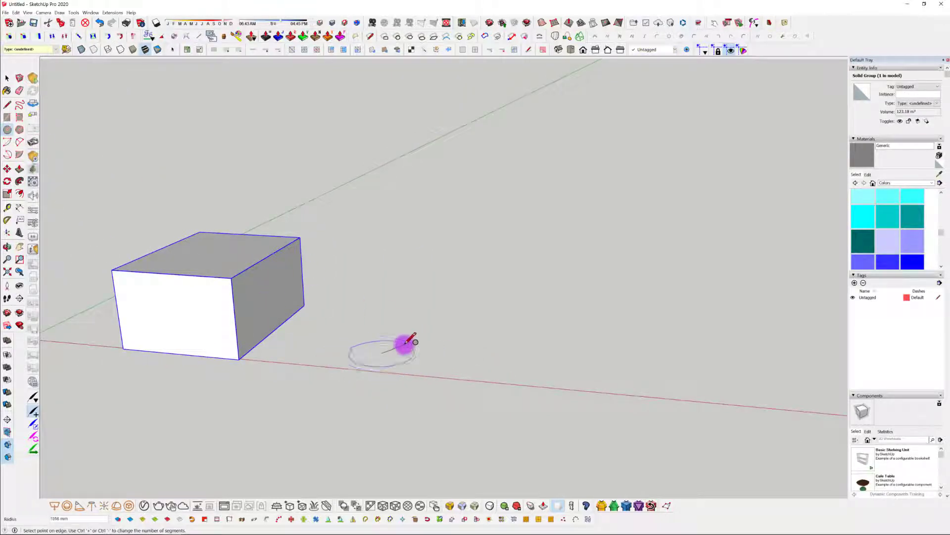
left_click(416, 340)
middle_click_drag(385, 346, 444, 361, "shift")
key("p")
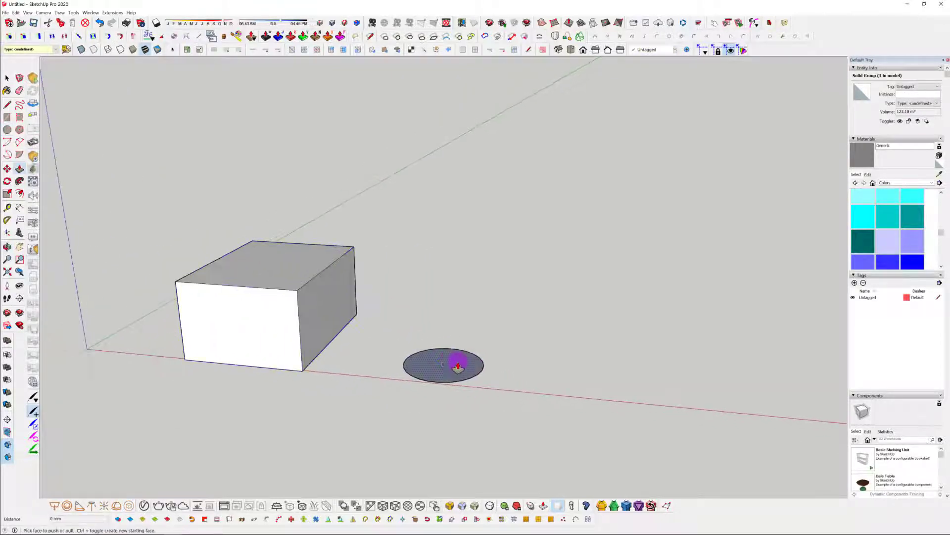
left_click_drag(458, 366, 452, 291)
mouse_move(456, 282)
middle_mouse_down()
mouse_move(450, 355)
mouse_move(448, 293)
middle_mouse_up()
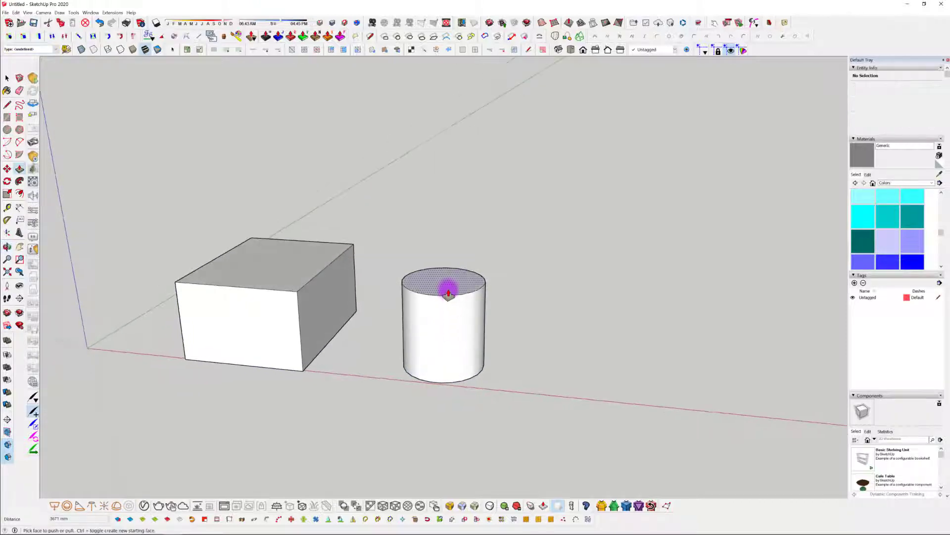
left_click_drag(449, 293, 449, 275)
key("space")
Draw an upright circle above the ground, farther along the red axis past the cylinder.
middle_click_drag(478, 387, 396, 372, "shift")
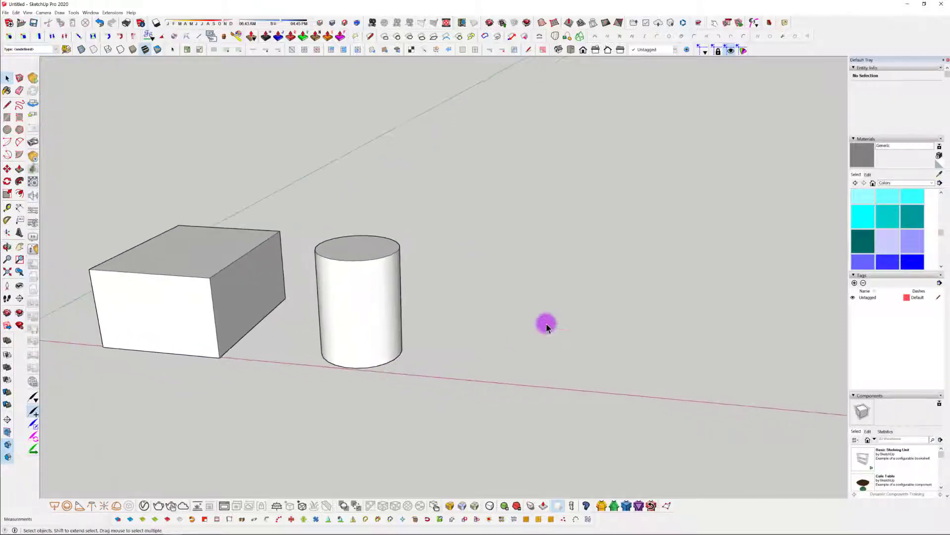
middle_click_drag(547, 326, 426, 307)
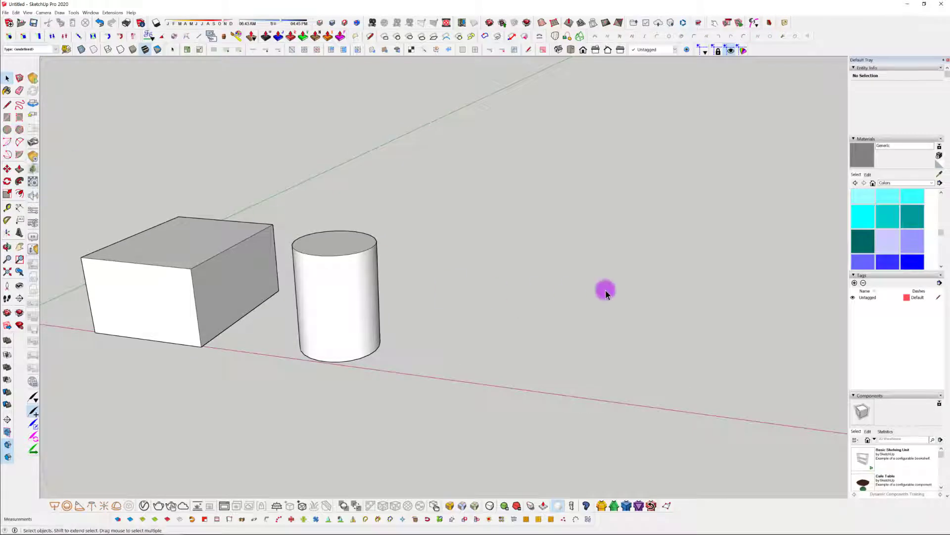
middle_click_drag(693, 329, 685, 201)
key("c")
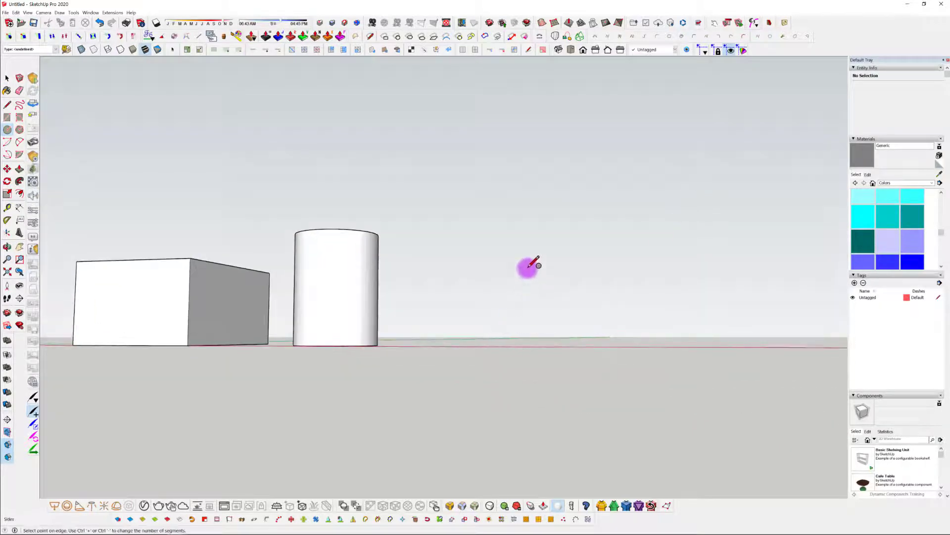
left_click(529, 268)
left_click(557, 248)
Split the upright circle with a vertical line across its diameter and delete the half nearer the cylinder.
mouse_move(543, 282)
middle_mouse_down()
mouse_move(537, 319)
mouse_move(509, 355)
mouse_move(481, 356)
middle_mouse_up()
key("l")
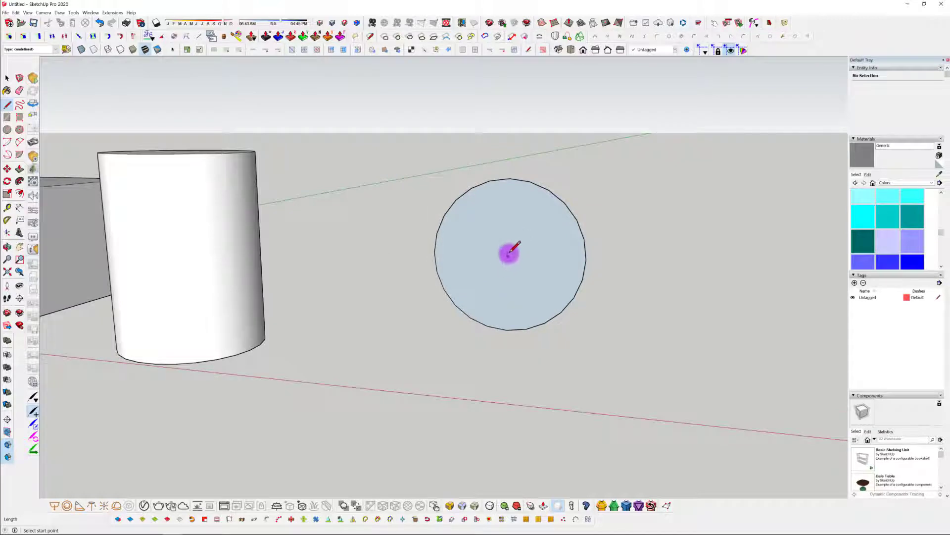
left_click(510, 179)
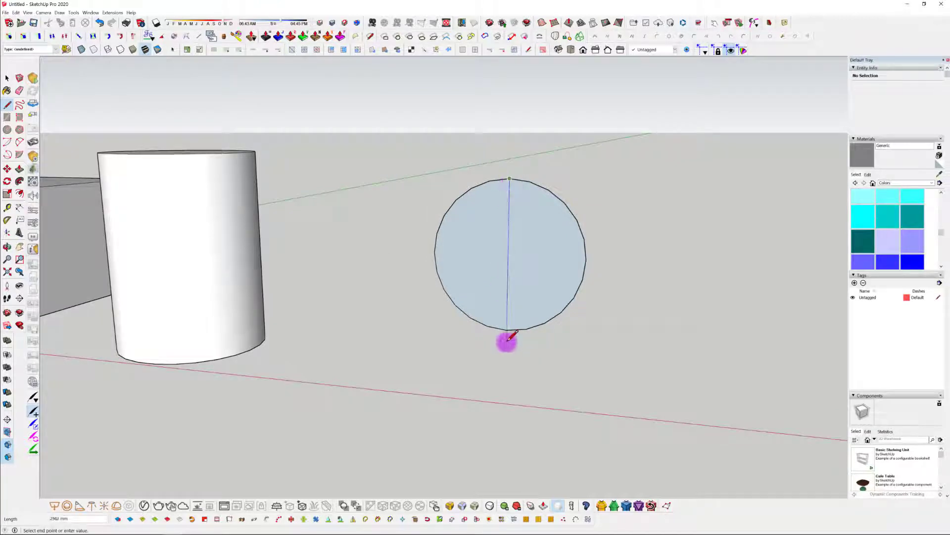
key("space")
left_click_drag(483, 345, 430, 169)
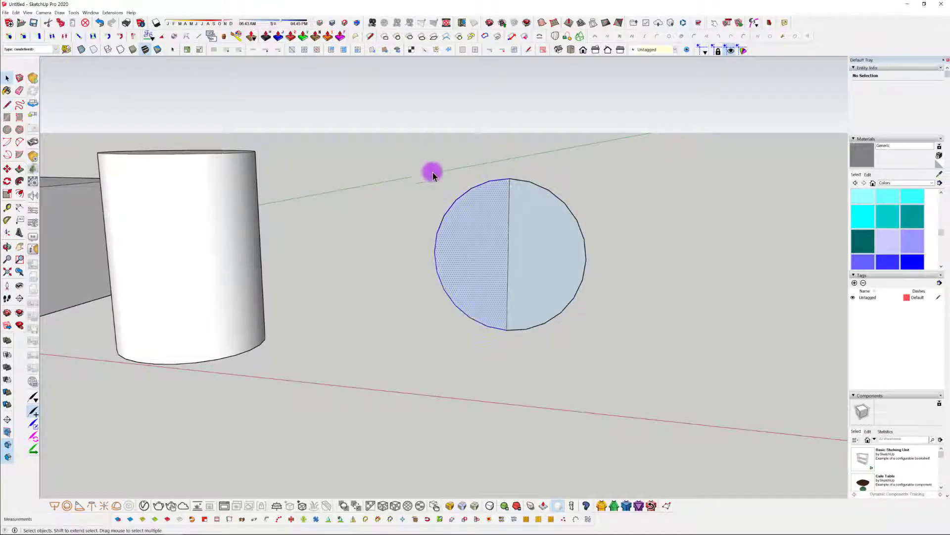
key("Delete")
Draw a circle with a radius of about 891 mm on the ground directly below the half disc's straight edge.
middle_click_drag(498, 371, 439, 316)
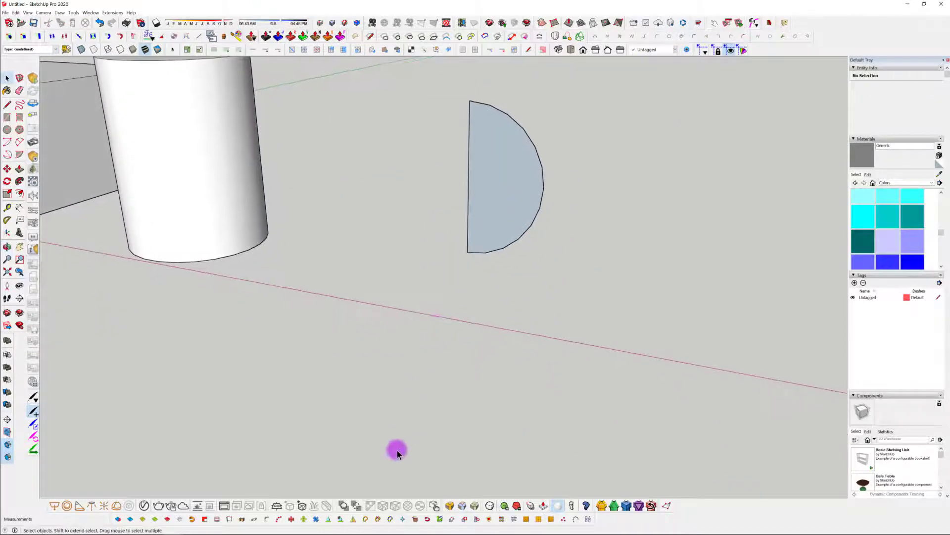
key("c")
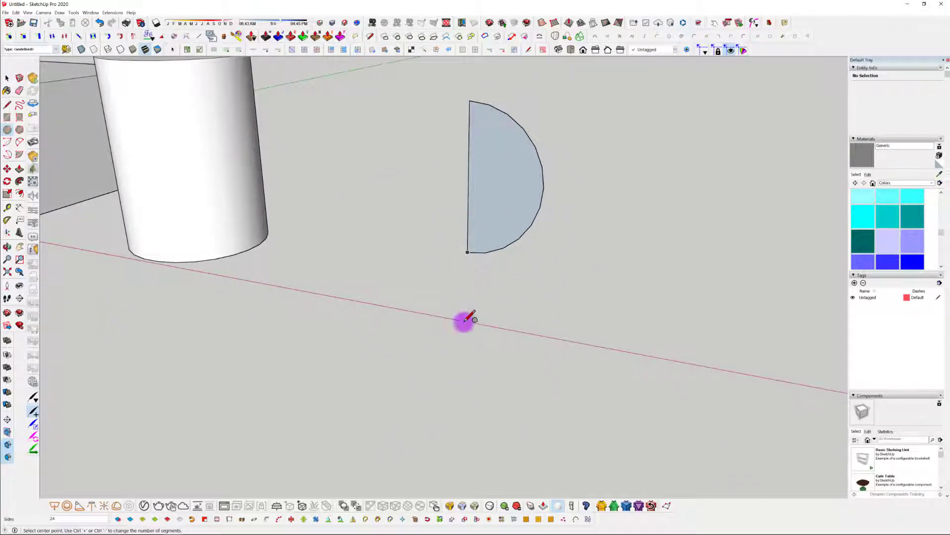
left_click(466, 335)
left_click(501, 323)
key("space")
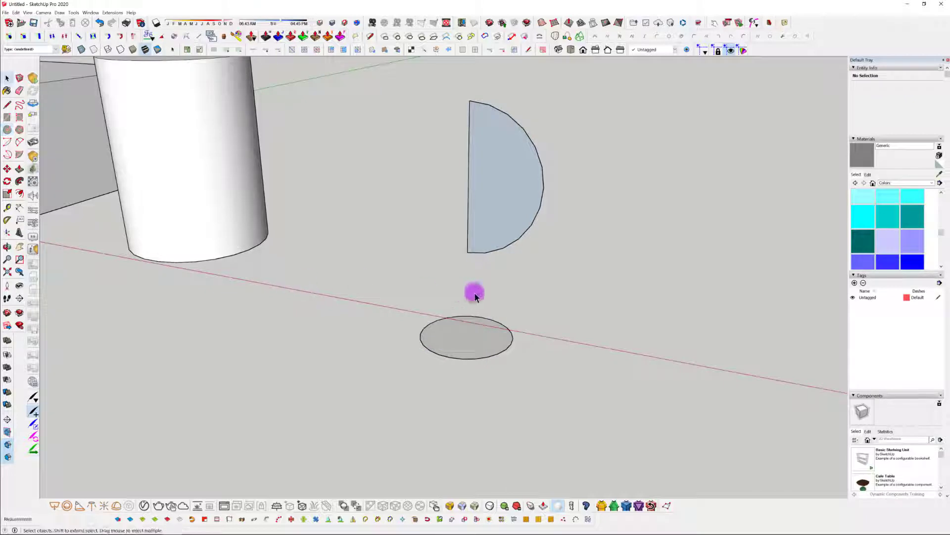
Sweep the half disc around the ground circle with Follow Me to form a sphere, and delete the path circle.
left_click(480, 320)
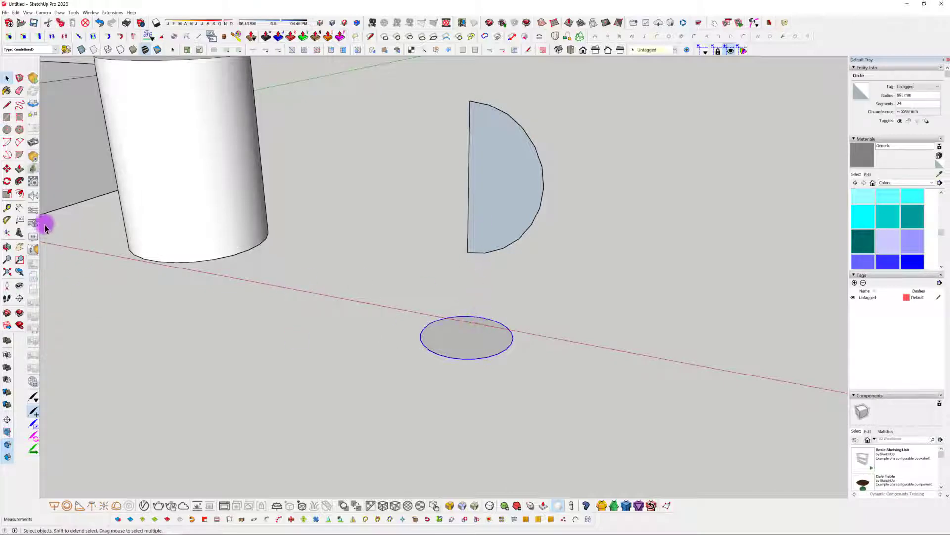
left_click(19, 181)
left_click(493, 211)
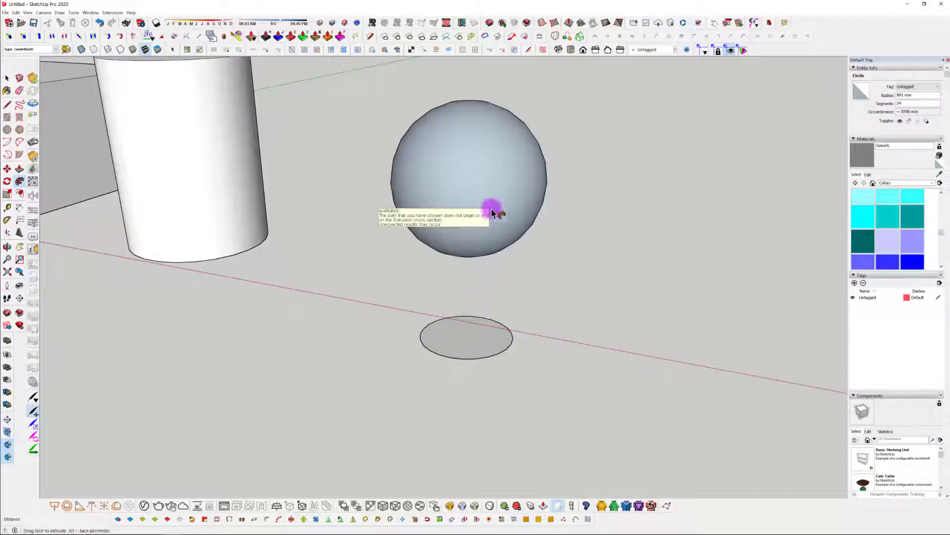
middle_click_drag(478, 413, 500, 372)
left_click_drag(318, 322, 319, 321)
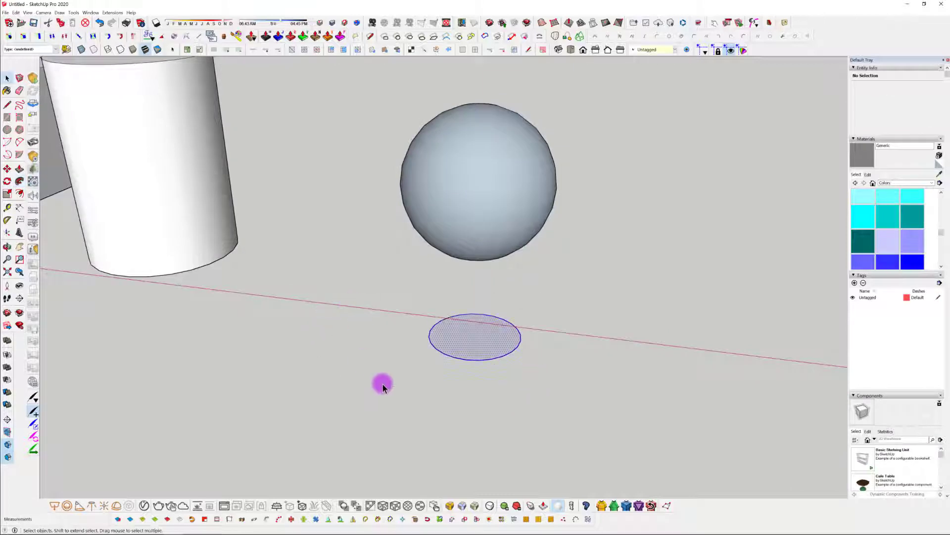
key("Delete")
Turn the sphere's surface so its white front side faces outward, and make the whole sphere a group.
left_click(450, 219)
right_click(485, 210)
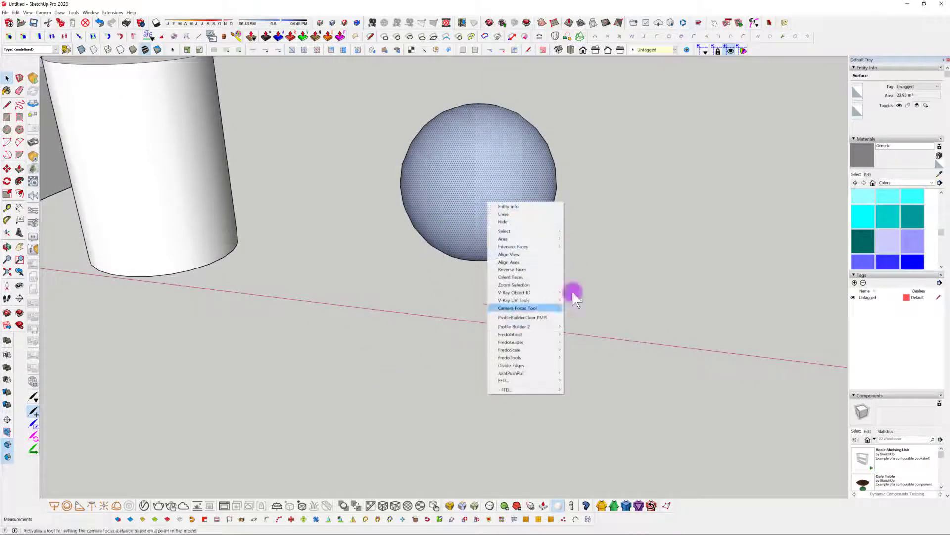
left_click(539, 278)
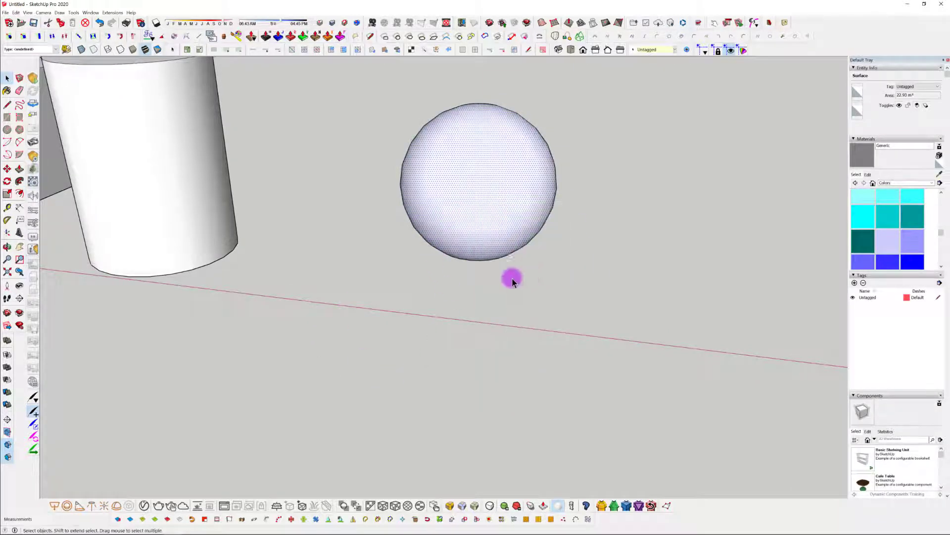
triple_click(513, 219)
right_click(512, 218)
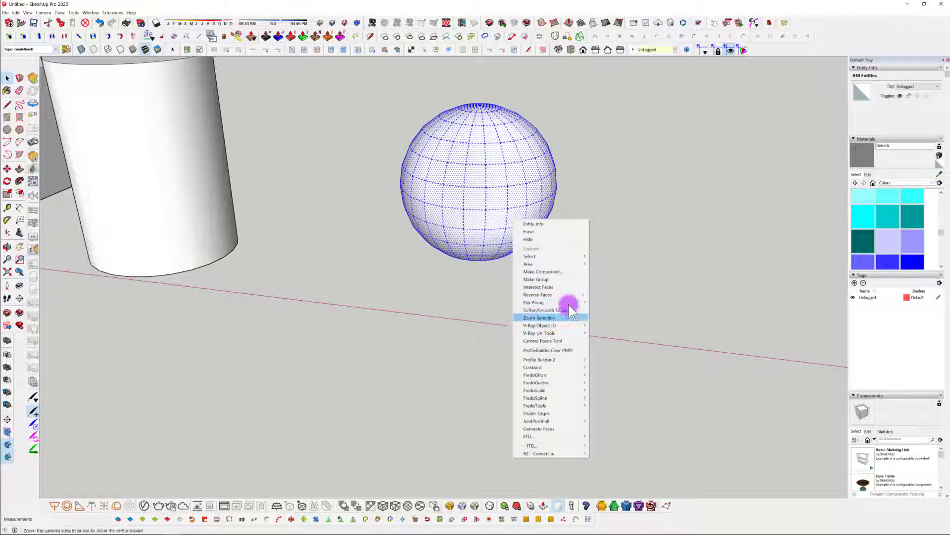
left_click(539, 280)
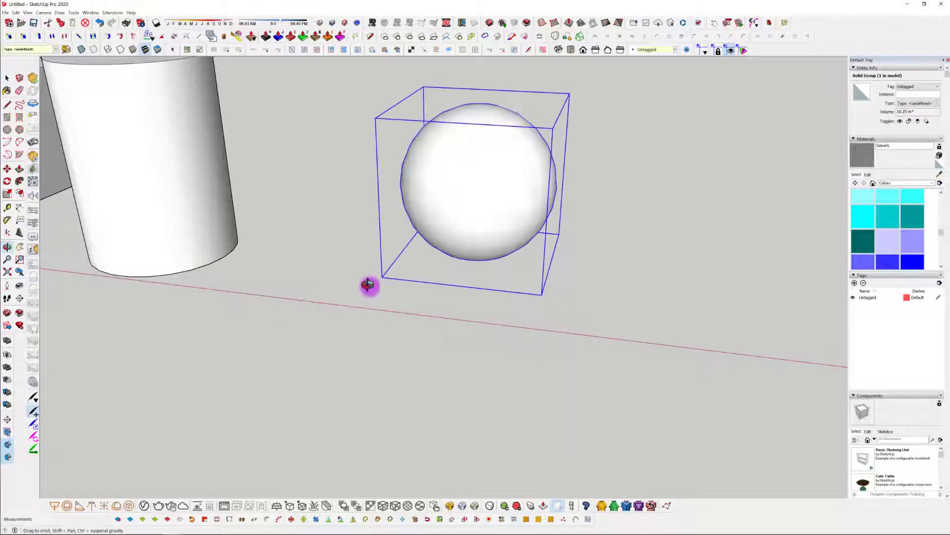
Select all of the cylinder's connected geometry and make it a group.
middle_click_drag(368, 285, 510, 259)
triple_click(444, 228)
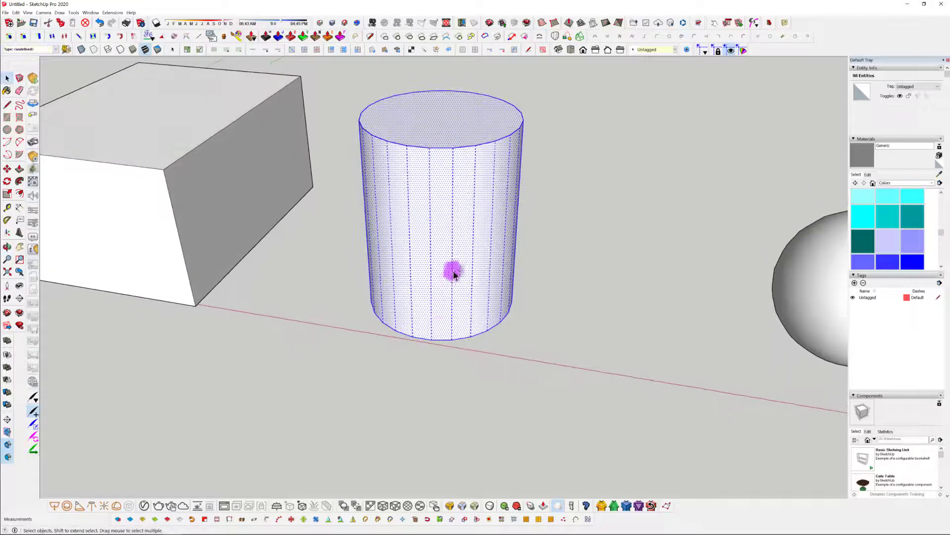
left_click(454, 272)
triple_click(459, 266)
right_click(462, 266)
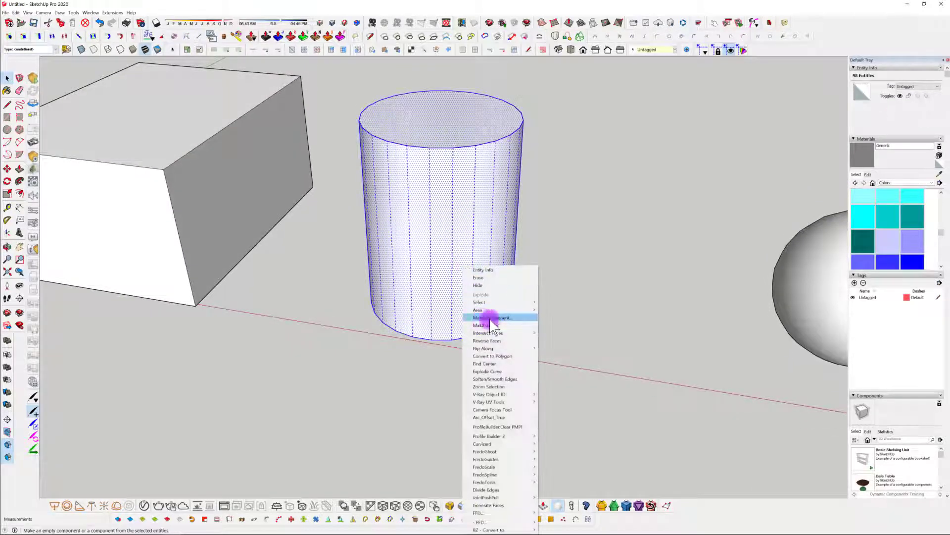
left_click(524, 325)
Draw a large rectangle on the ground along the red axis, beyond the sphere.
mouse_move(427, 397)
middle_mouse_down()
mouse_move(474, 335)
mouse_move(421, 413)
middle_mouse_up()
scroll(450, 396, "down", 3)
middle_click_drag(513, 417, 372, 383, "shift")
scroll(433, 395, "down", 2)
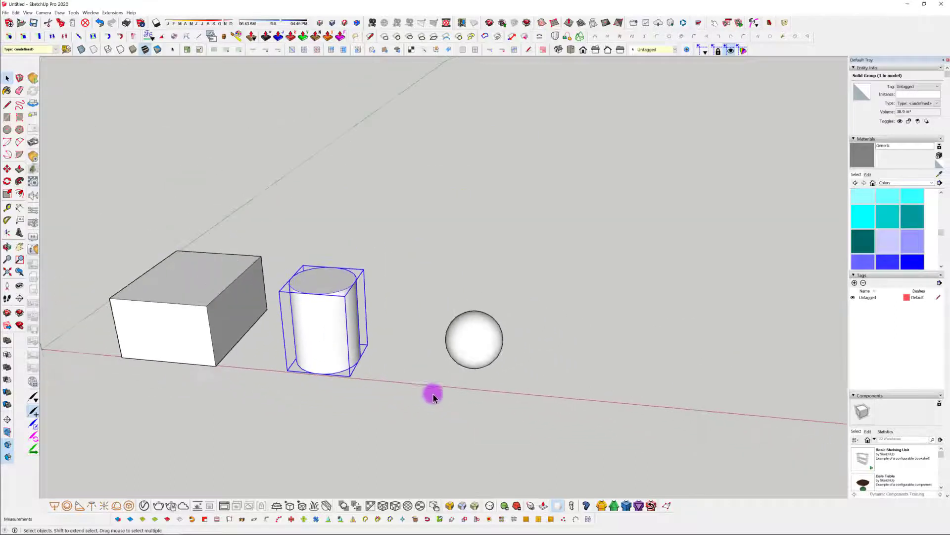
middle_click_drag(489, 402, 430, 369, "shift")
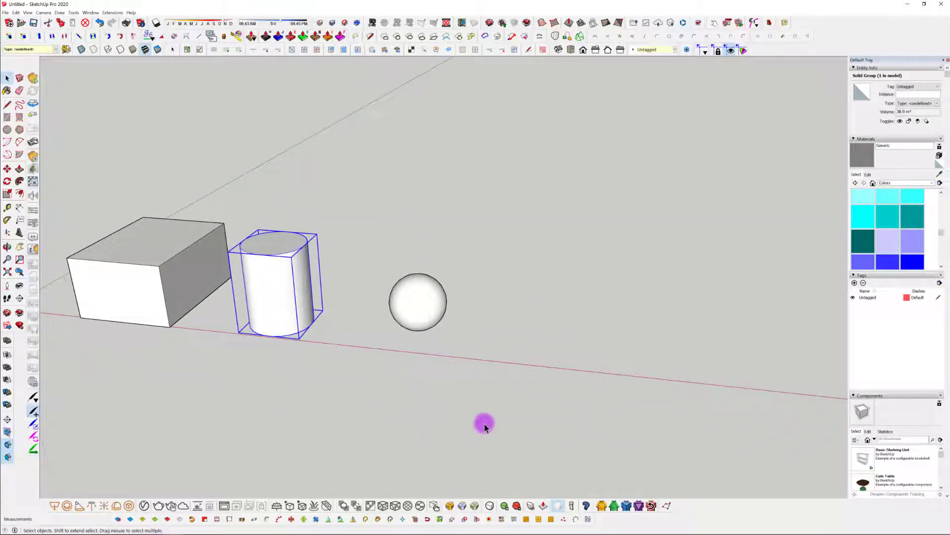
key("r")
left_click(500, 363)
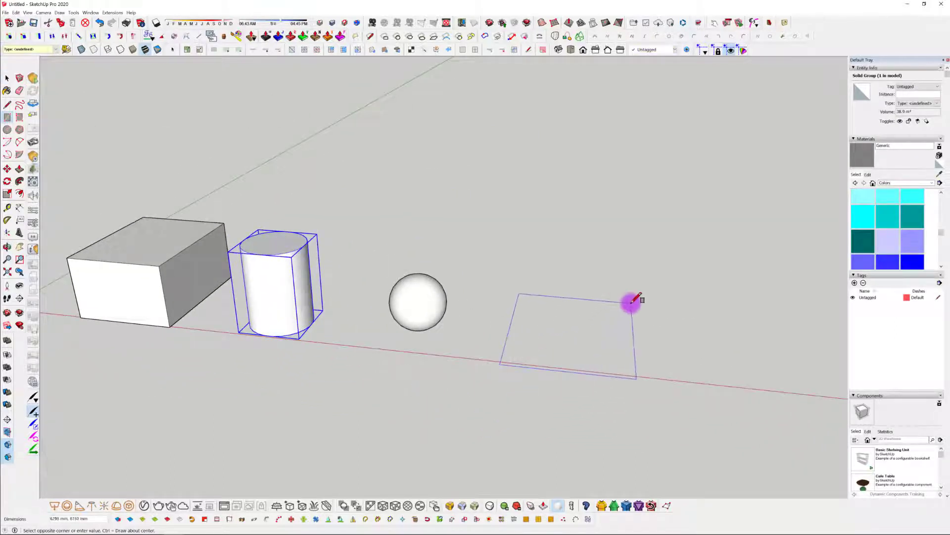
left_click(637, 299)
Push-pull the new rectangle up slightly to form a thin slab.
scroll(567, 342, "up", 5)
key("p")
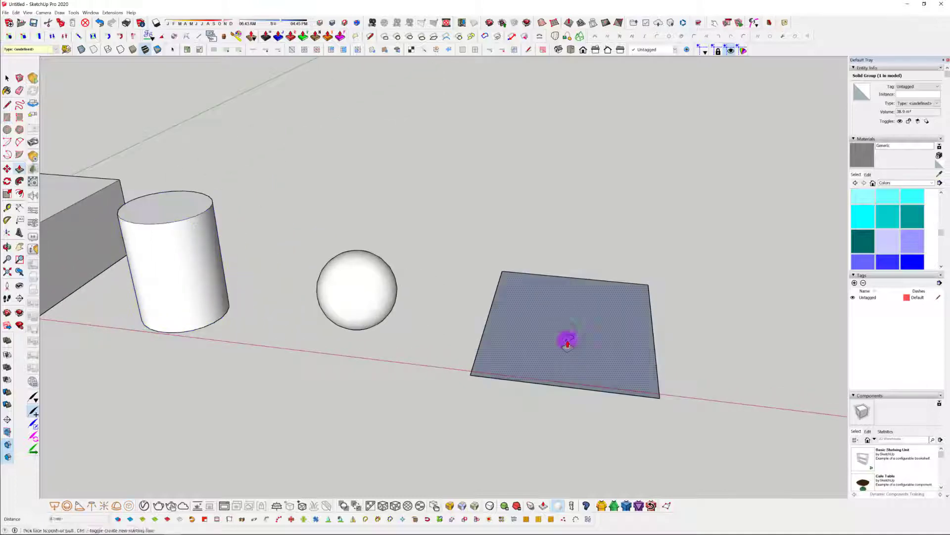
left_click_drag(567, 341, 569, 325)
key("space")
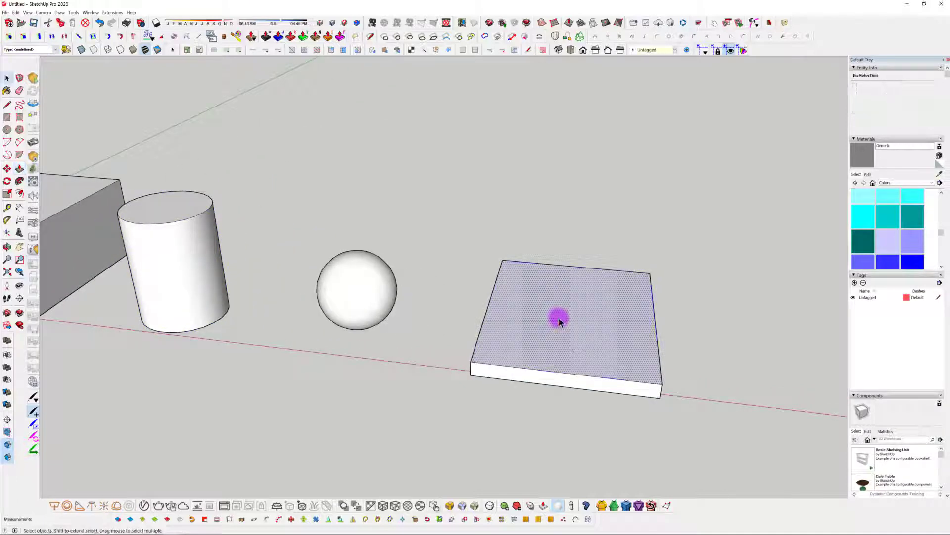
Select all of the thin slab's connected geometry and make it a group.
triple_click(560, 319)
right_click(559, 319)
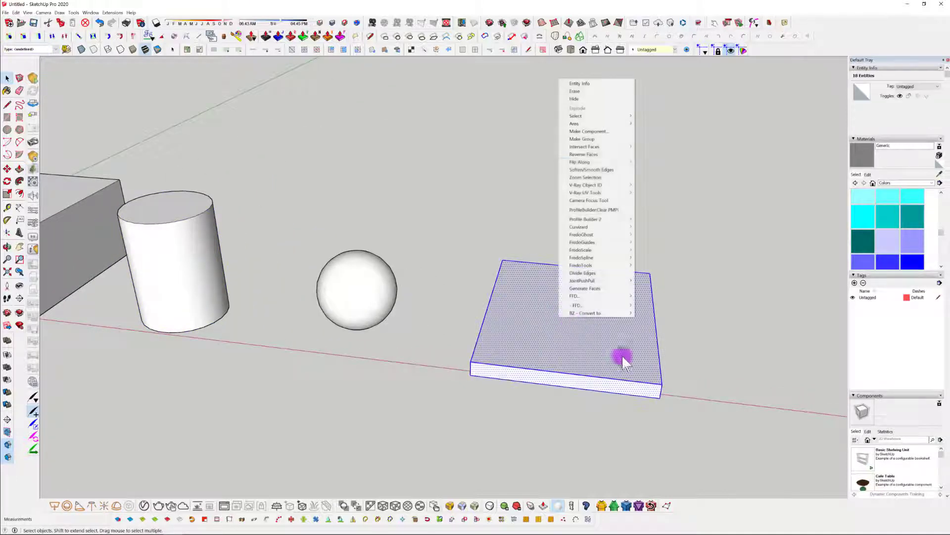
left_click(594, 139)
middle_click_drag(552, 323, 533, 328)
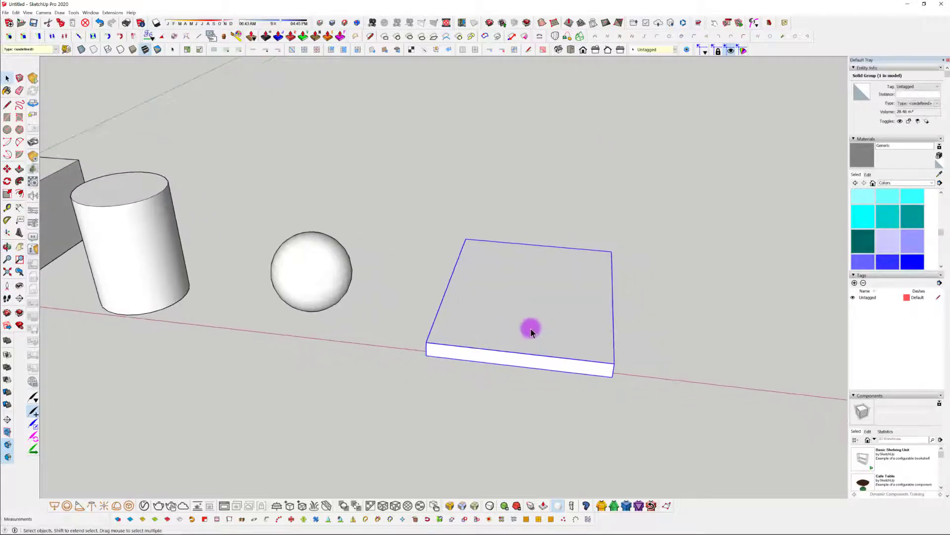
Draw a smaller rectangle on the slab's top face and push-pull it up into a block.
key("r")
left_click(508, 273)
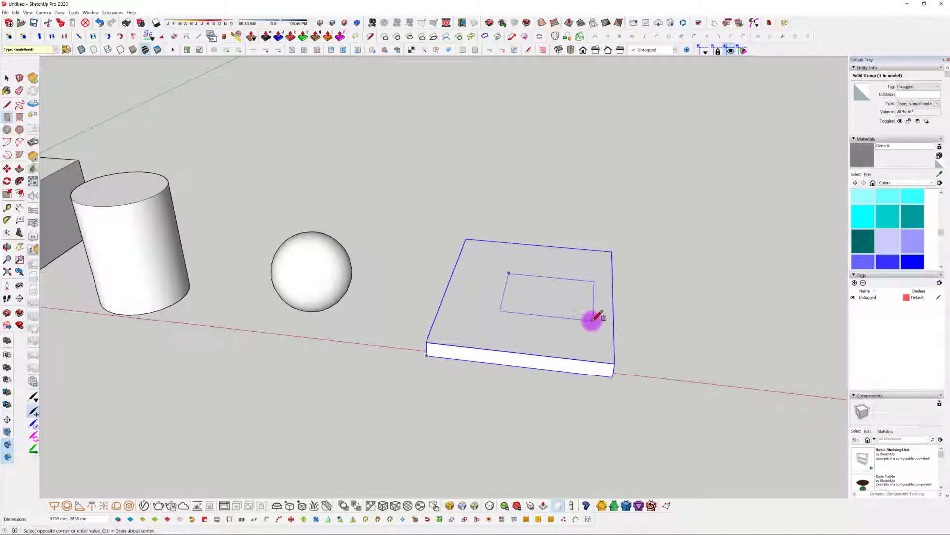
left_click(578, 327)
key("p")
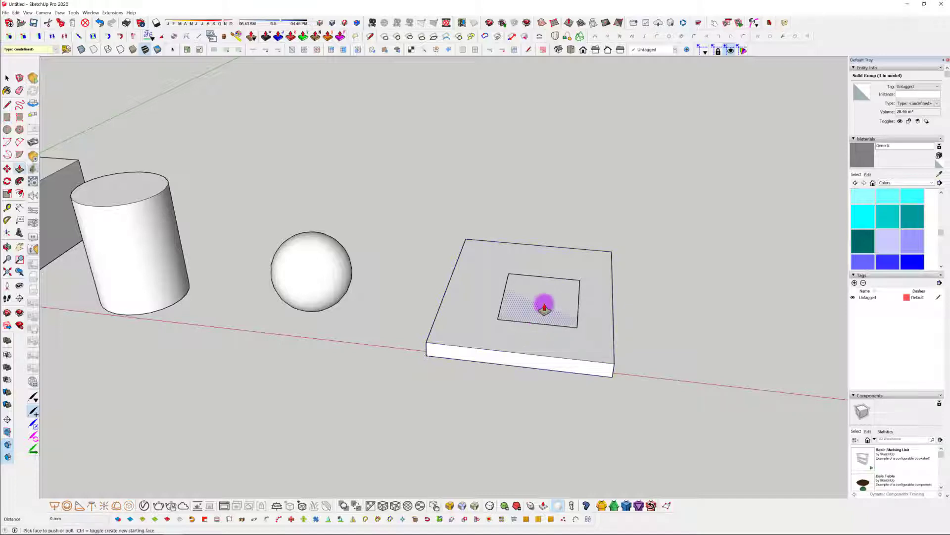
left_click_drag(545, 304, 545, 251)
middle_click_drag(545, 250, 511, 283)
key("space")
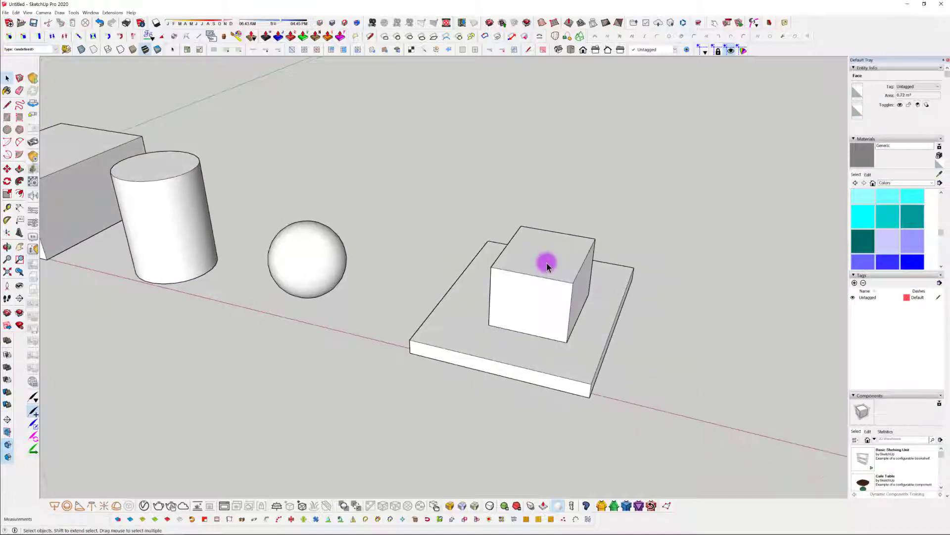
Select all of the new block's connected geometry and make it a separate group.
triple_click(548, 266)
right_click(550, 267)
left_click(573, 327)
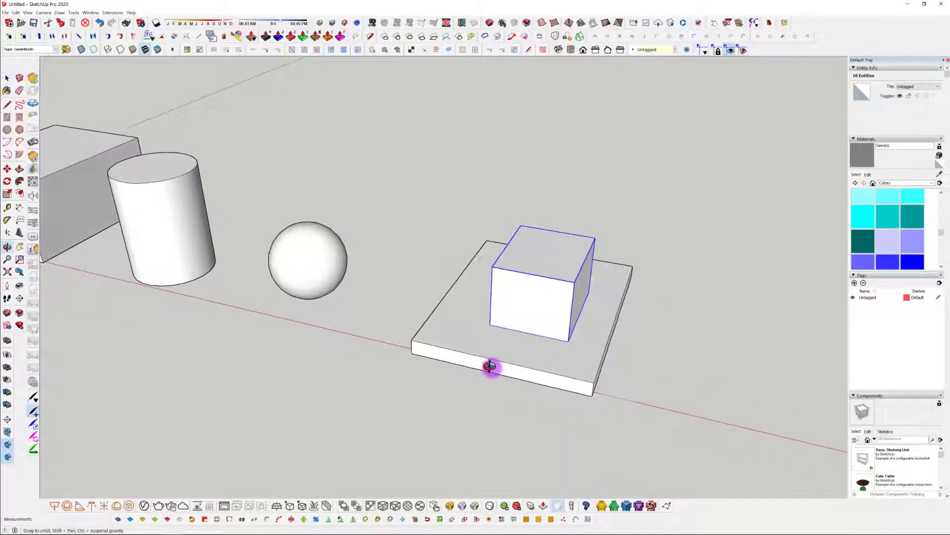
middle_click_drag(485, 360, 548, 286)
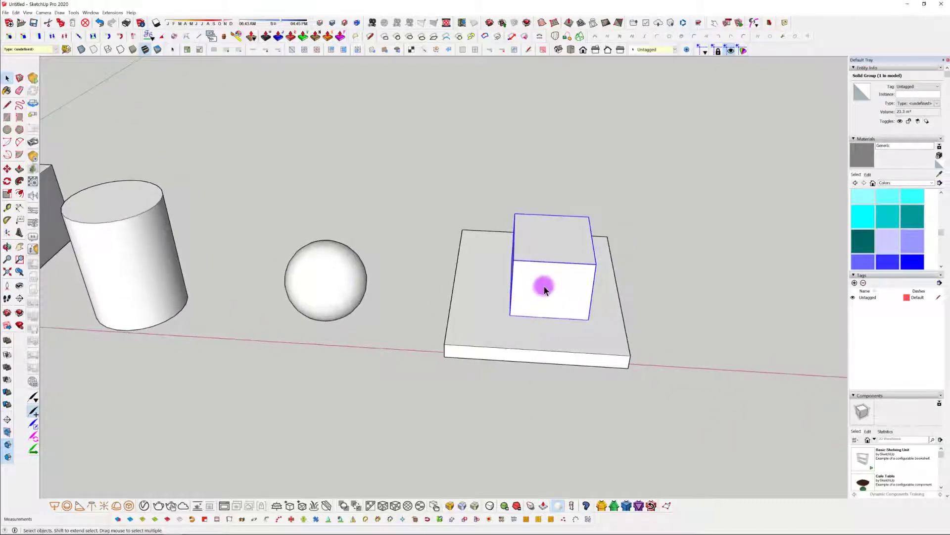
Inside the block's group, draw a rectangle at the front face's lower left corner and push-pull it outward into a small projecting box.
double_click(542, 286)
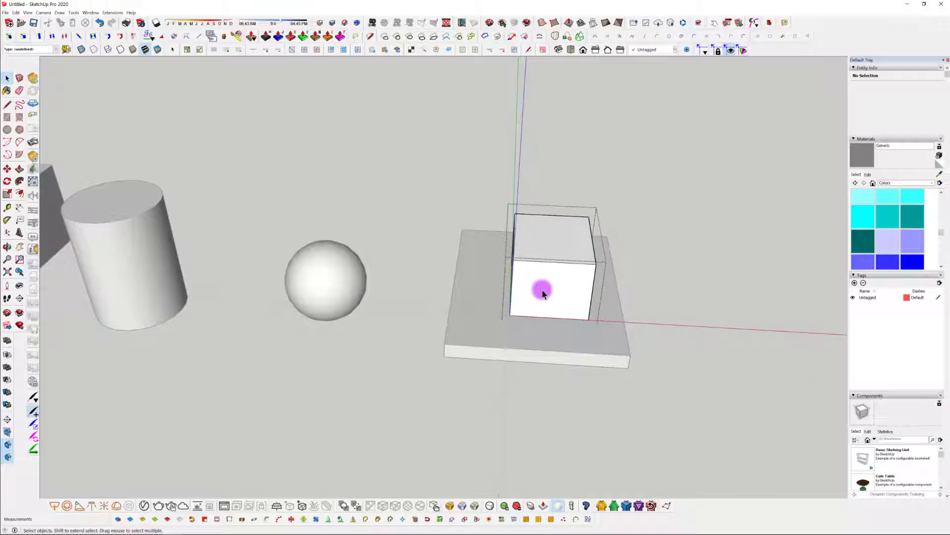
key("r")
left_click(512, 277)
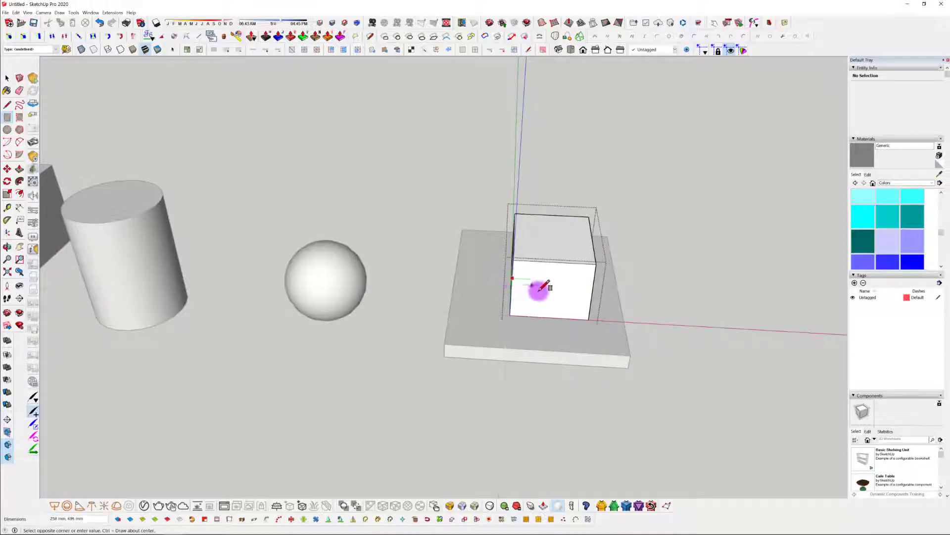
left_click(551, 315)
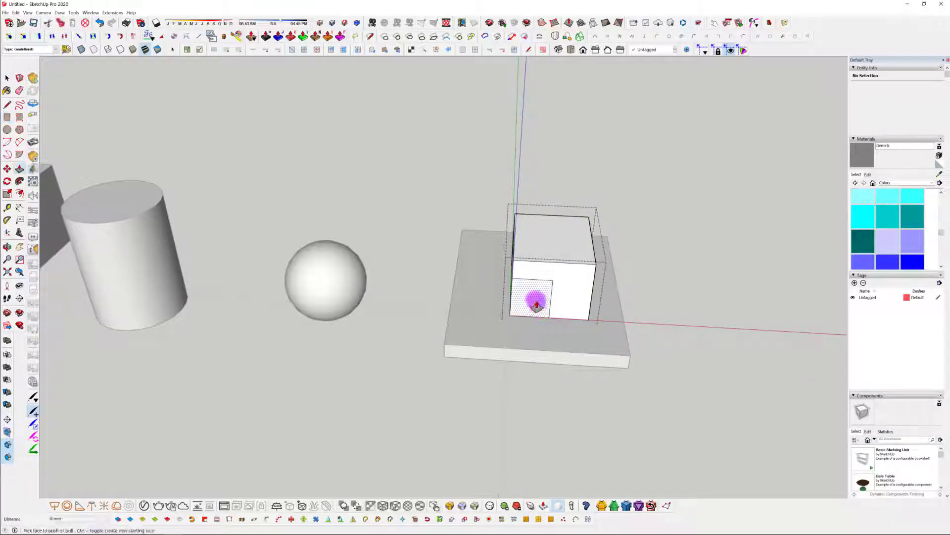
key("p")
left_click(536, 309)
left_click(537, 321)
key("space")
left_click(647, 359)
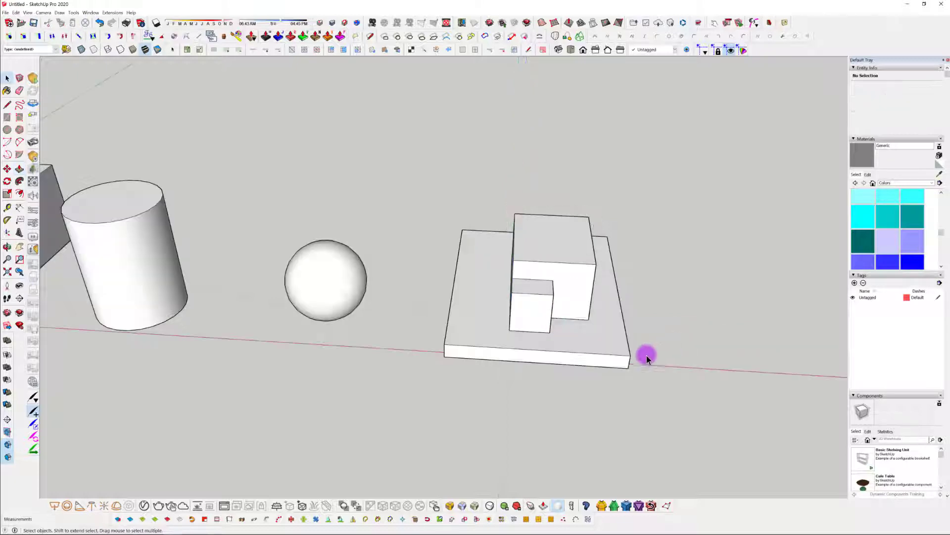
Select the slab and block groups together and make them one parent group.
left_click_drag(417, 161, 419, 162)
right_click(499, 231)
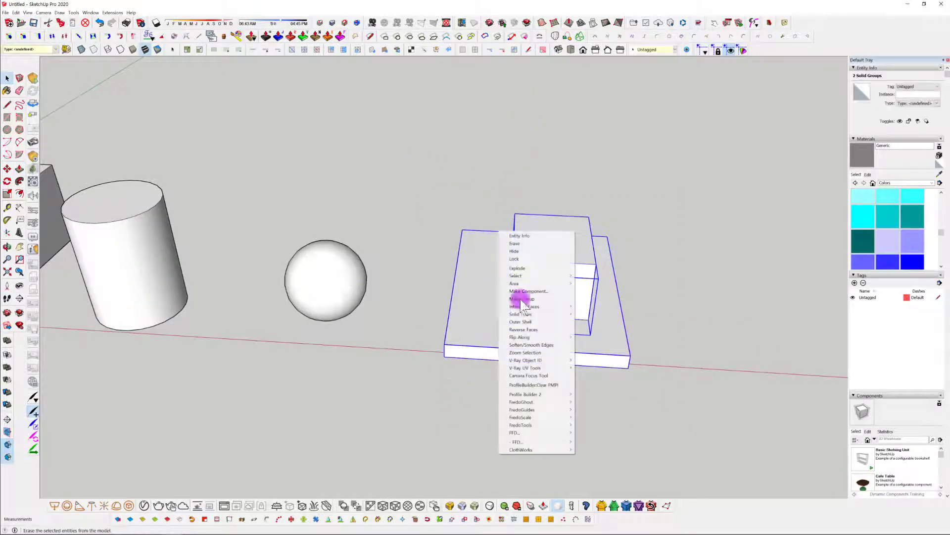
left_click(544, 300)
Open the parent group and paint the block with the Wood Floor Light material.
double_click(524, 308)
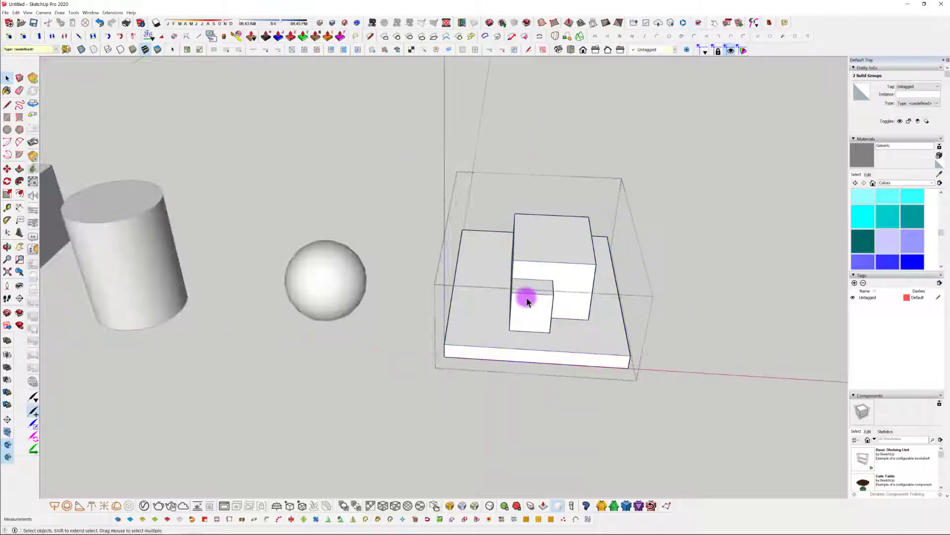
left_click(474, 315)
left_click(533, 415)
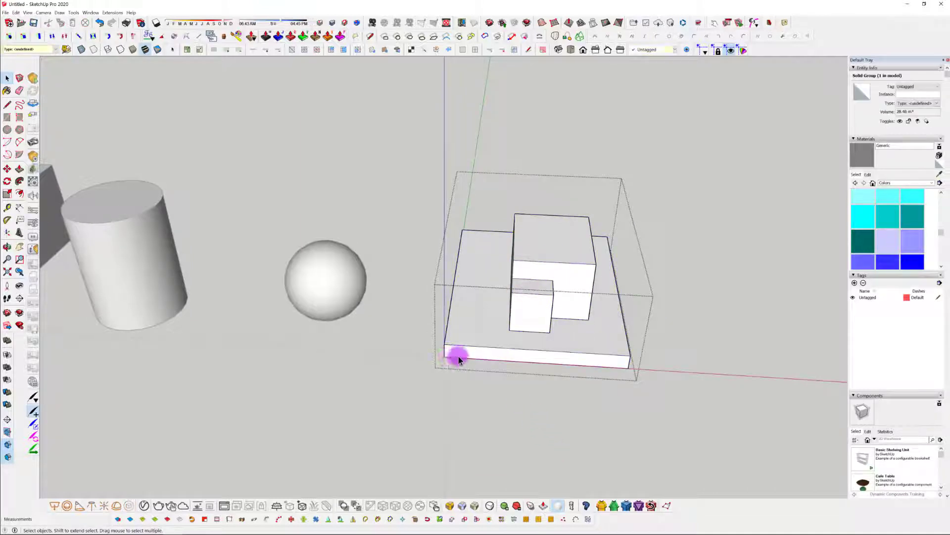
middle_click_drag(457, 359, 483, 367)
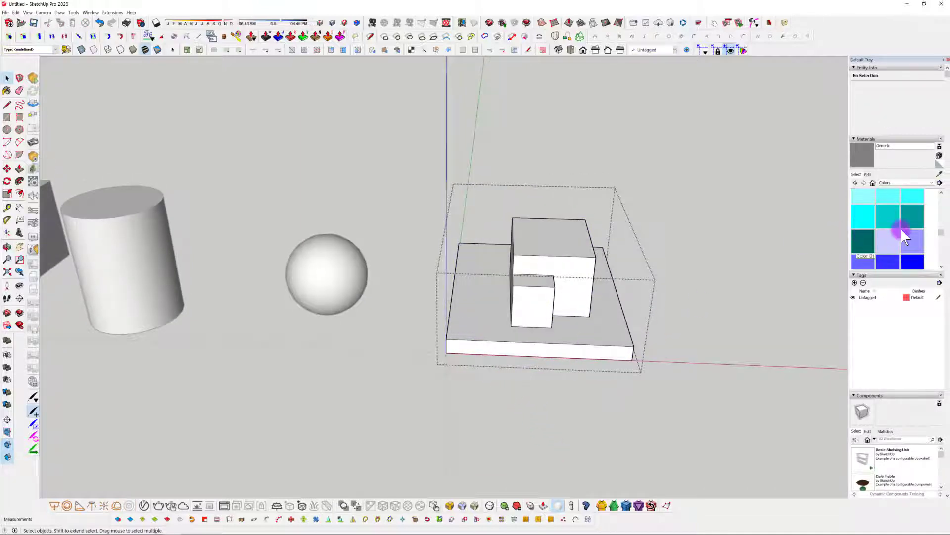
scroll(901, 228, "down", 10)
scroll(896, 223, "up", 3)
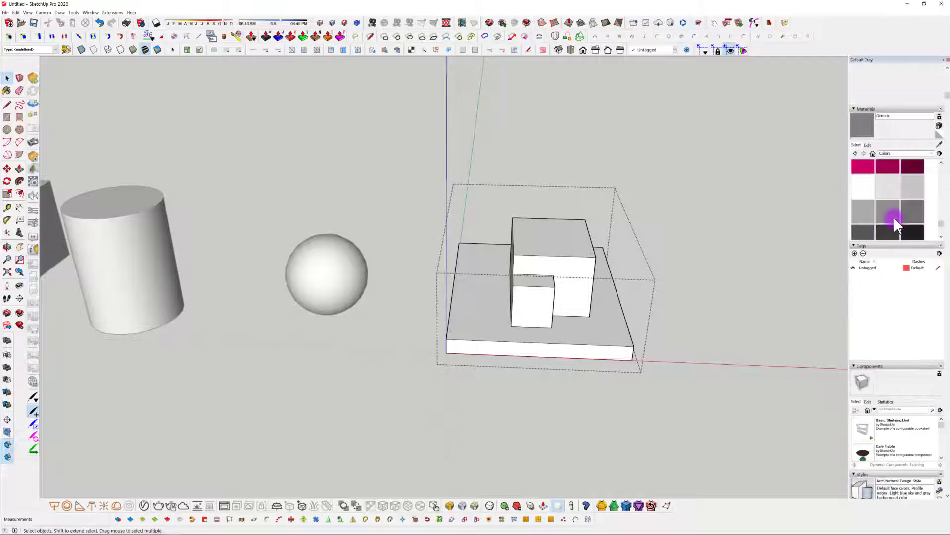
scroll(892, 216, "up", 10)
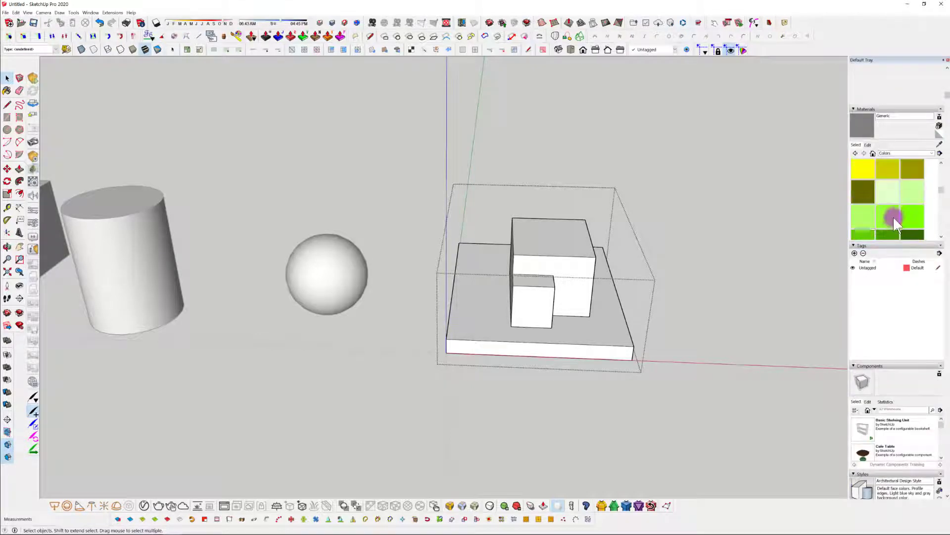
scroll(893, 216, "up", 3)
left_click(895, 153)
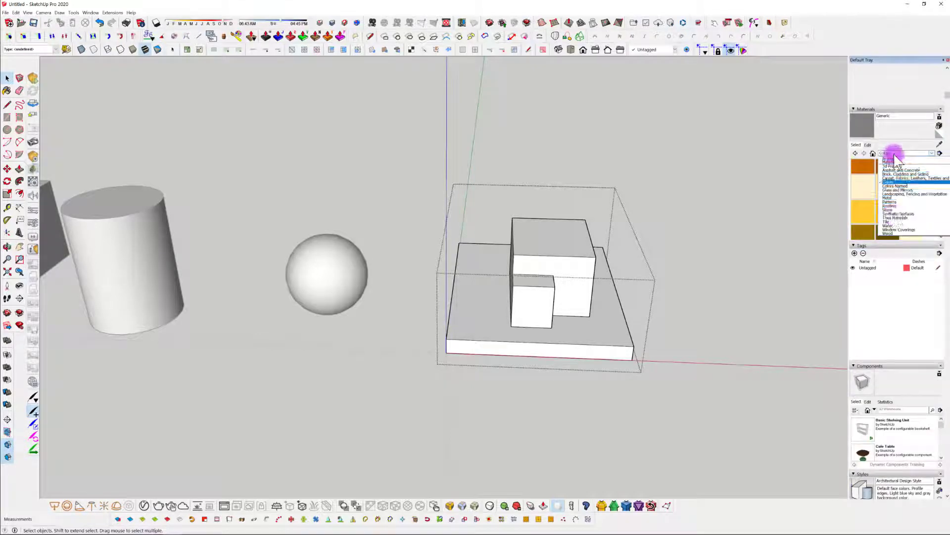
left_click(898, 233)
left_click(913, 202)
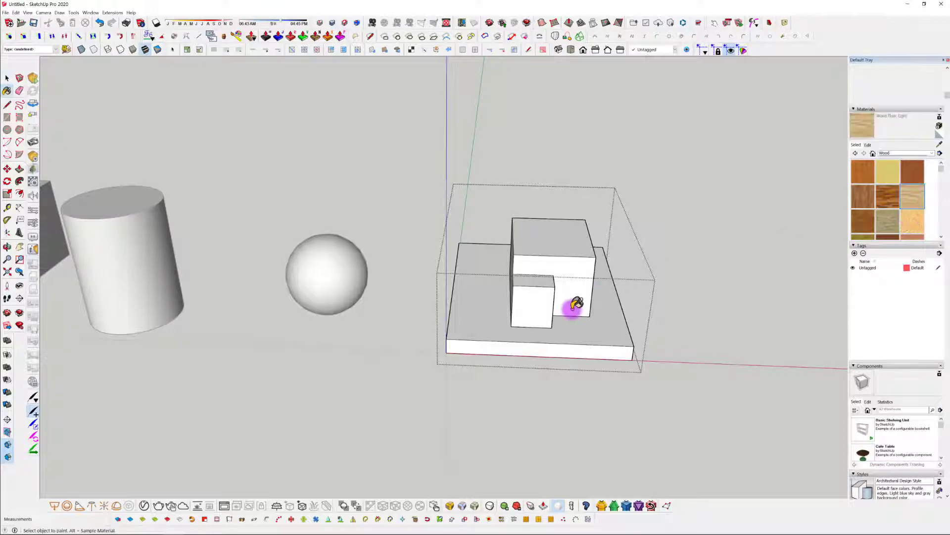
left_click(555, 301)
middle_click_drag(601, 282, 292, 320)
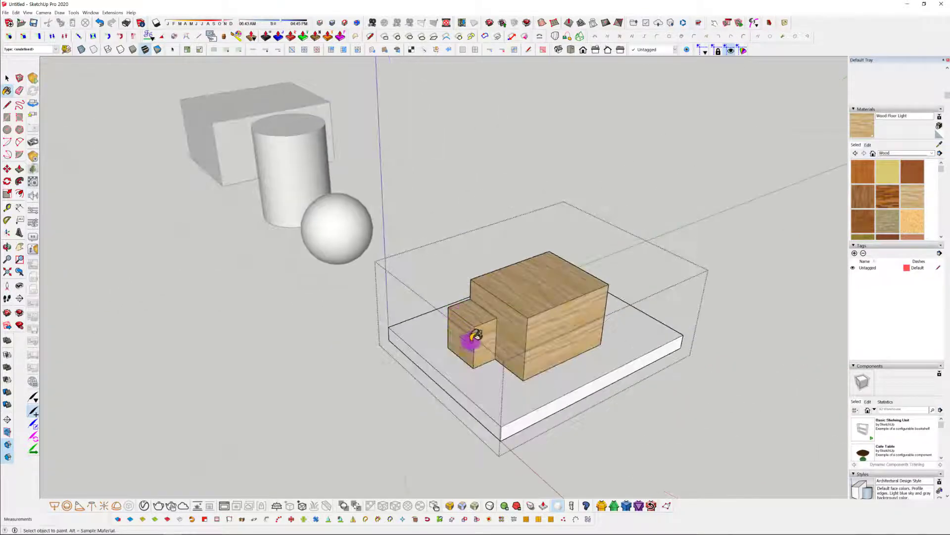
Paint the slab inside the parent group with the Wood OSB material.
middle_click_drag(501, 357, 442, 268)
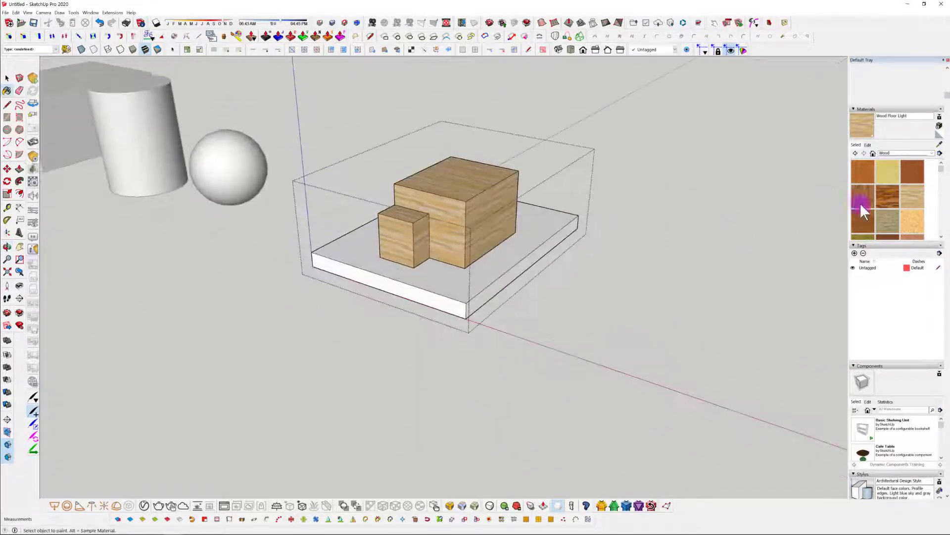
left_click(908, 219)
left_click(463, 305)
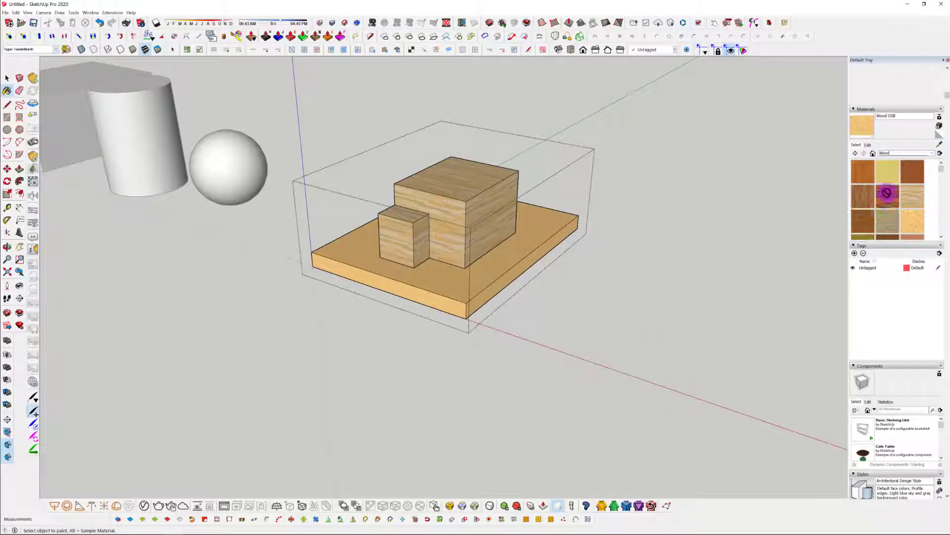
middle_click_drag(416, 295, 474, 371)
scroll(487, 357, "up", 3)
scroll(546, 371, "down", 3)
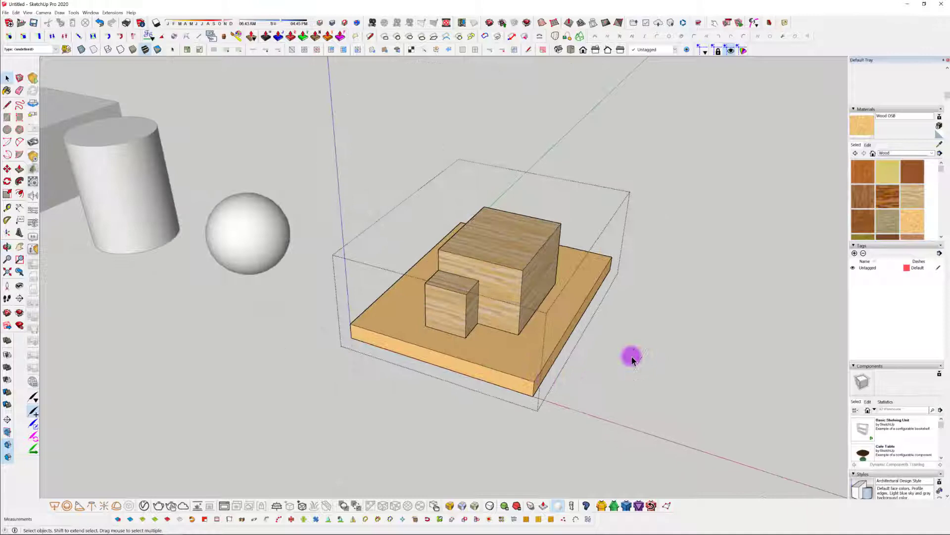
Examine the nested structure by opening the parent group and the block group inside it.
left_click(572, 348)
left_click(491, 345)
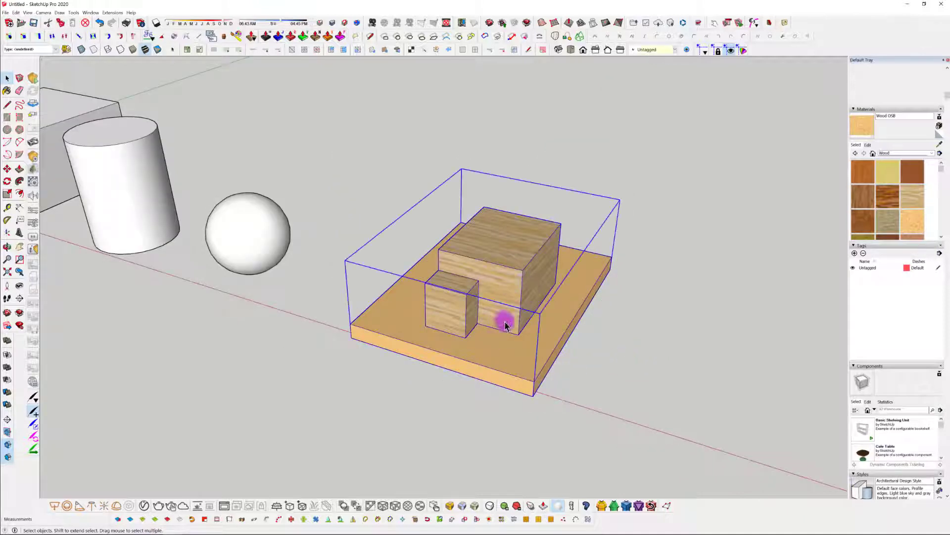
left_click(502, 292)
double_click(502, 282)
left_click(503, 284)
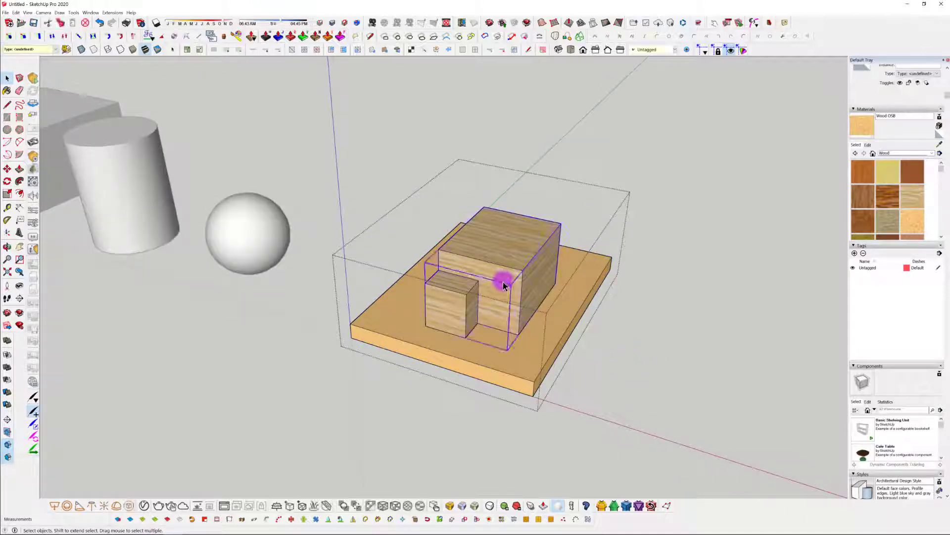
double_click(497, 279)
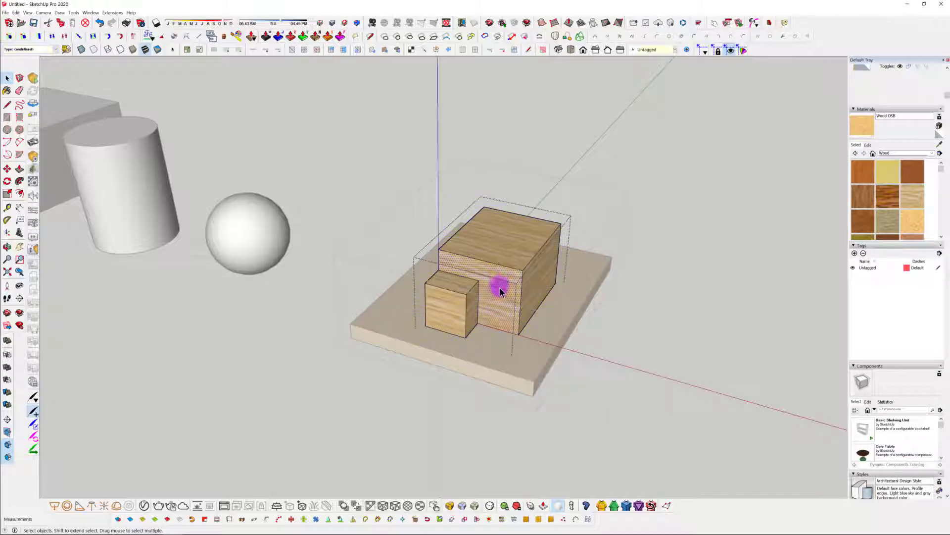
Delete the block's front face to look inside, undo the deletion, and close the nested groups.
left_click(502, 297)
middle_click_drag(502, 297, 483, 238)
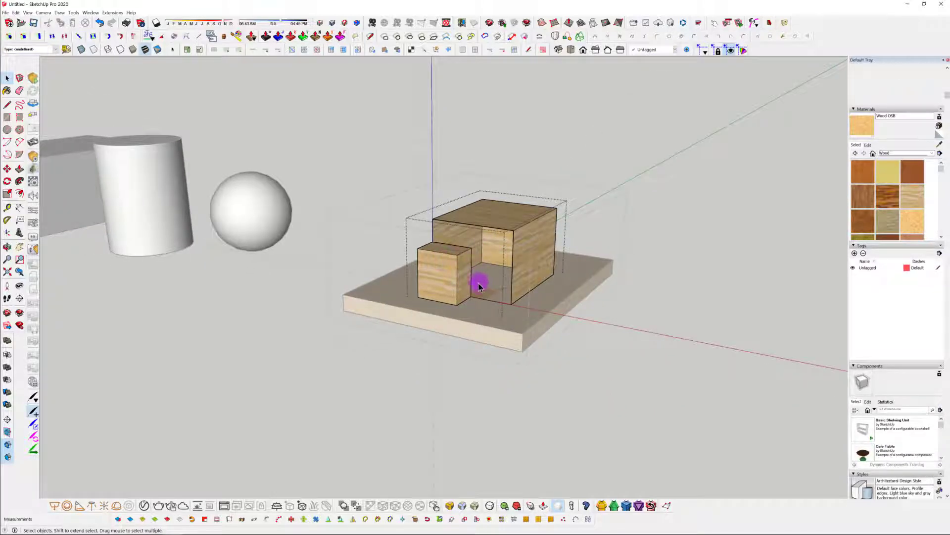
key("ctrl+z")
middle_click_drag(483, 278, 535, 302)
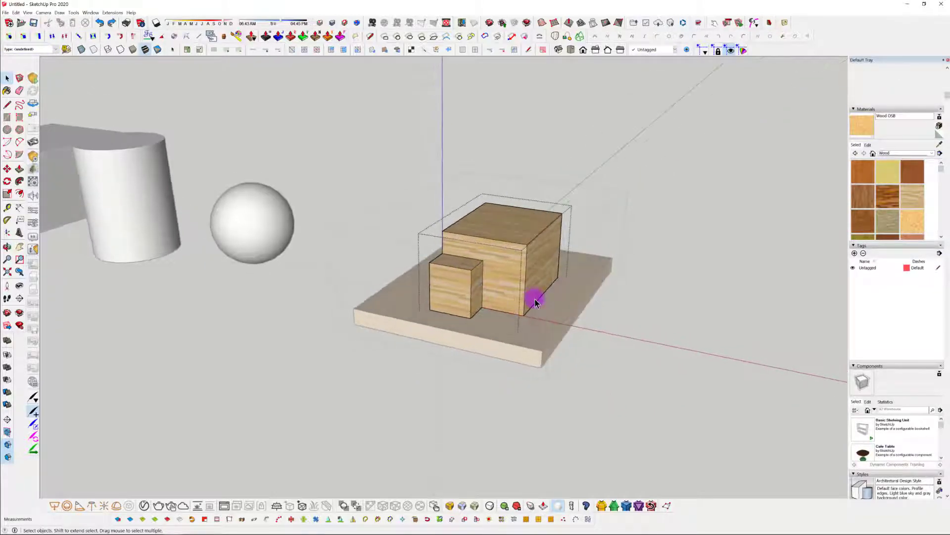
left_click(638, 340)
left_click(637, 342)
Select the large box near the origin and paint it with the Wood Floor Dark material.
middle_click_drag(479, 316, 496, 385)
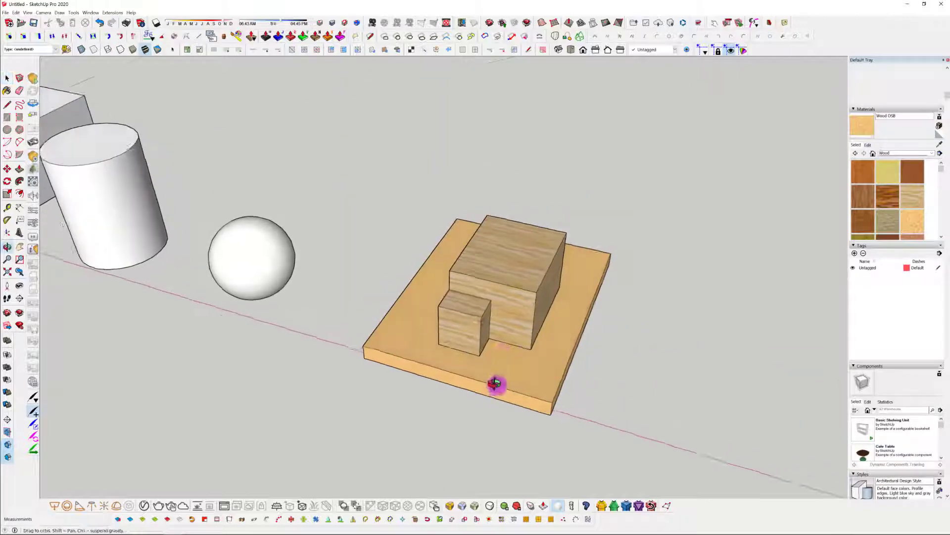
scroll(503, 344, "up", 4)
middle_click_drag(436, 345, 636, 352)
scroll(412, 311, "down", 4)
scroll(430, 322, "down", 1)
scroll(594, 355, "down", 4)
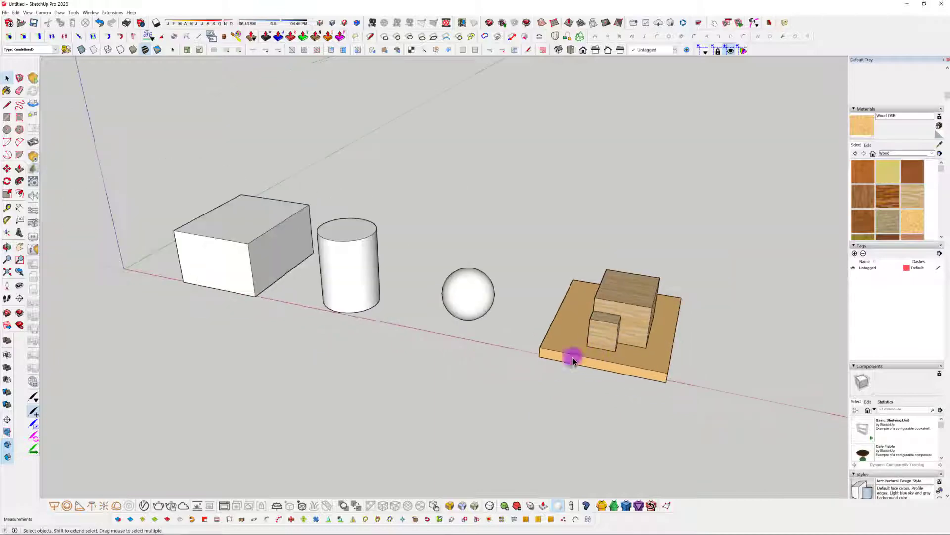
middle_click_drag(363, 327, 432, 330, "shift")
scroll(289, 267, "up", 4)
left_click(292, 268)
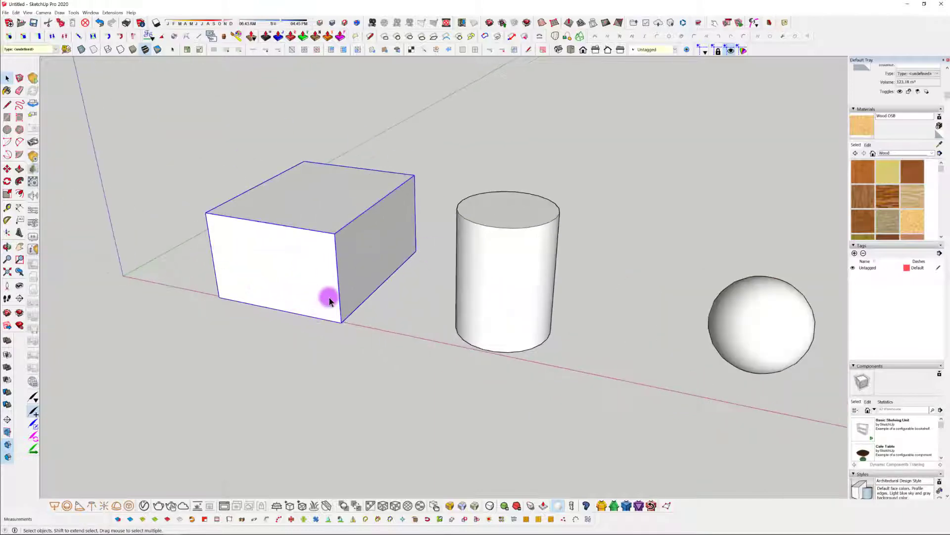
middle_click_drag(330, 299, 460, 388, "shift")
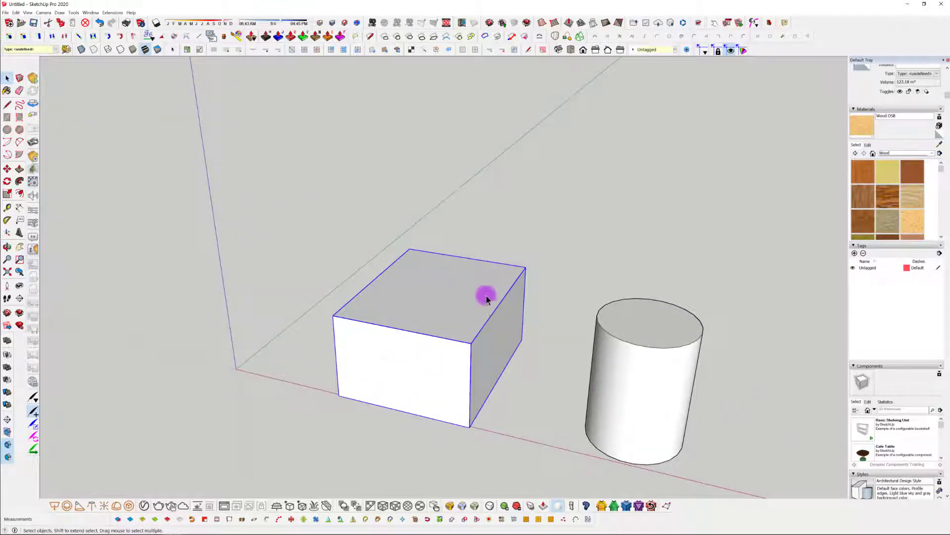
scroll(872, 92, "up", 1)
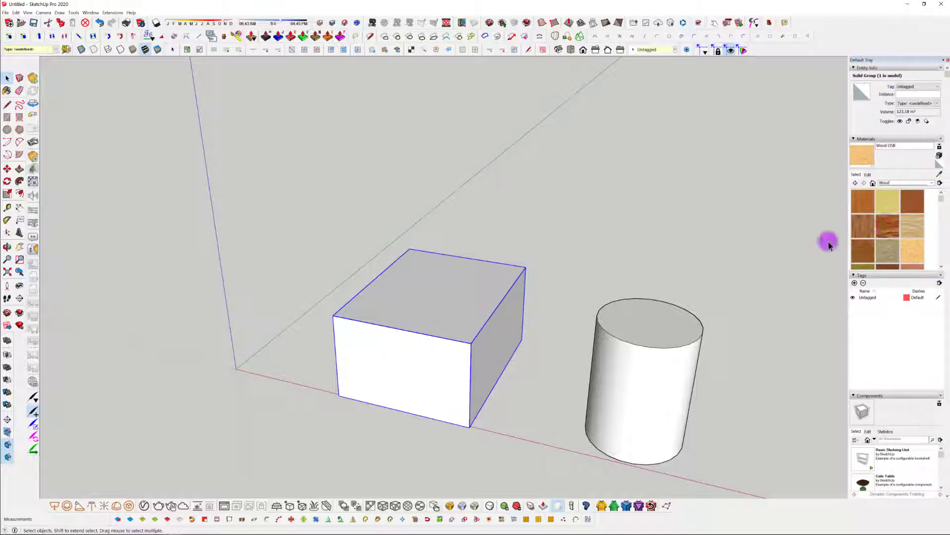
left_click(890, 226)
left_click(431, 346)
mouse_move(430, 346)
middle_mouse_down()
mouse_move(510, 350)
mouse_move(393, 327)
mouse_move(355, 339)
mouse_move(389, 343)
middle_mouse_up()
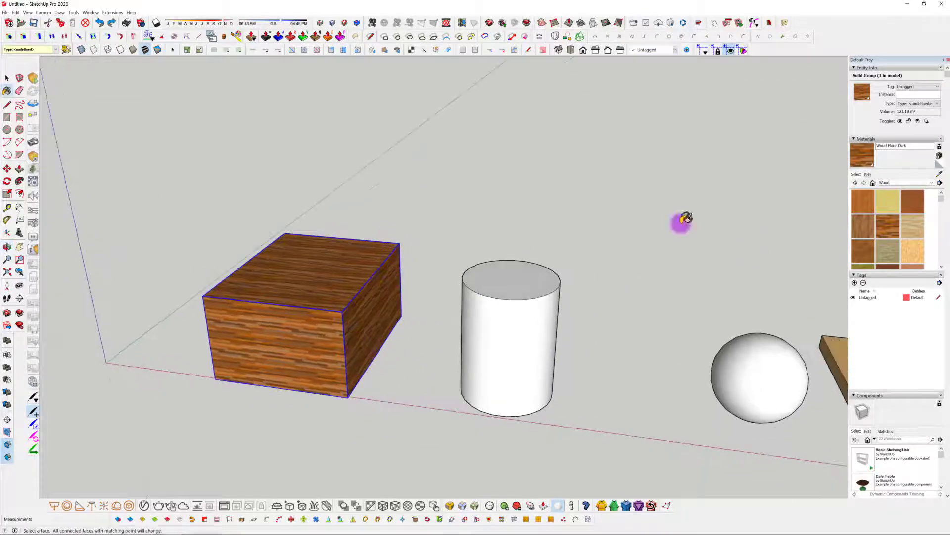
scroll(919, 203, "down", 1)
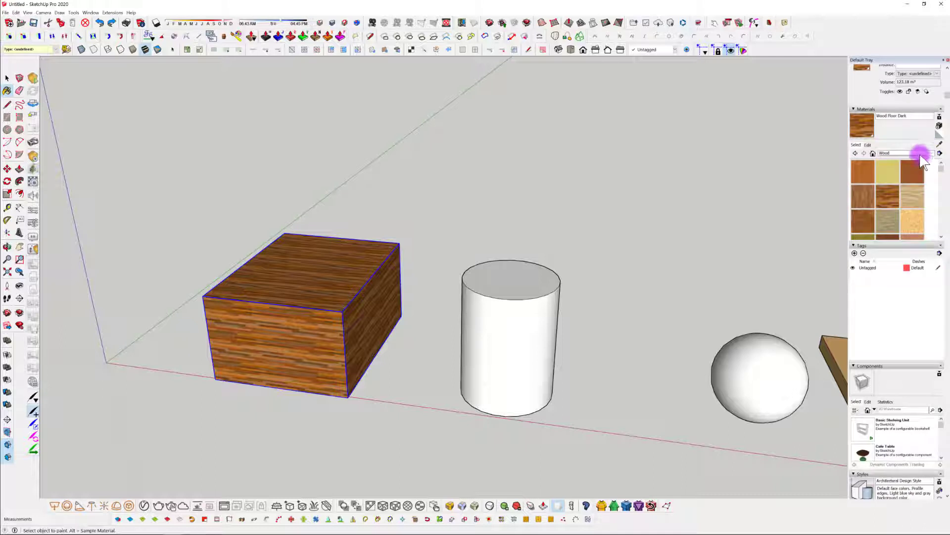
Open the large box group and paint all of its faces with the Herringbone material from the Tile collection, leaving the group closed.
left_click(920, 155)
left_click(902, 214)
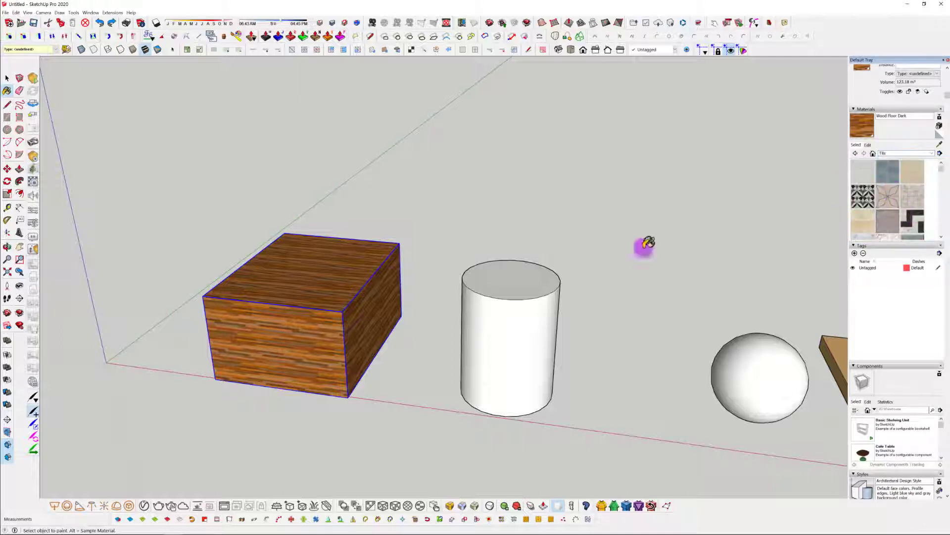
key("space")
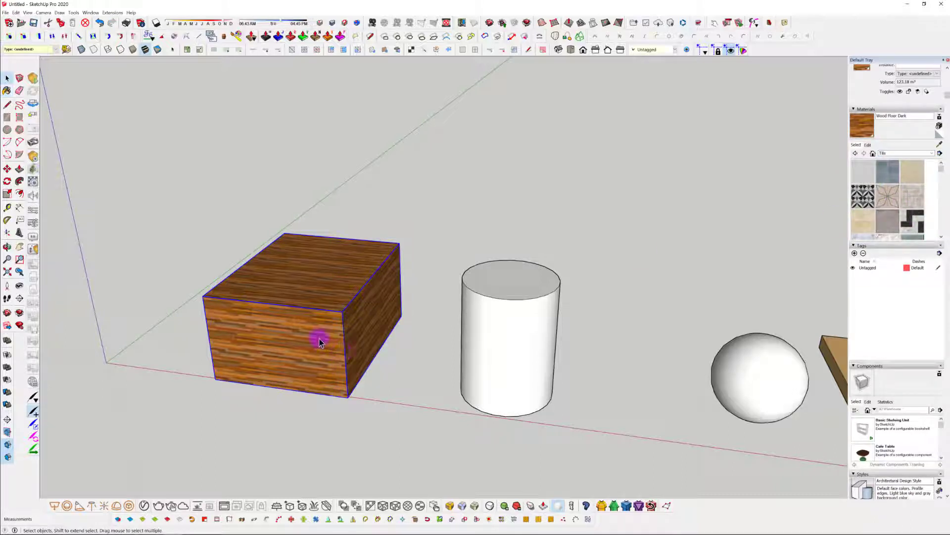
left_click(321, 341)
left_click(904, 222)
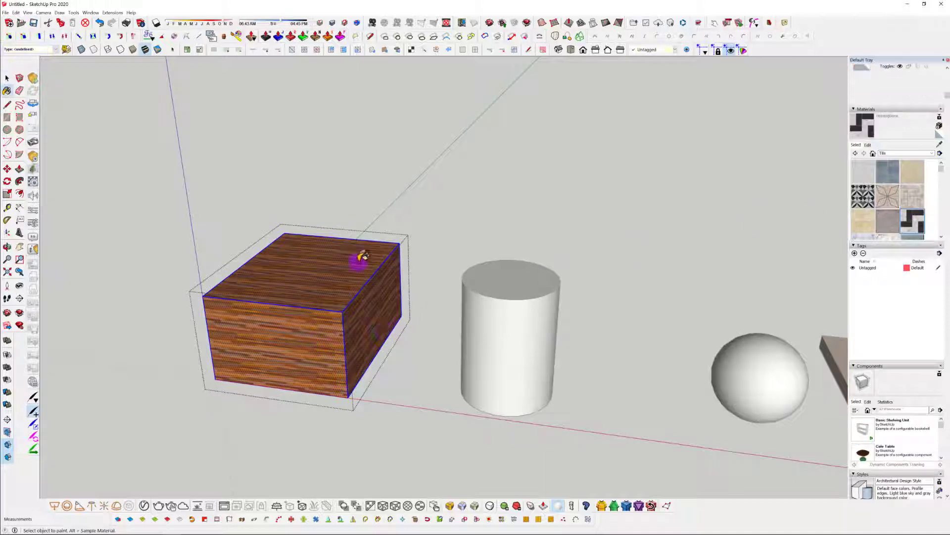
left_click(360, 257)
middle_click_drag(364, 366, 441, 341)
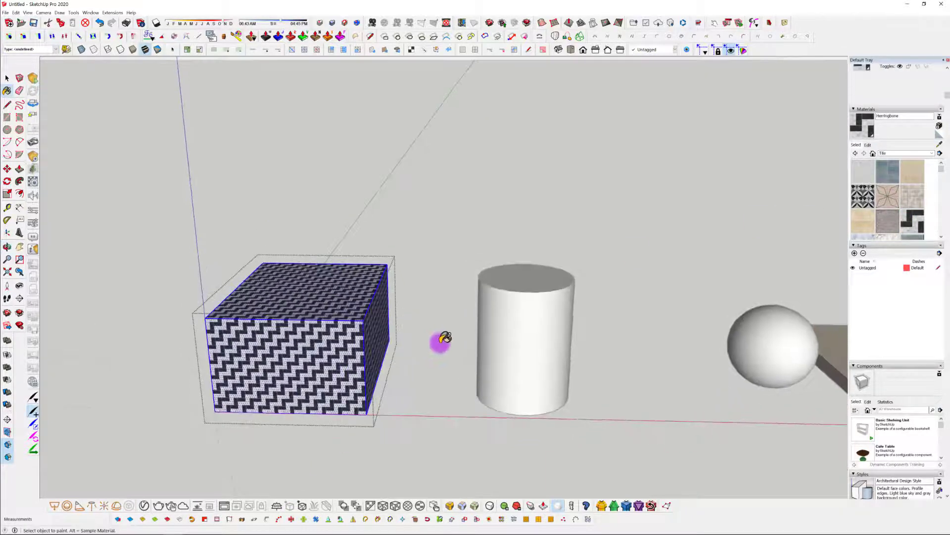
left_click(428, 384)
middle_click_drag(393, 420, 315, 442)
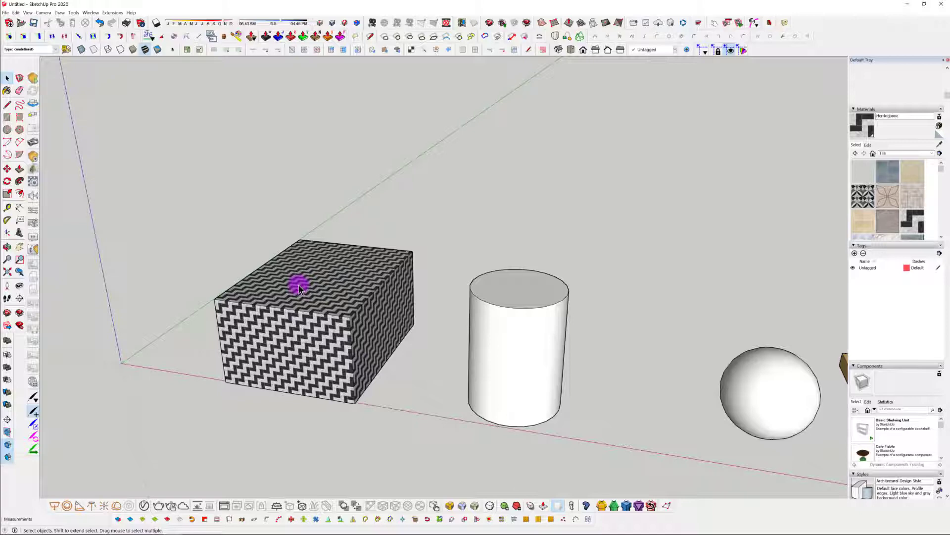
middle_click_drag(321, 265, 194, 192)
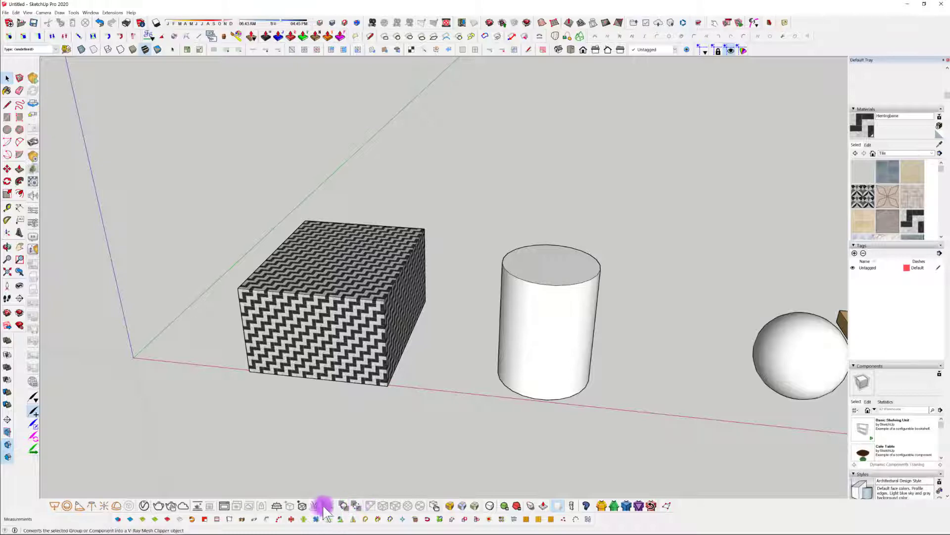
Detach the V-Ray Utilities toolbar to float over the model and select the herringbone box group.
left_click_drag(336, 505, 302, 438)
middle_click_drag(378, 404, 372, 303)
left_click(372, 303)
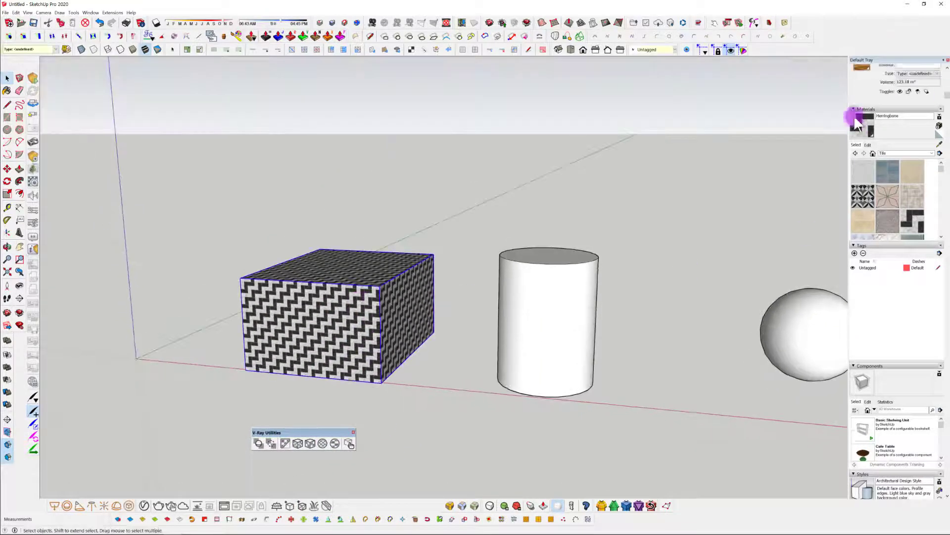
middle_click_drag(481, 333, 435, 347)
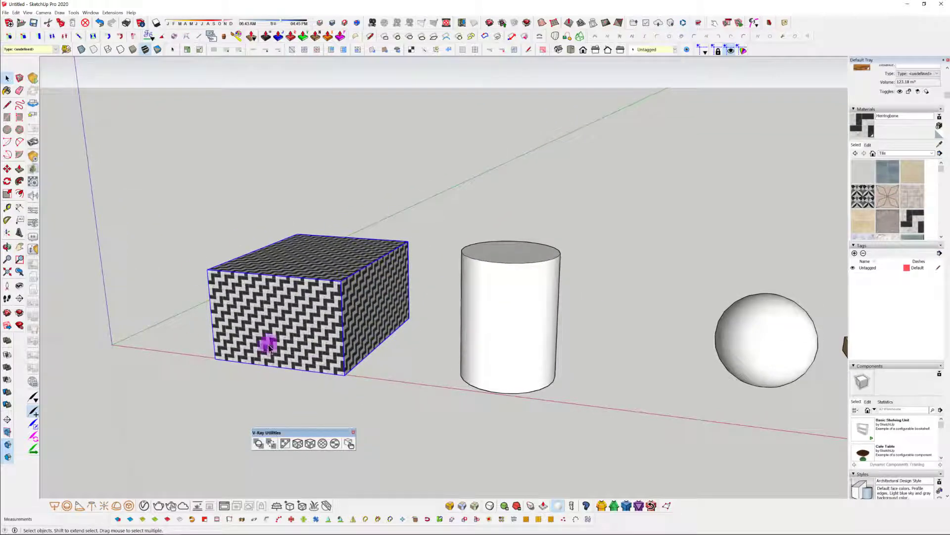
mouse_move(394, 302)
middle_mouse_down()
mouse_move(301, 303)
mouse_move(386, 314)
middle_mouse_up()
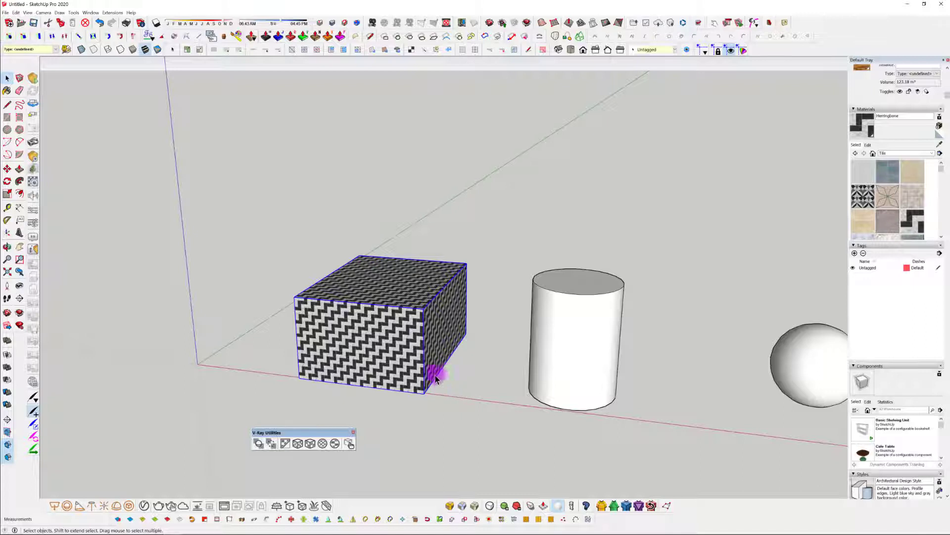
Select the faces inside the box group, check the red shirt material's commands in the V-Ray Asset Editor, and close the group.
double_click(382, 315)
left_click(377, 274)
left_click(420, 301)
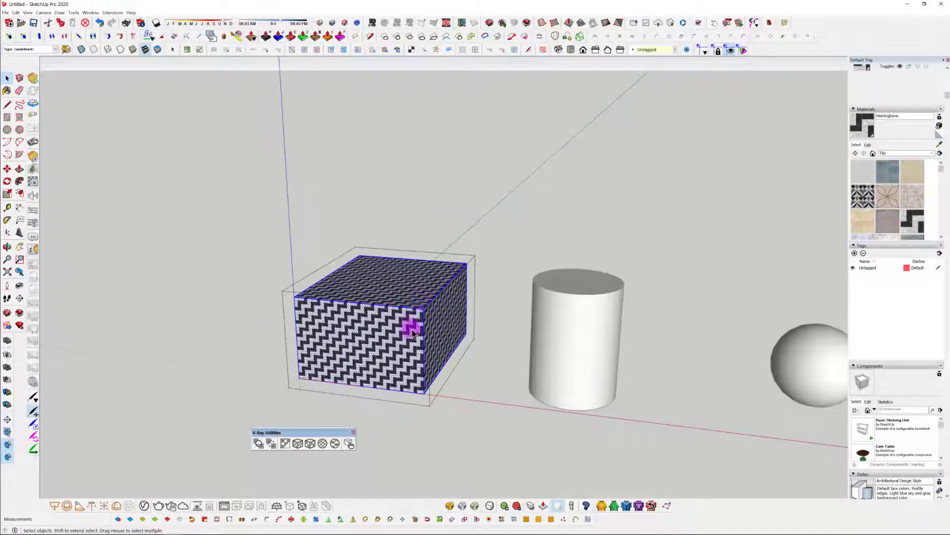
left_click(142, 505)
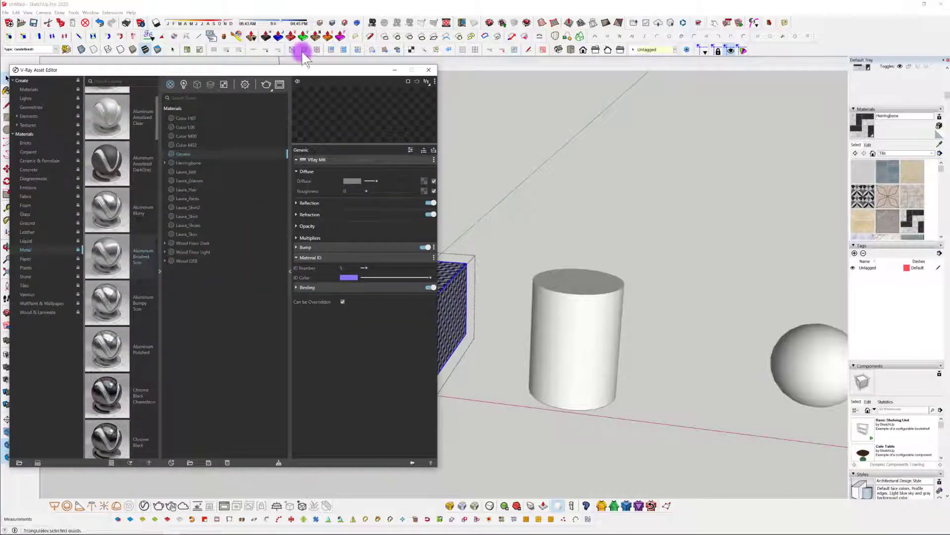
left_click(190, 216)
right_click(205, 206)
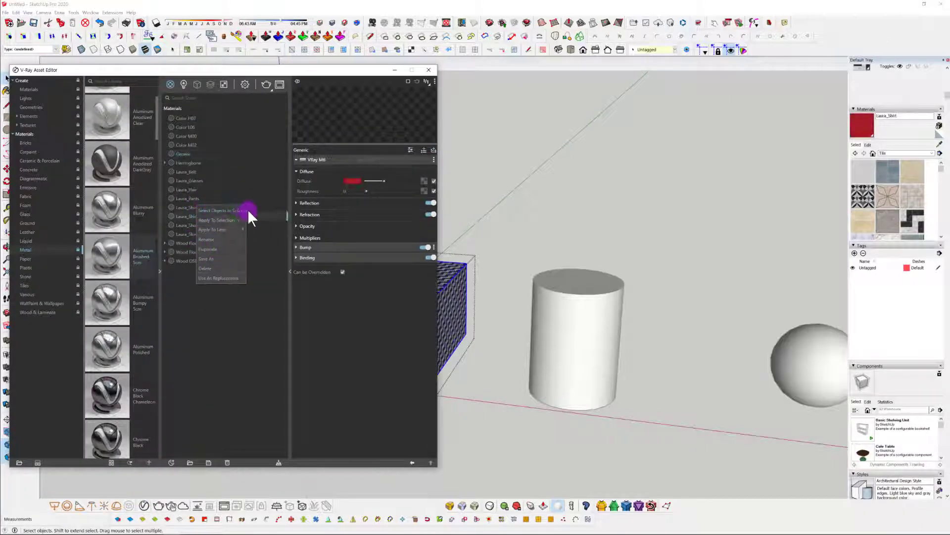
left_click(392, 69)
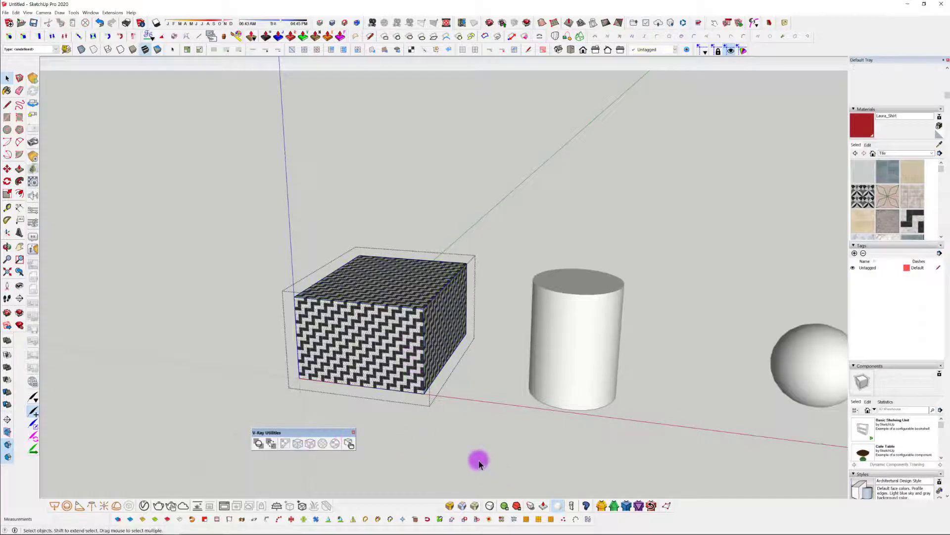
left_click(463, 442)
Select the herringbone box group and strip its materials with the V-Ray Utilities Remove Materials tool.
left_click(378, 340)
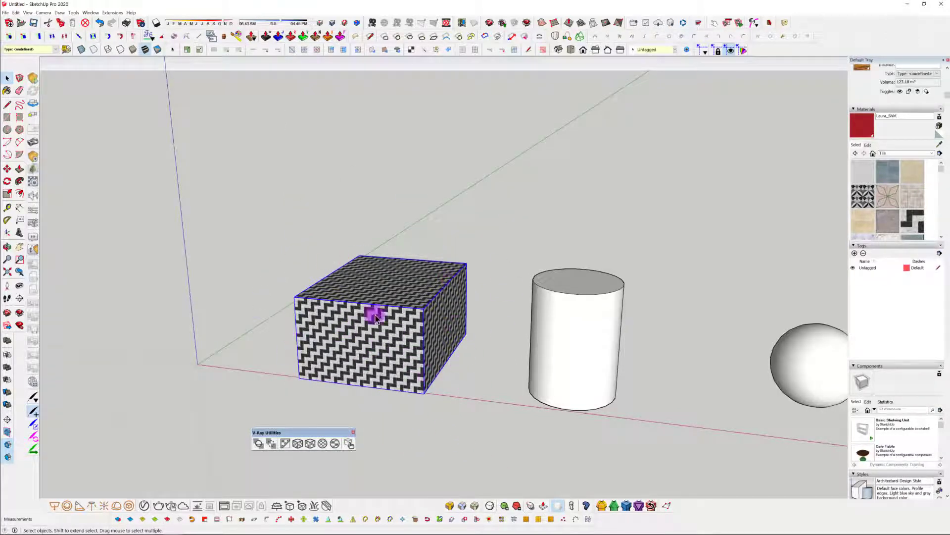
left_click(285, 443)
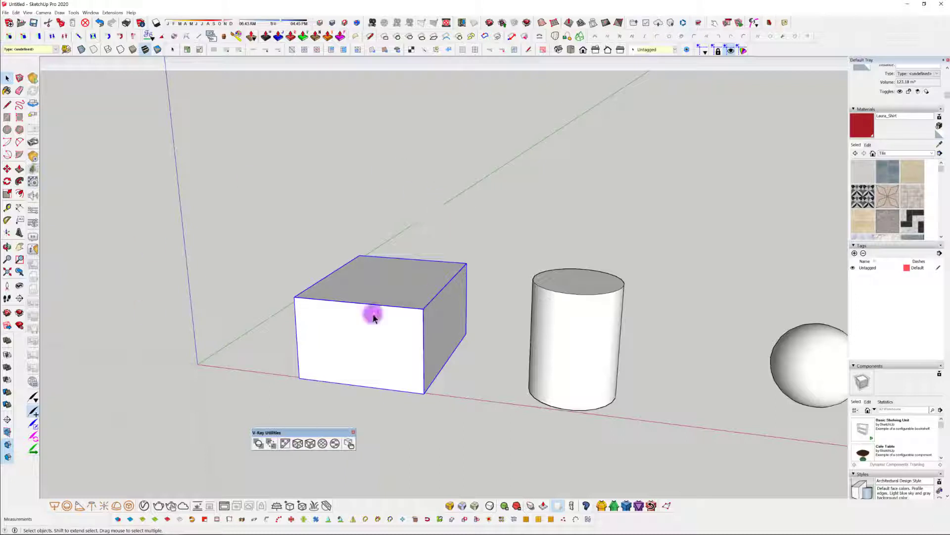
scroll(877, 79, "up", 2)
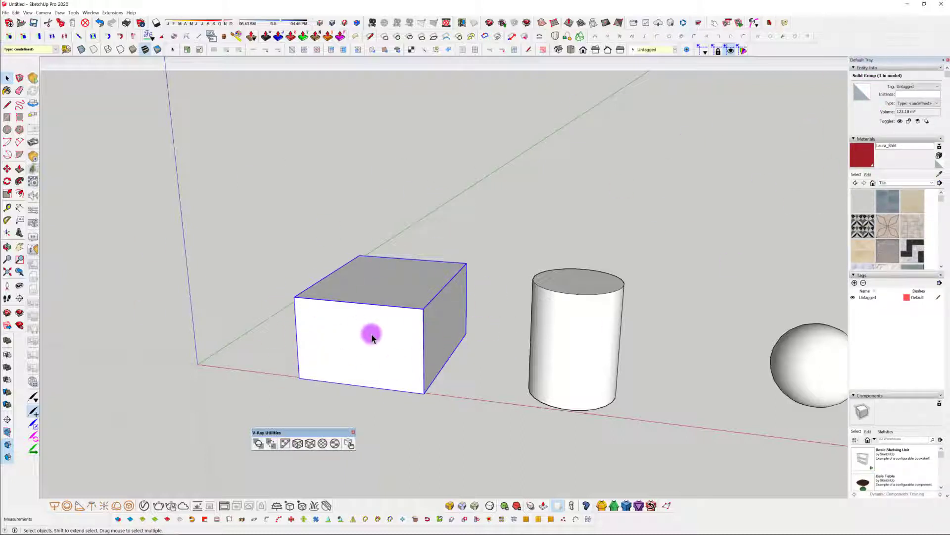
Add the Flooring Laminate D Narrow 250cm material from the Wood & Laminate library to the scene's materials in the V-Ray Asset Editor.
left_click(144, 505)
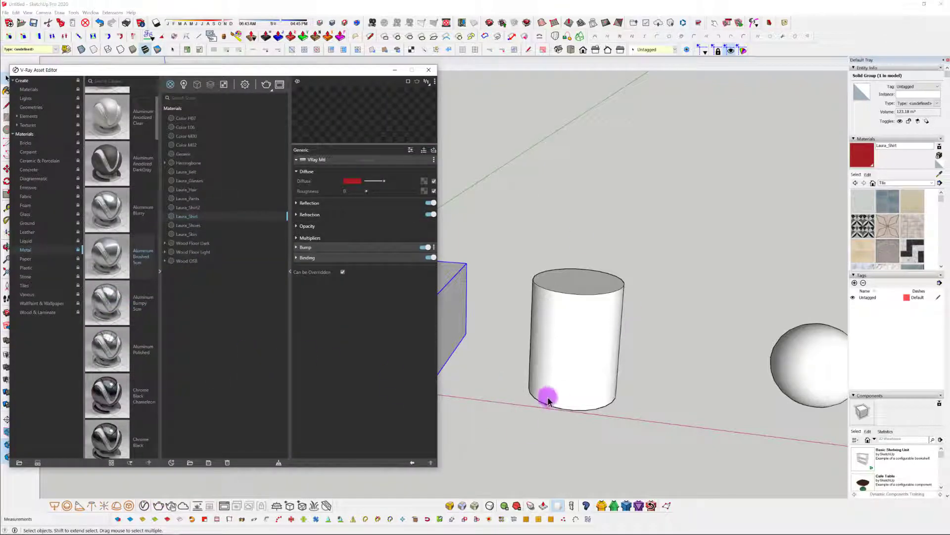
left_click(33, 276)
left_click(26, 294)
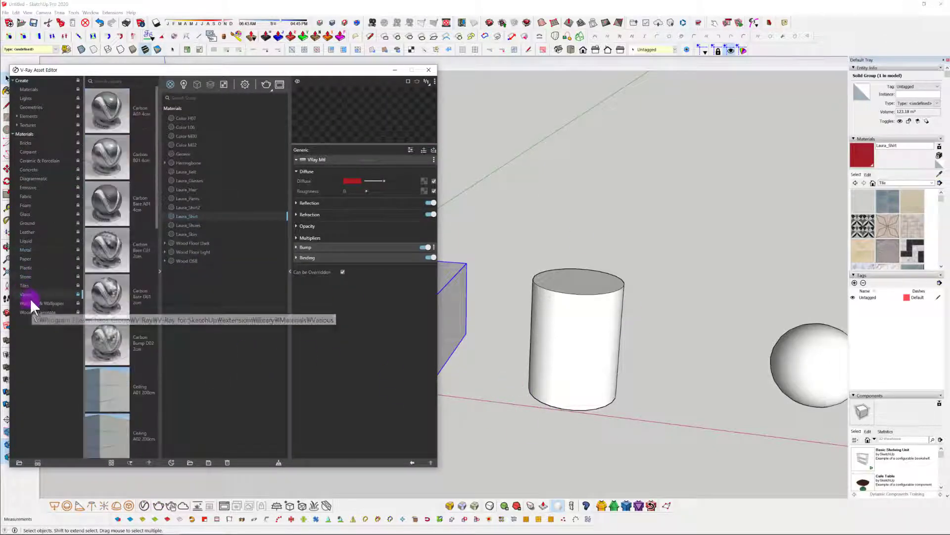
left_click(29, 305)
left_click(31, 311)
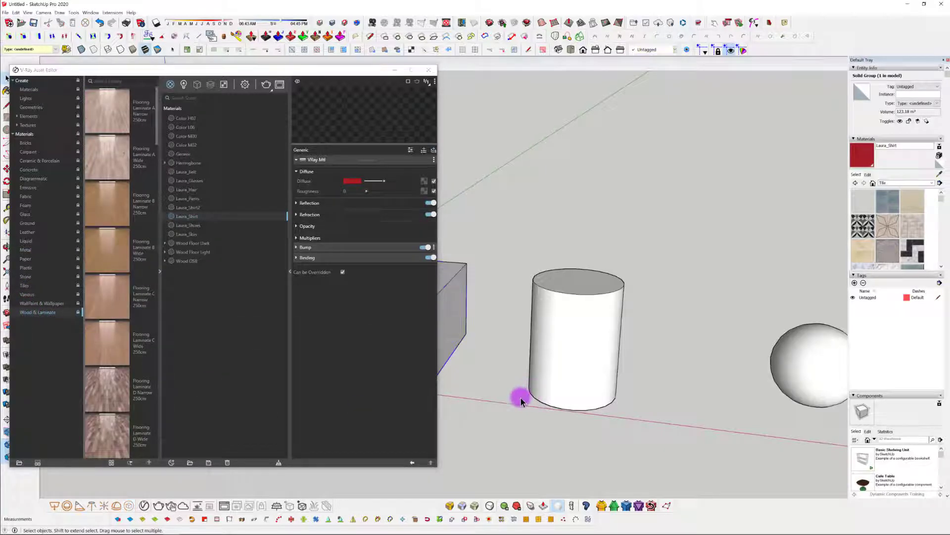
left_click(477, 350)
middle_click_drag(500, 316, 229, 351)
left_click_drag(113, 376, 575, 381)
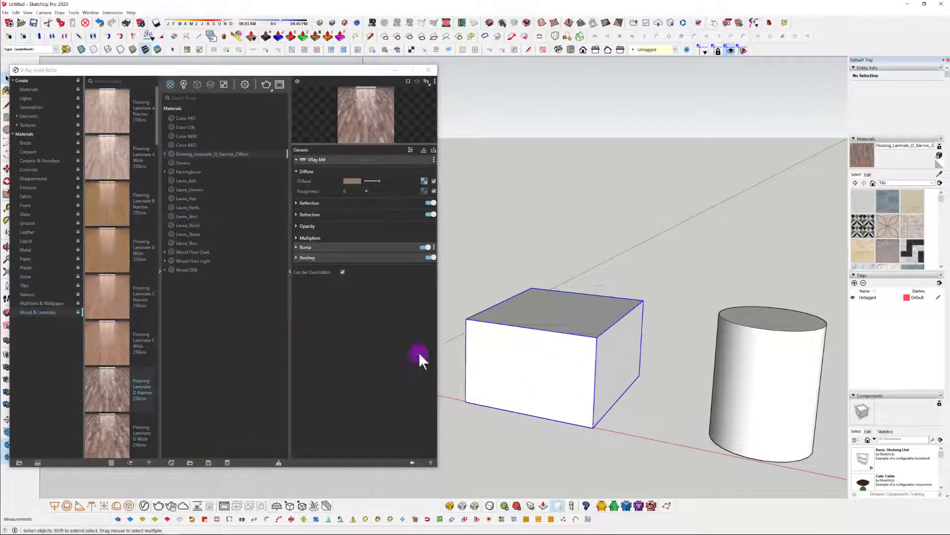
Apply the Flooring Laminate D Narrow 250cm material to the selected box group and inspect it up close.
right_click(213, 156)
left_click(232, 167)
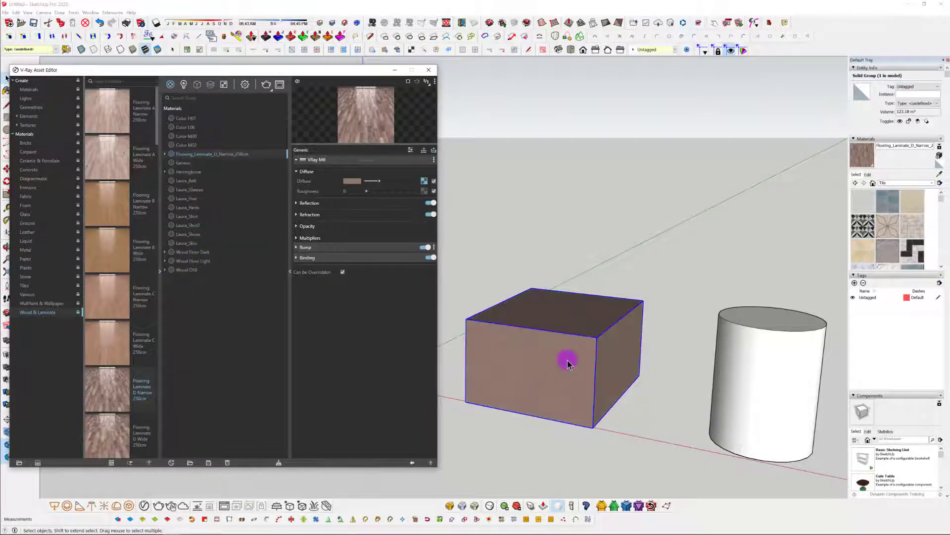
scroll(608, 409, "up", 5)
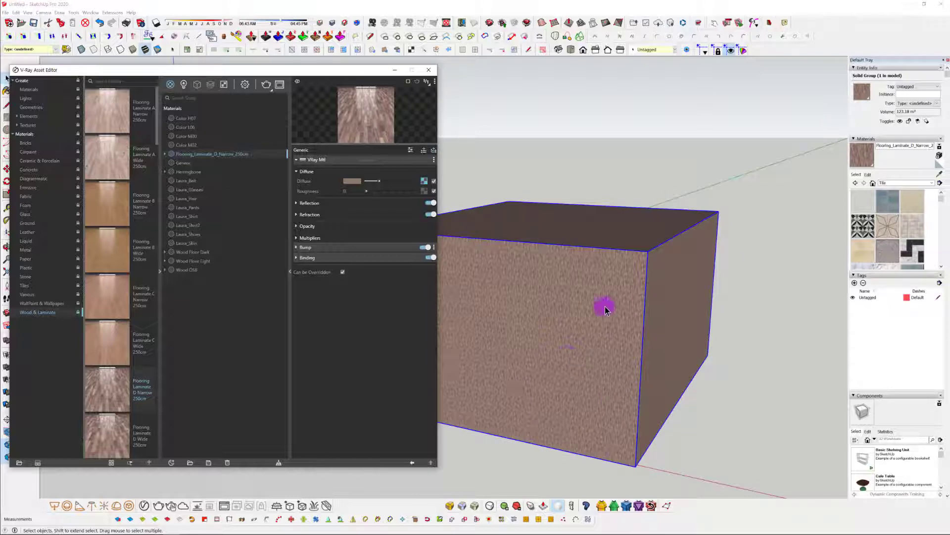
scroll(572, 351, "down", 4)
middle_click_drag(571, 357, 551, 384)
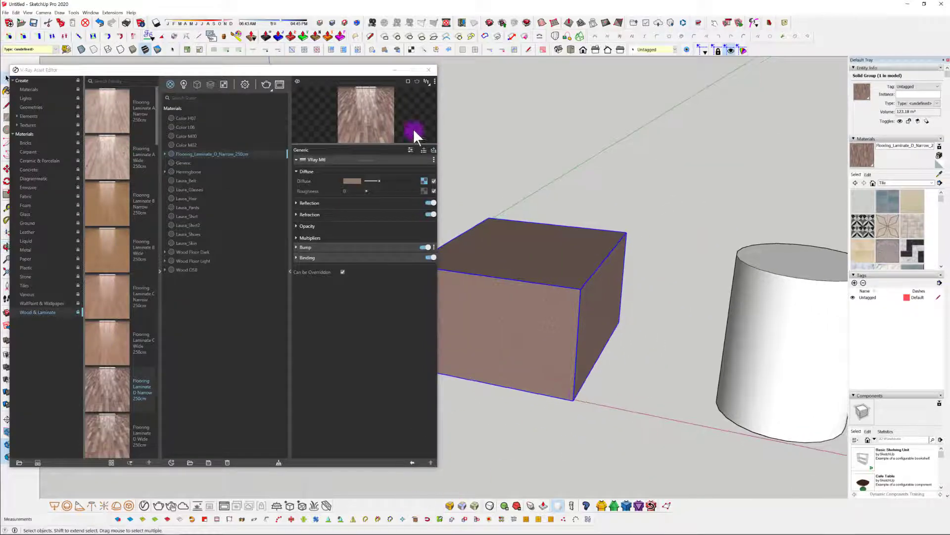
Minimize the V-Ray Asset Editor and remove all materials from the box group and from the nested slab-and-block group.
left_click(391, 70)
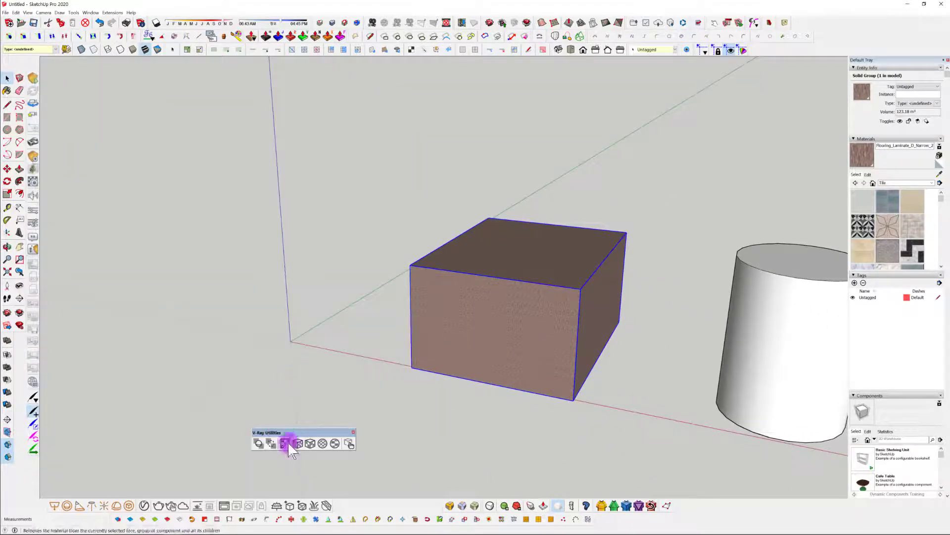
left_click(287, 443)
scroll(645, 330, "down", 1)
middle_click_drag(645, 331, 166, 326, "shift")
middle_click_drag(832, 329, 503, 327, "shift")
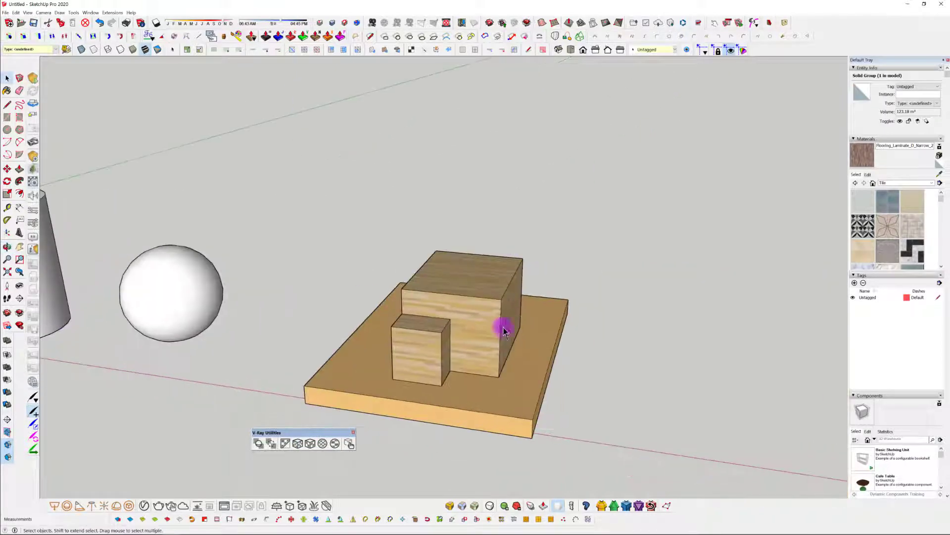
left_click(503, 327)
left_click(282, 443)
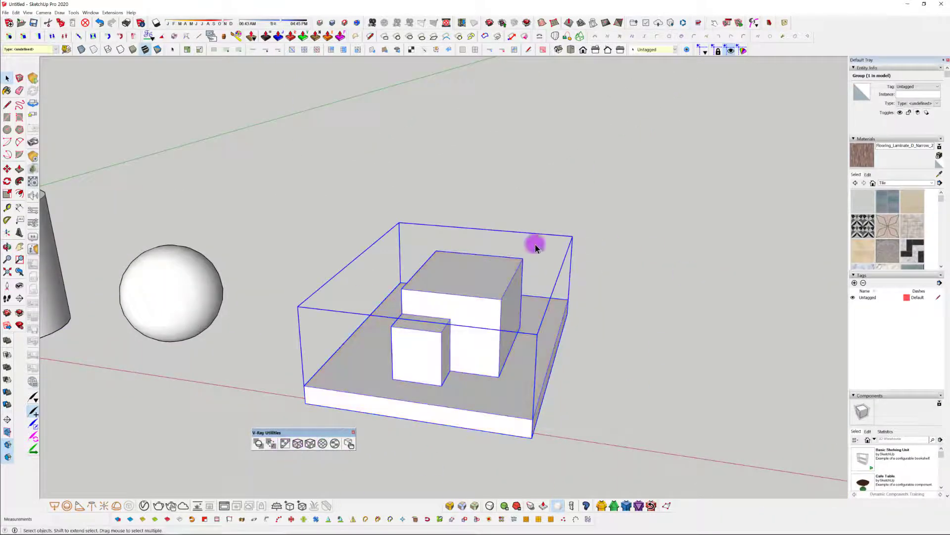
Explode the sphere and cylinder groups together into loose geometry and clear the selection.
middle_click_drag(437, 339, 588, 297)
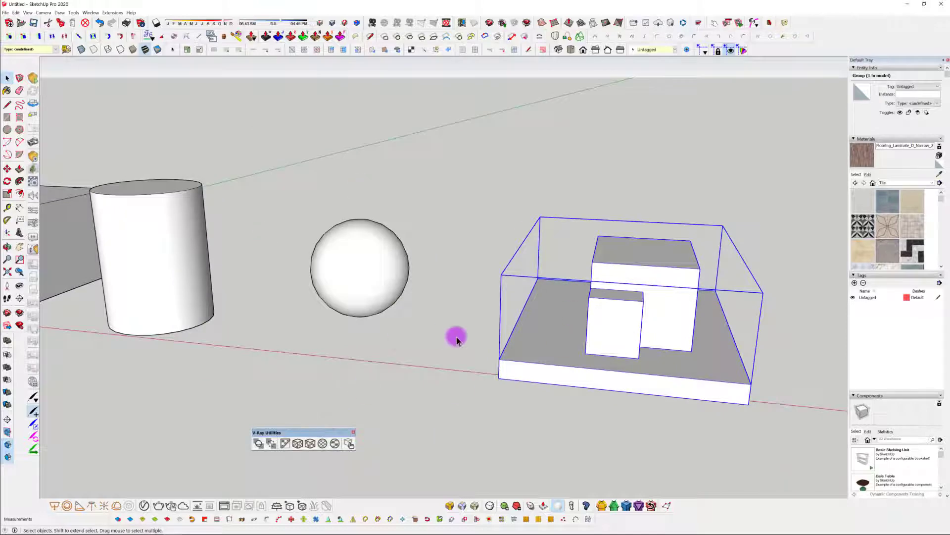
middle_click_drag(494, 342, 422, 361)
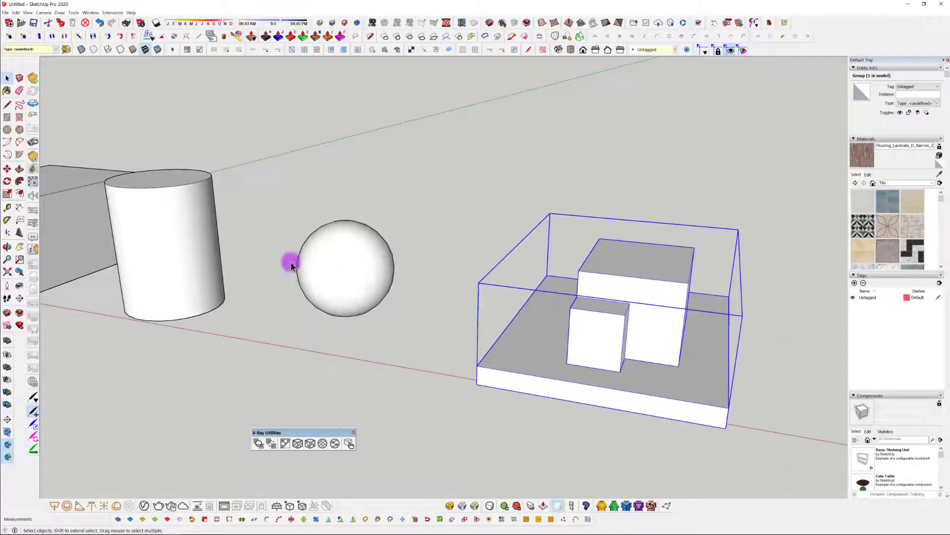
scroll(427, 288, "down", 1)
middle_click_drag(426, 289, 501, 282, "shift")
left_click(522, 278)
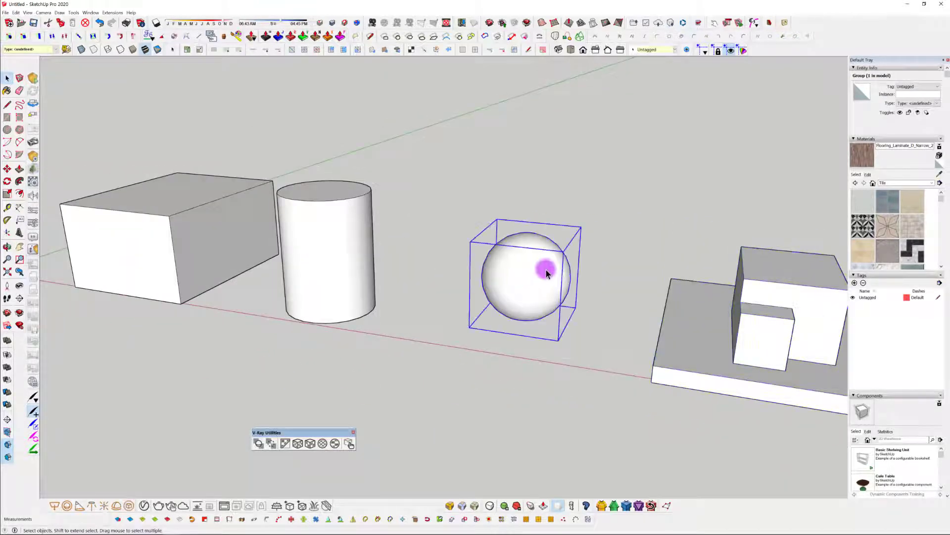
left_click(351, 265, "shift")
right_click(513, 278)
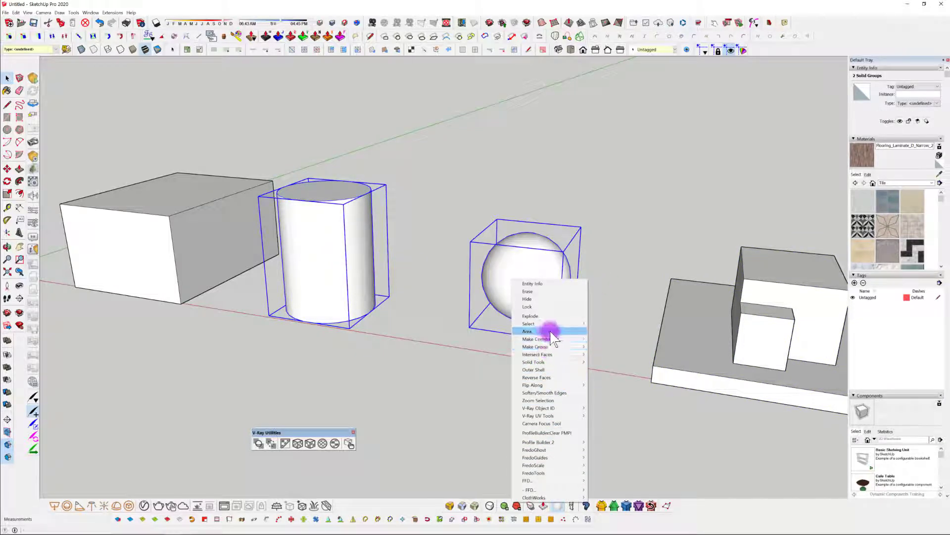
left_click(531, 315)
left_click(515, 341)
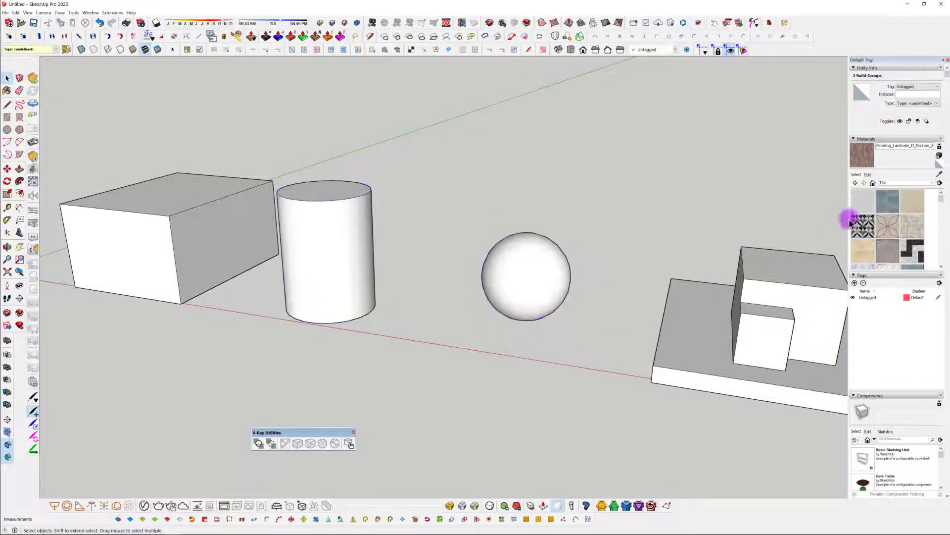
Paint the sphere with the Herringbone tile material and the cylinder's side with Encaustic Tile Circular 02.
left_click(888, 251)
left_click(920, 256)
left_click(529, 268)
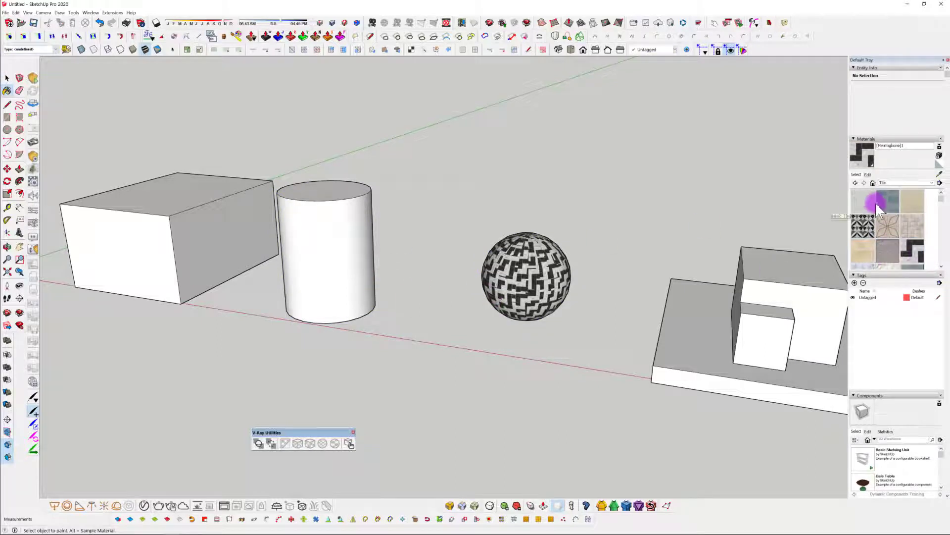
left_click(349, 243)
middle_click_drag(396, 298, 419, 301)
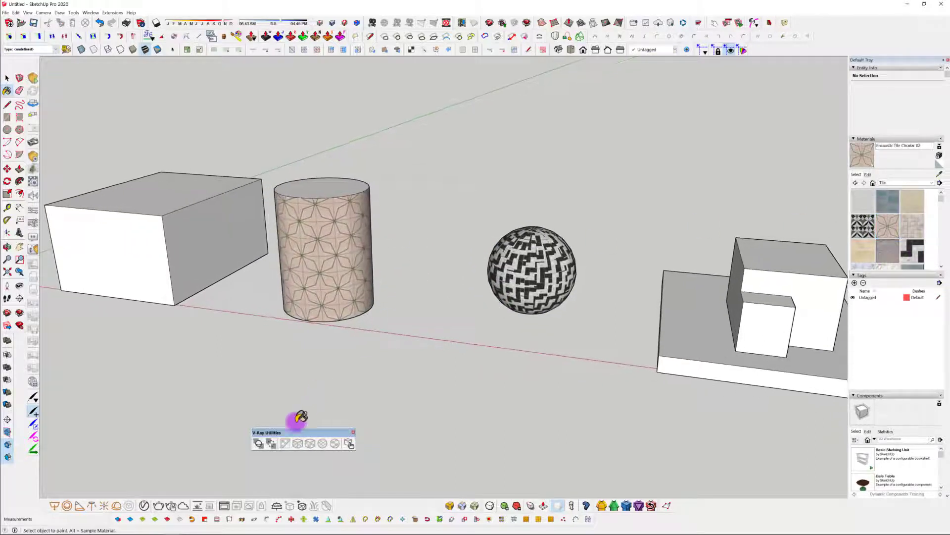
Remove the materials from the loose cylinder and the loose sphere with the V-Ray Utilities remove-materials tool.
key("space")
triple_click(350, 259)
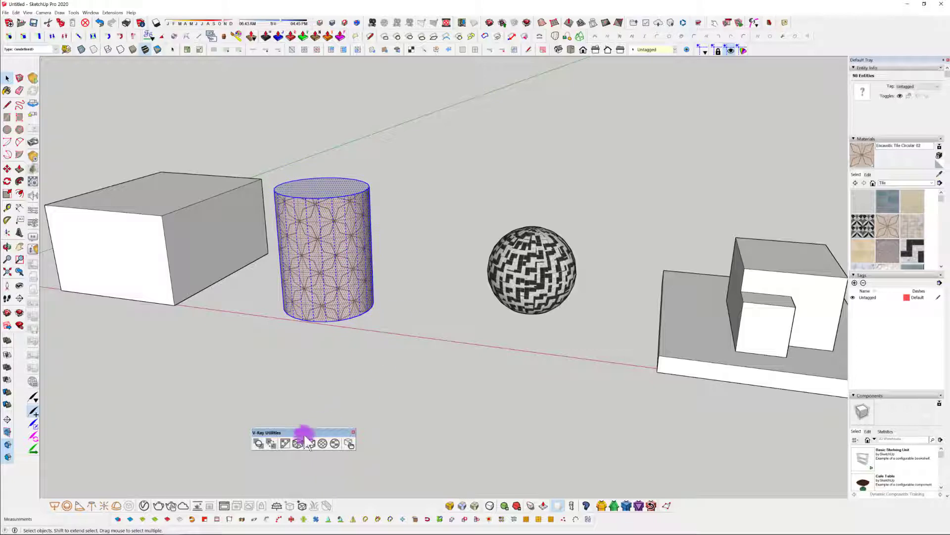
middle_click_drag(515, 301, 518, 307)
left_click(525, 292)
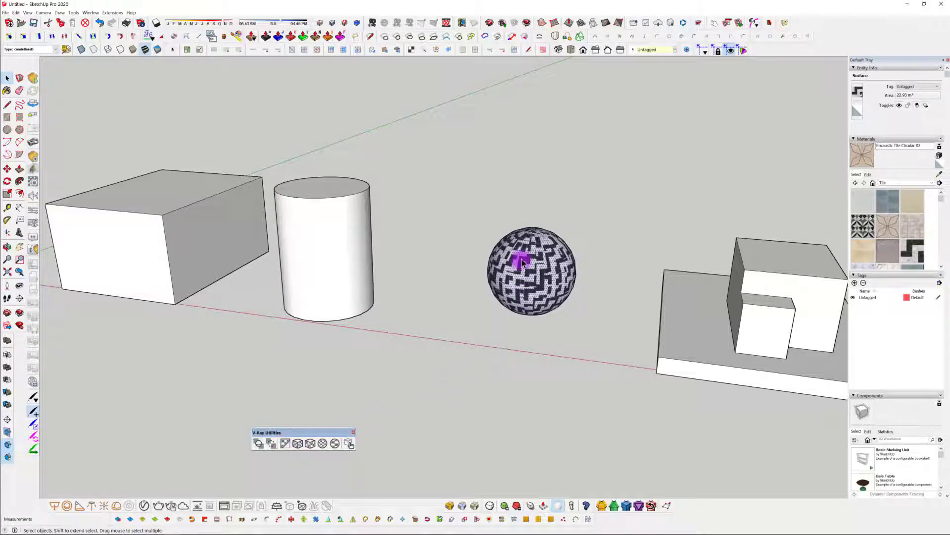
left_click(297, 443)
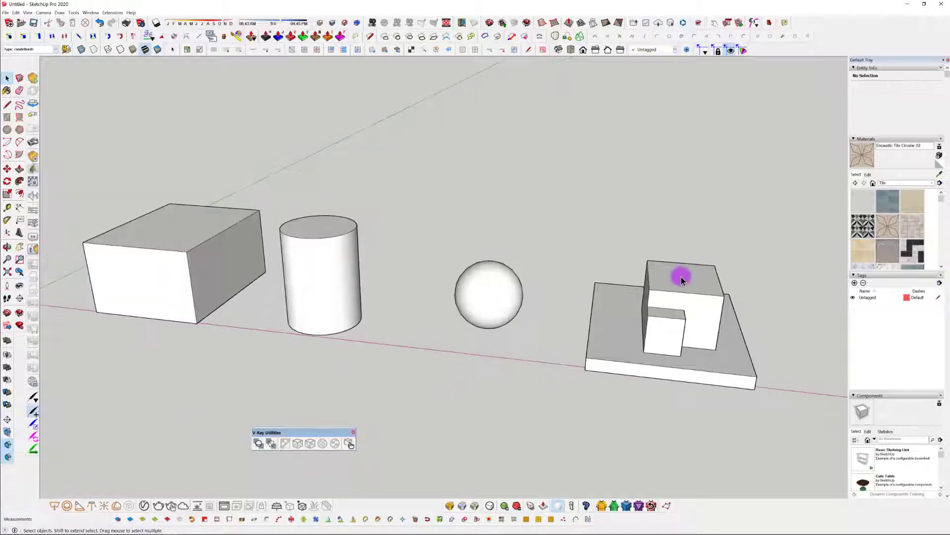
Select the box group and paint it with the Herringbone tile material.
left_click_drag(609, 315, 620, 343)
middle_click_drag(620, 343, 495, 382)
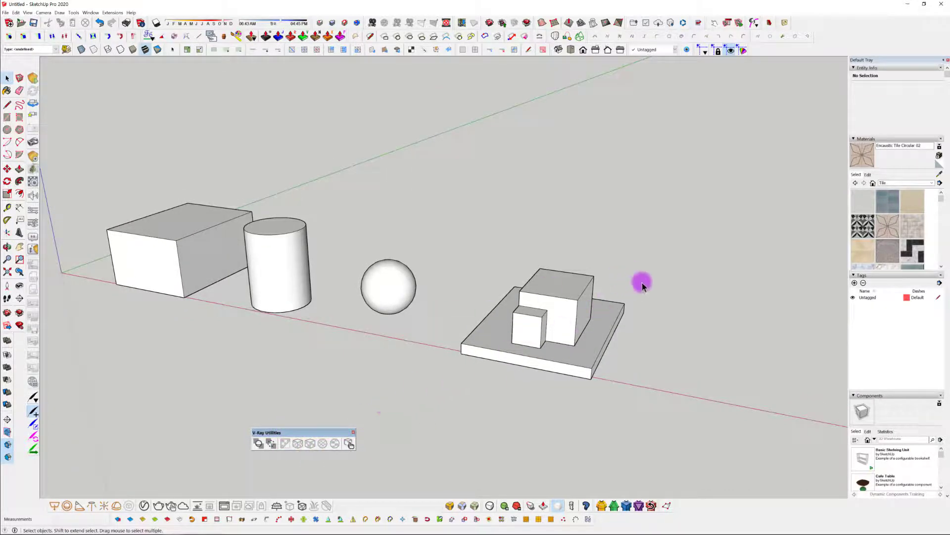
middle_click_drag(263, 237, 494, 254)
left_click(372, 278)
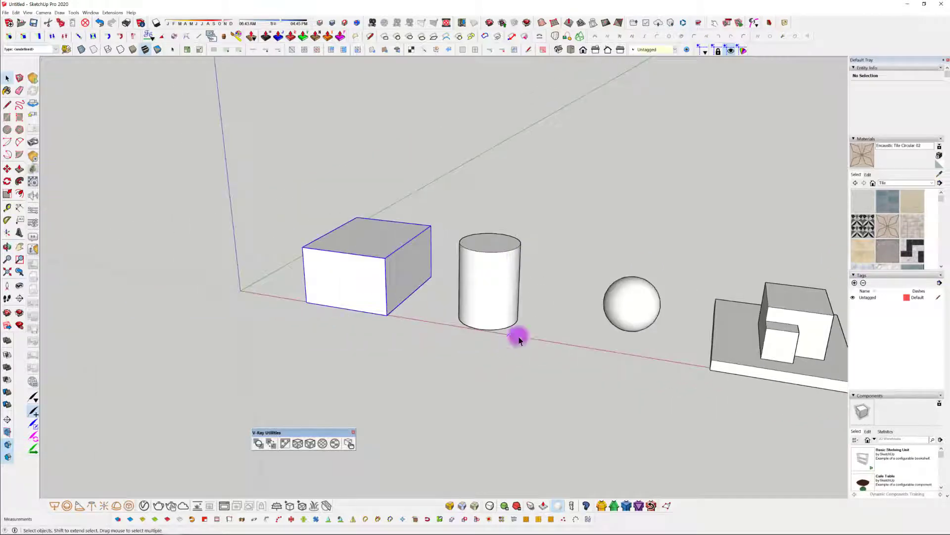
left_click(914, 249)
left_click(346, 298)
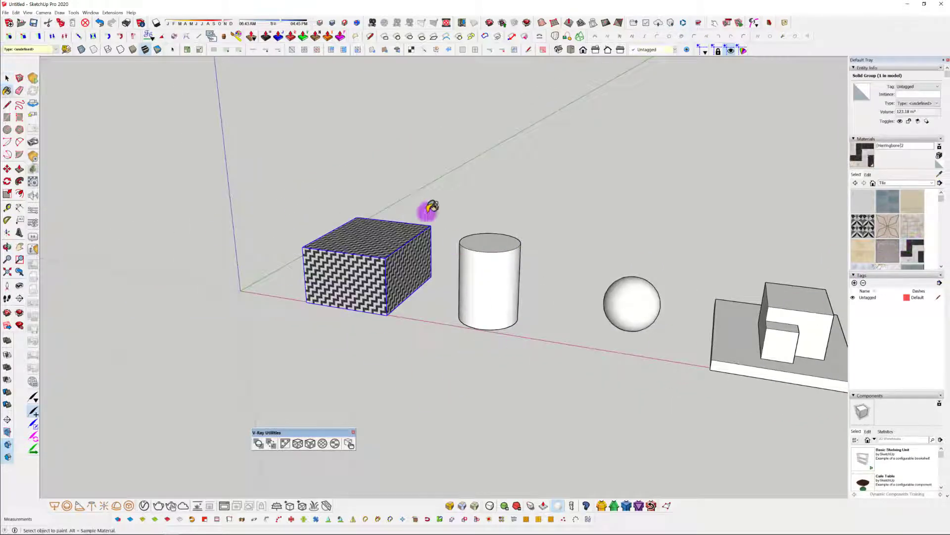
scroll(311, 275, "up", 3)
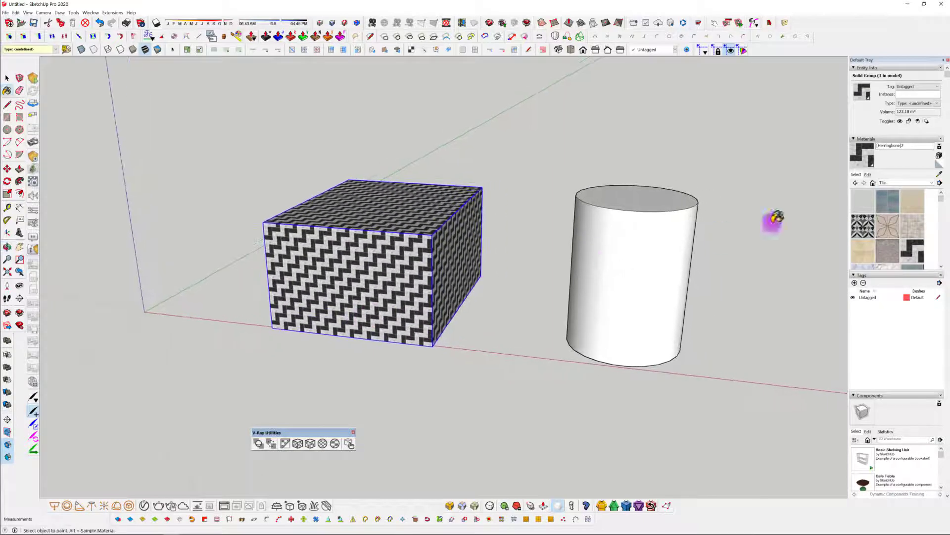
Repaint the box group with the Concrete Form 4x8 material from the Asphalt and Concrete collection.
scroll(899, 224, "down", 4)
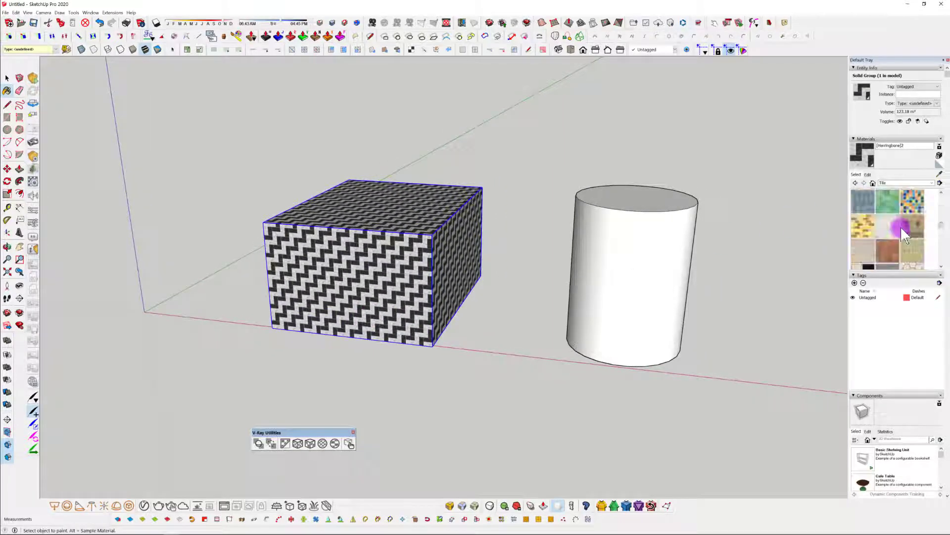
scroll(901, 228, "up", 4)
left_click(915, 182)
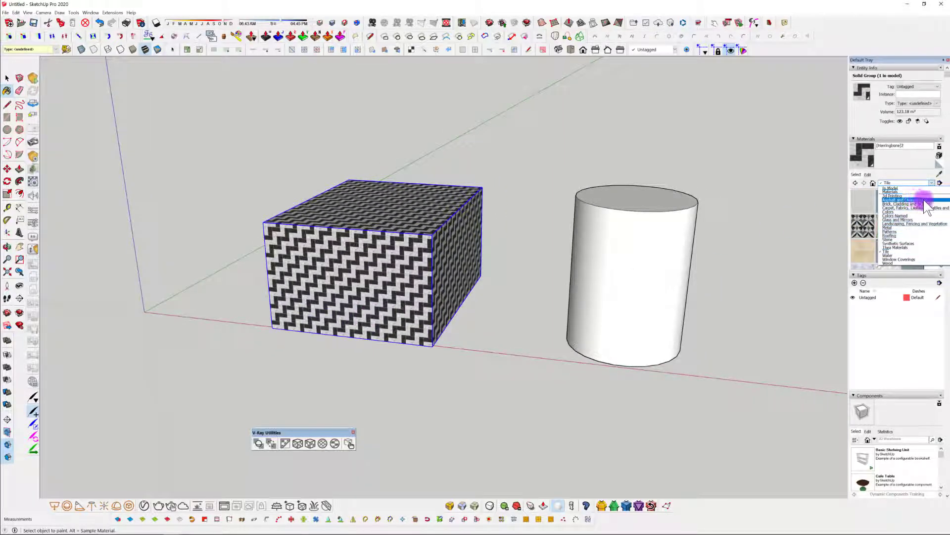
left_click(925, 200)
left_click(913, 218)
left_click(383, 274)
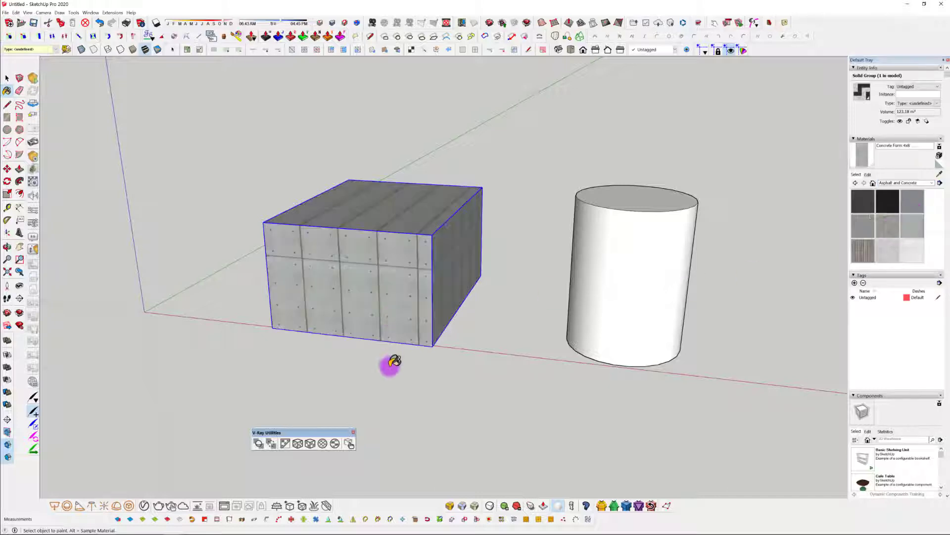
scroll(375, 411, "up", 2)
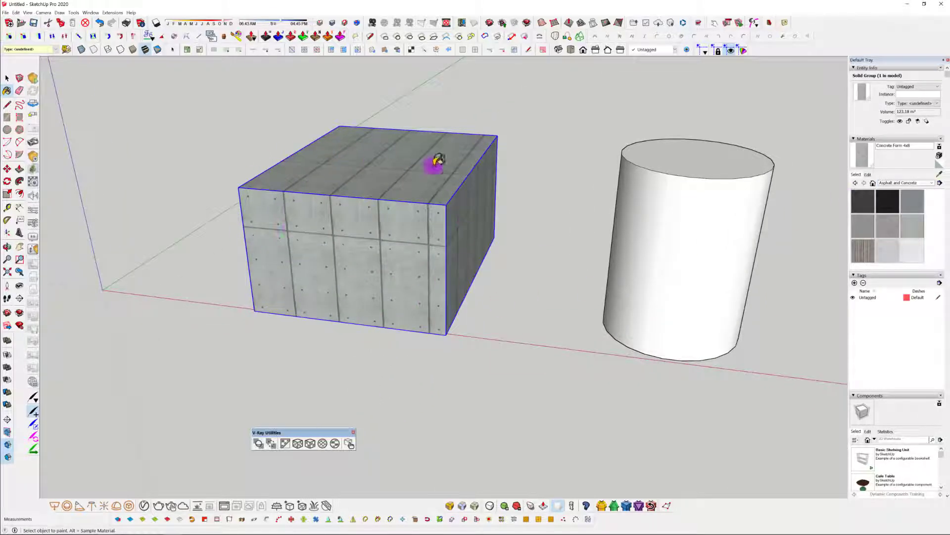
Show the concrete material's texture settings and apply Tri-Planar Projection (World) to the selected box.
left_click(868, 175)
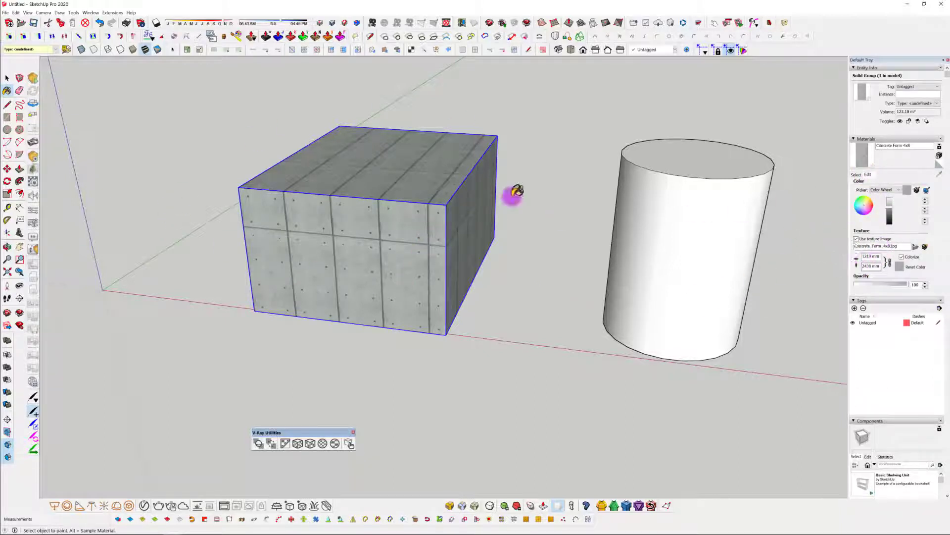
middle_click_drag(446, 282, 399, 272)
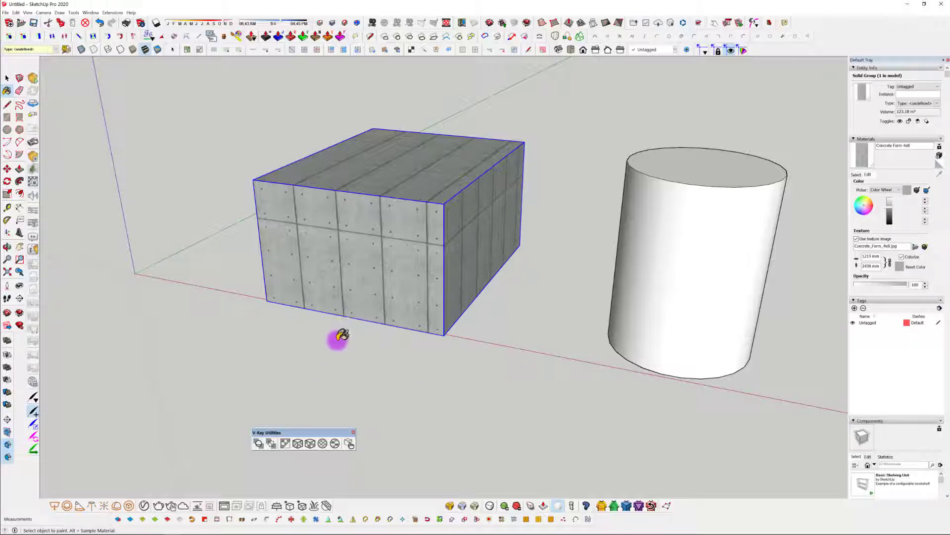
left_click(297, 444)
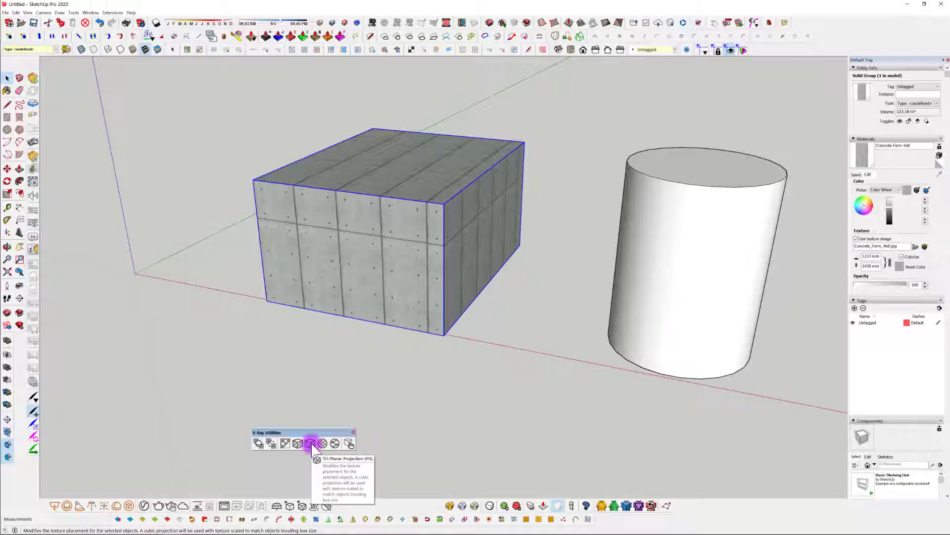
Compare Tri-Planar Projection (Fit) with Tri-Planar Projection (World) on the box several times, ending on the World version.
left_click(419, 245)
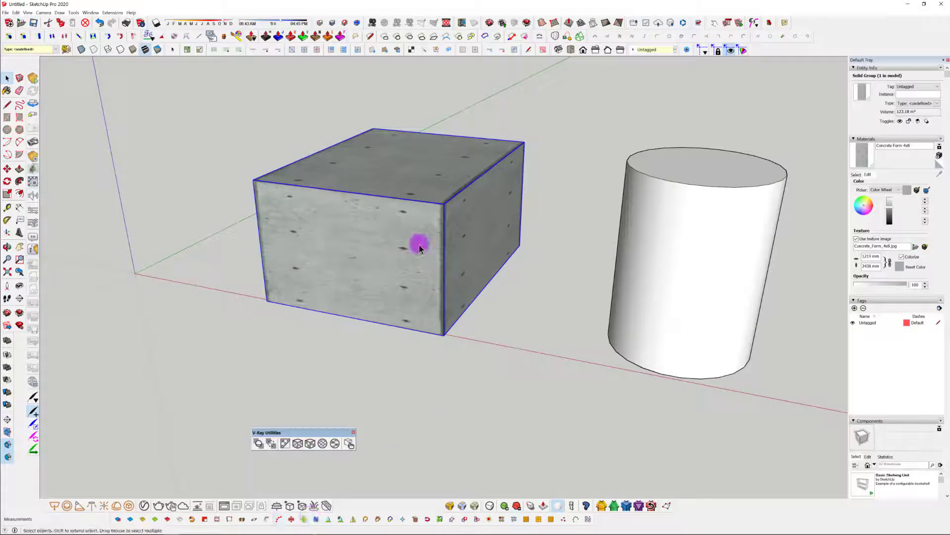
middle_click_drag(447, 280, 307, 426)
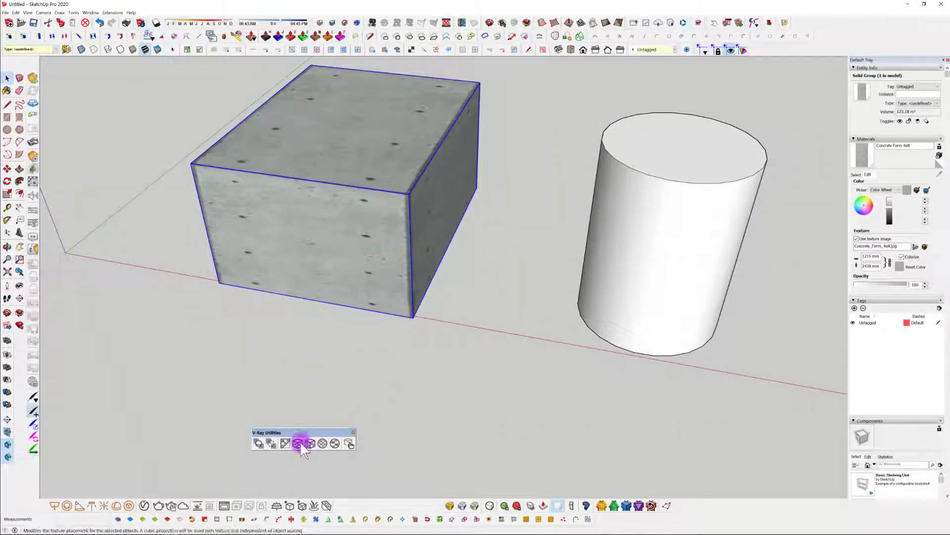
left_click(298, 442)
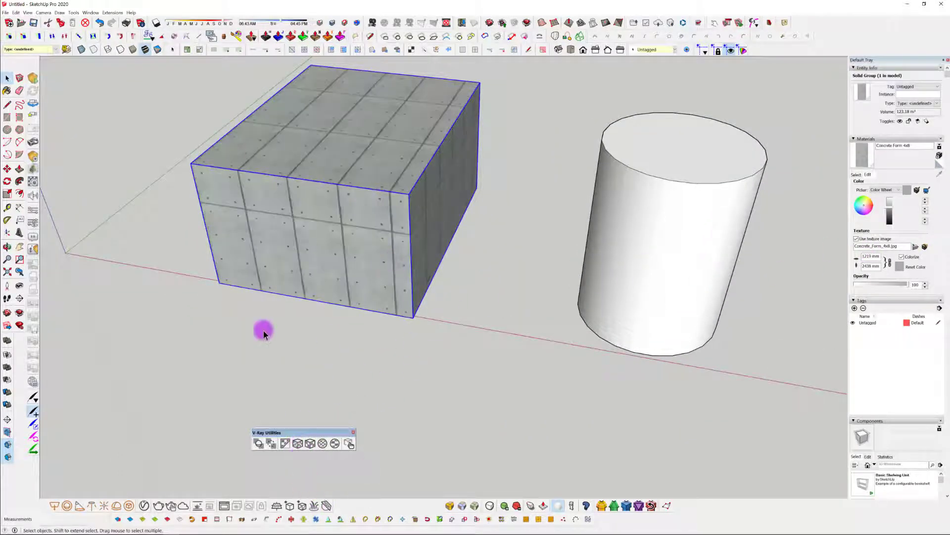
left_click(310, 443)
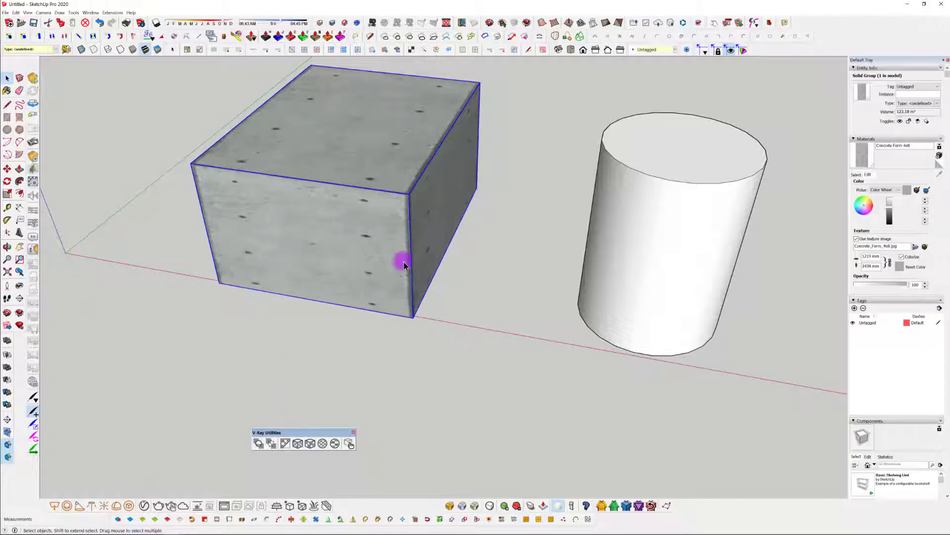
middle_click_drag(403, 259, 284, 218)
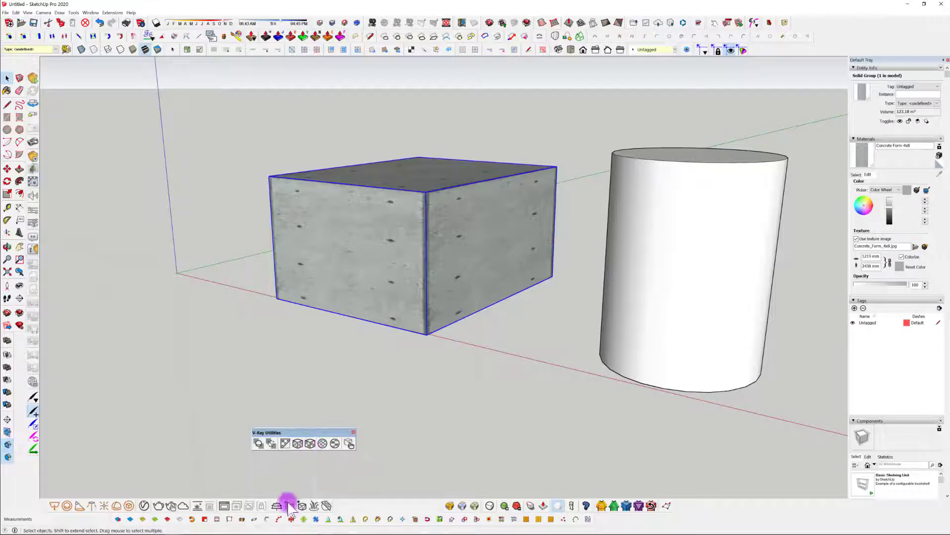
left_click(297, 444)
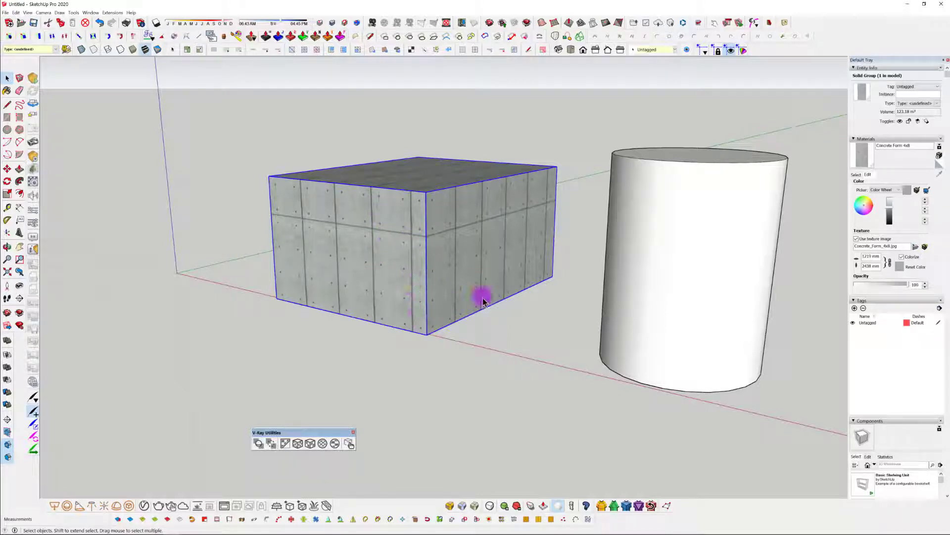
left_click(312, 445)
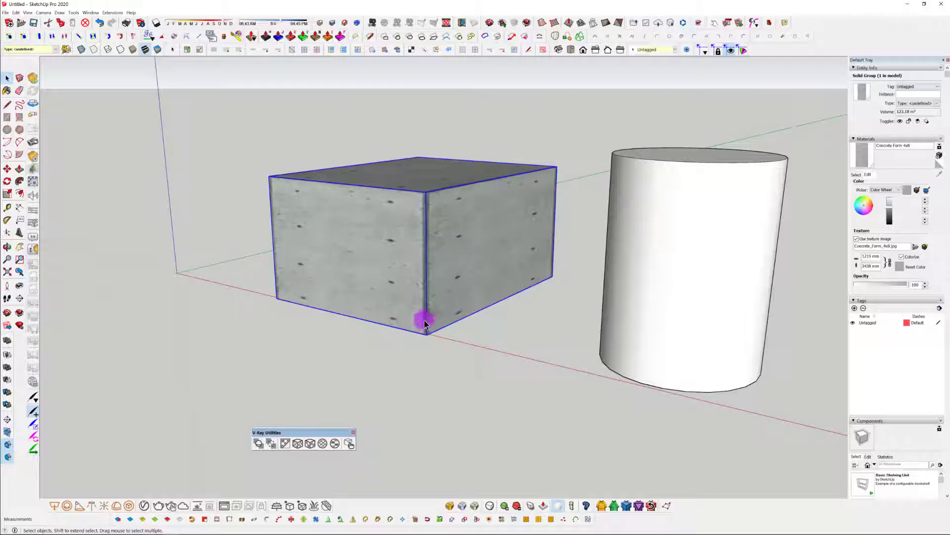
middle_click_drag(425, 325, 345, 366)
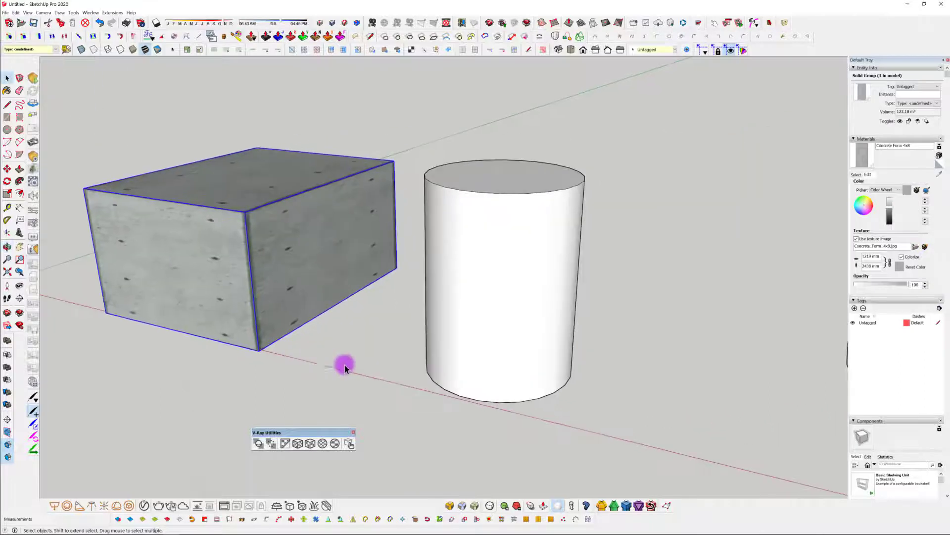
left_click(298, 443)
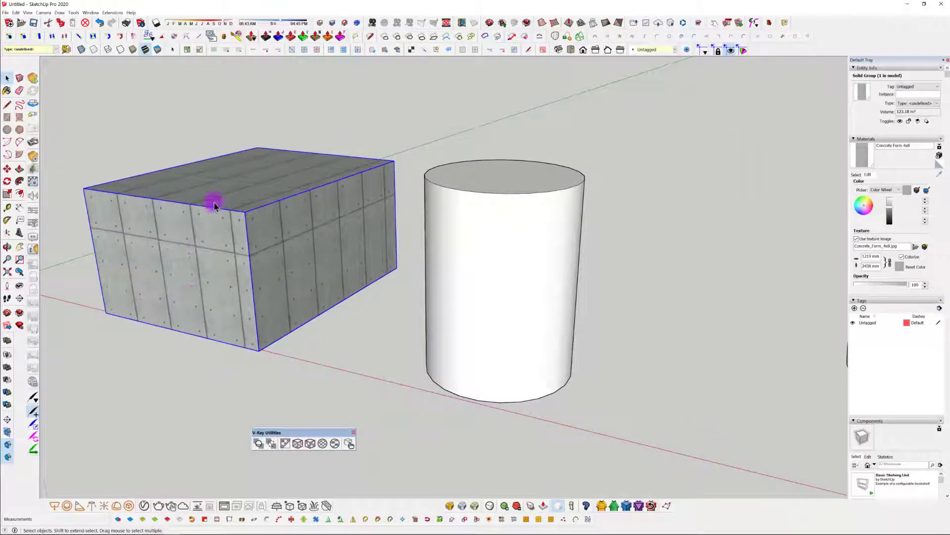
Paint the cylinder's side and top face with the Herringbone material from the Tile collection.
scroll(237, 243, "down", 1)
middle_click_drag(238, 243, 281, 255)
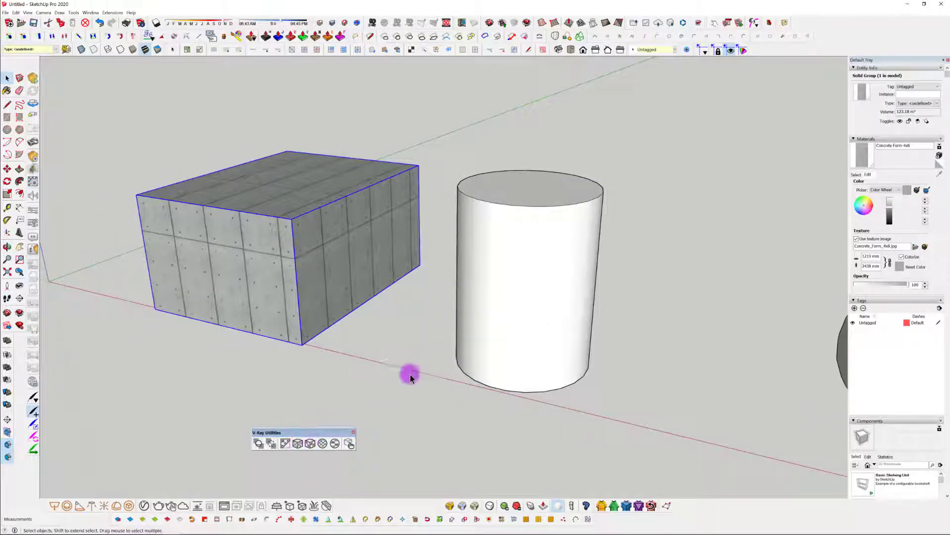
middle_click_drag(408, 374, 469, 359)
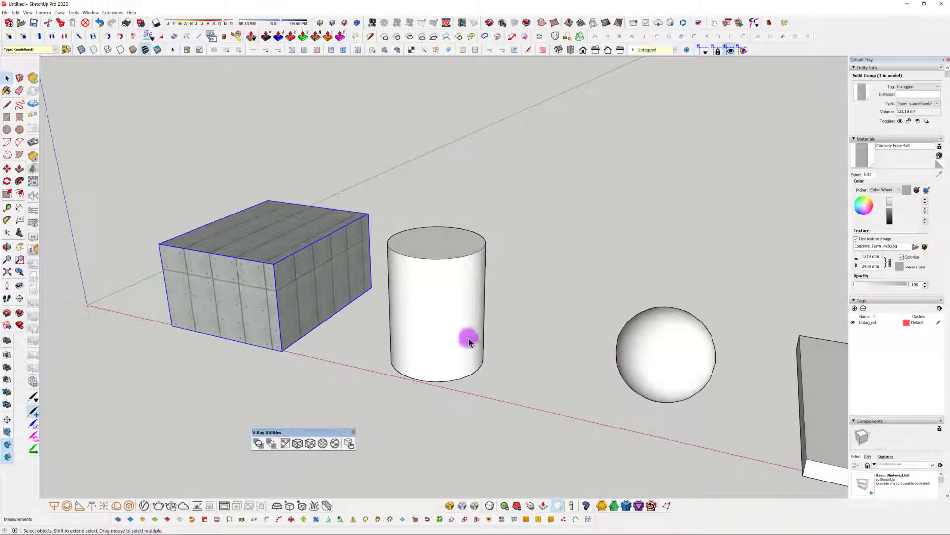
left_click(860, 173)
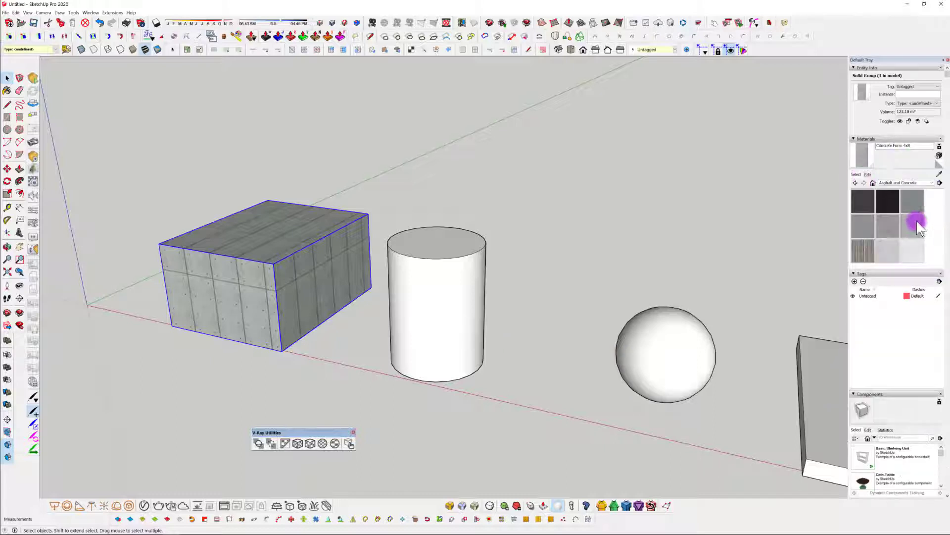
left_click(913, 184)
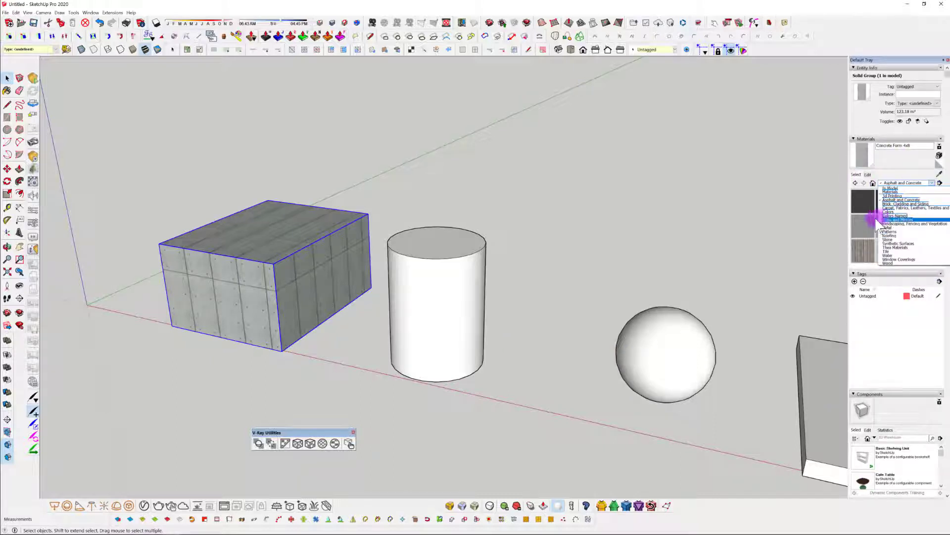
left_click(899, 252)
left_click(913, 250)
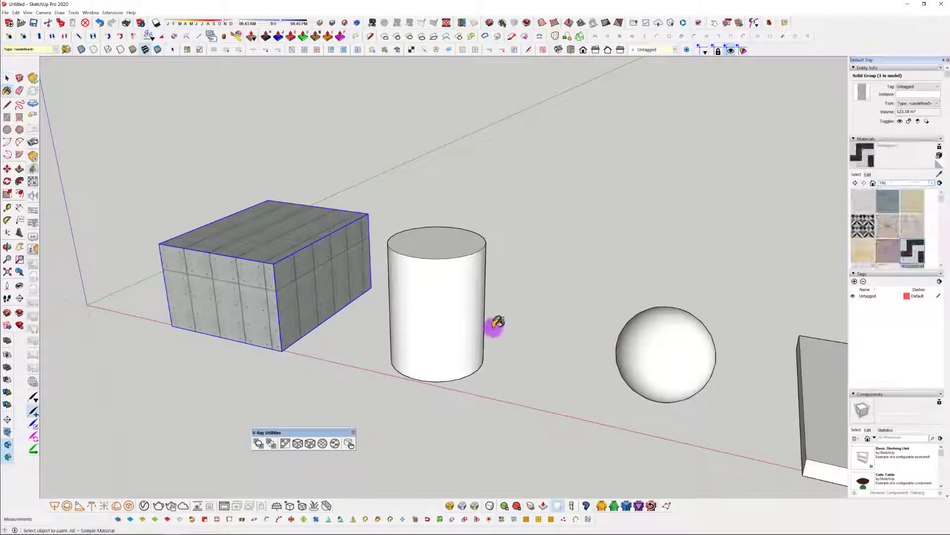
left_click(457, 296)
left_click(460, 239)
scroll(446, 307, "up", 4)
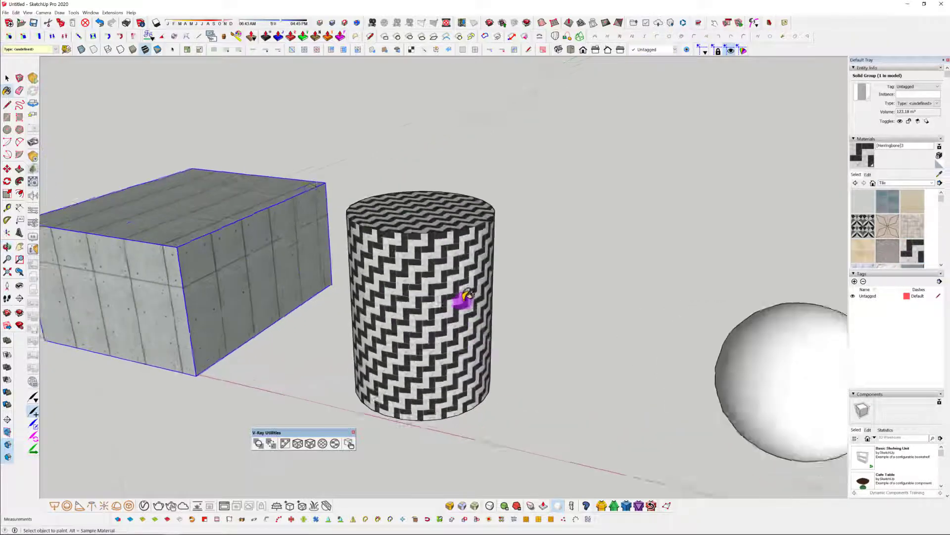
Select the cylinder's side surface and apply Spherical Projection (World), followed by Spherical Projection (Fit).
key("space")
middle_click_drag(425, 347, 442, 329)
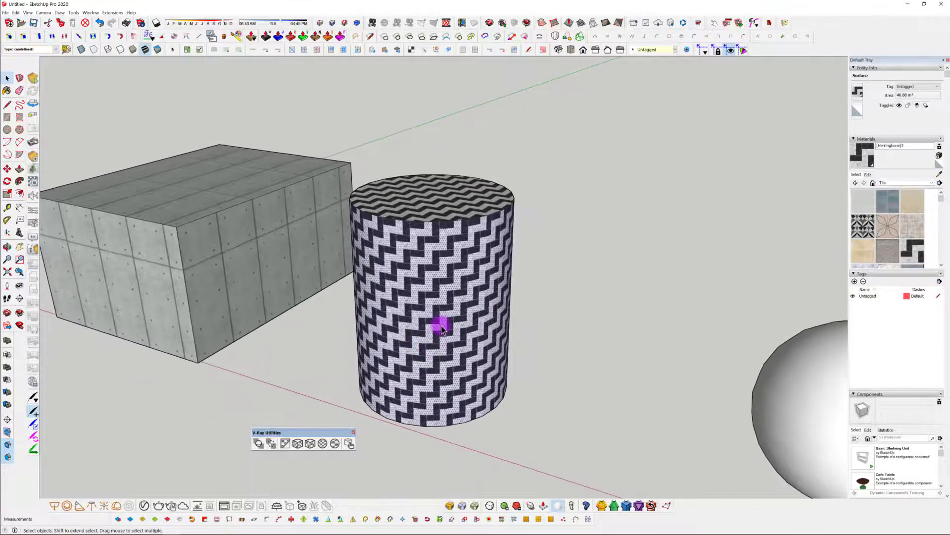
middle_click_drag(412, 365, 418, 440)
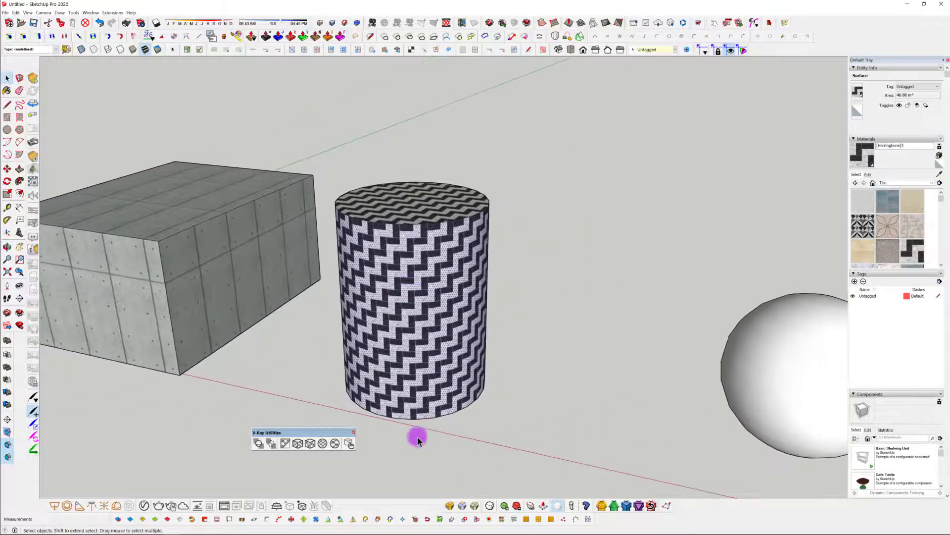
left_click(868, 175)
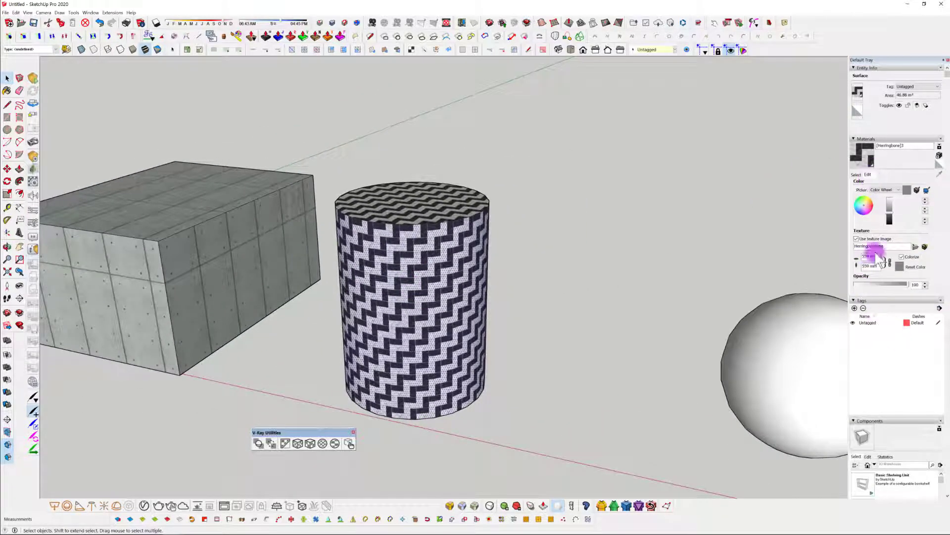
left_click(324, 442)
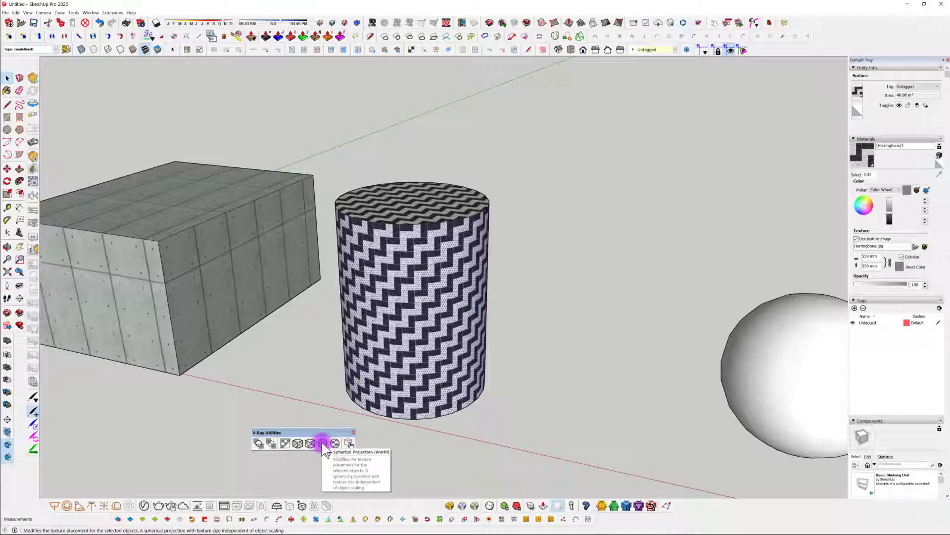
left_click(322, 441)
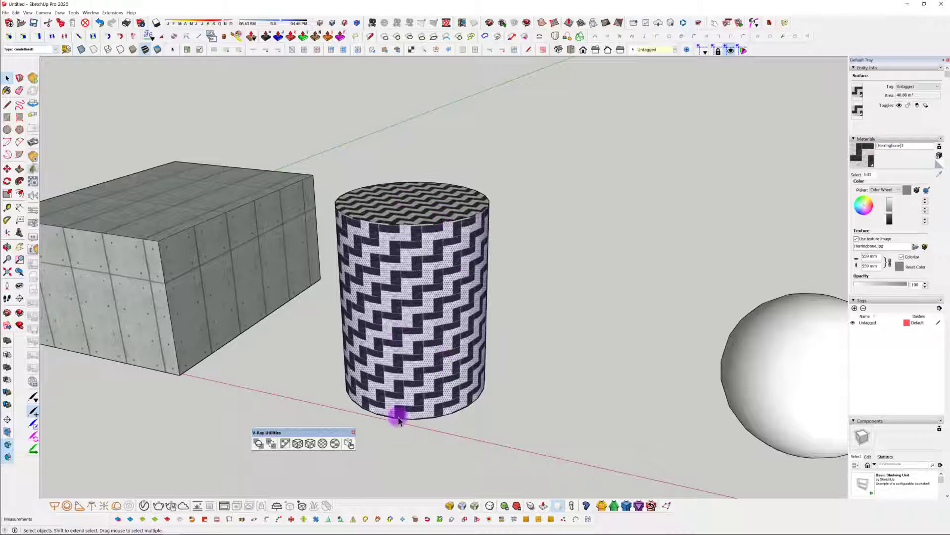
left_click(335, 443)
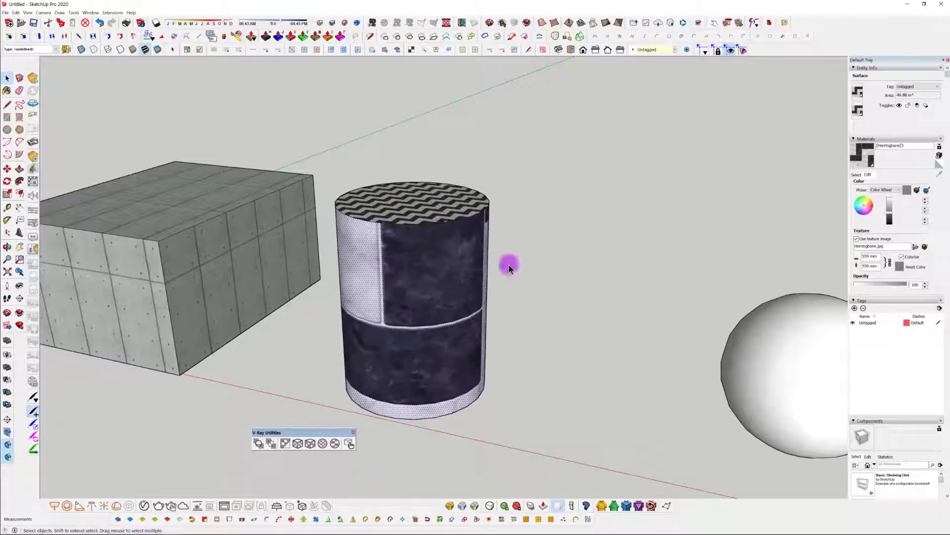
Apply Spherical Projection (World) to the selected side surface of the cylinder.
middle_click_drag(385, 319, 449, 376)
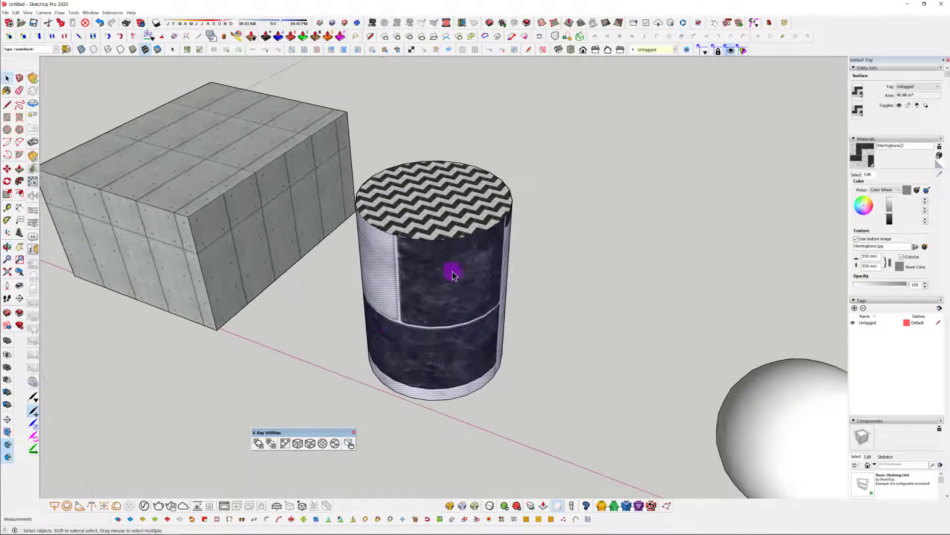
left_click(309, 443)
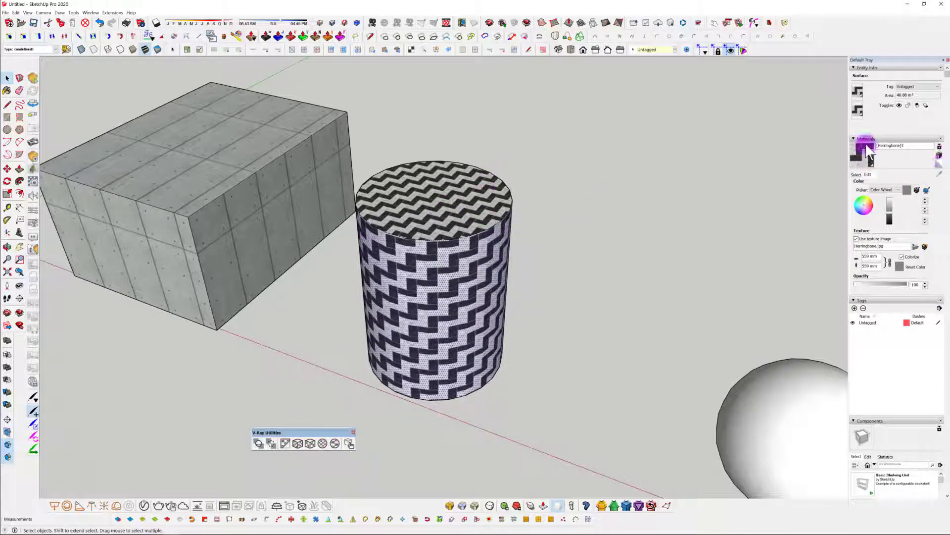
left_click(426, 258)
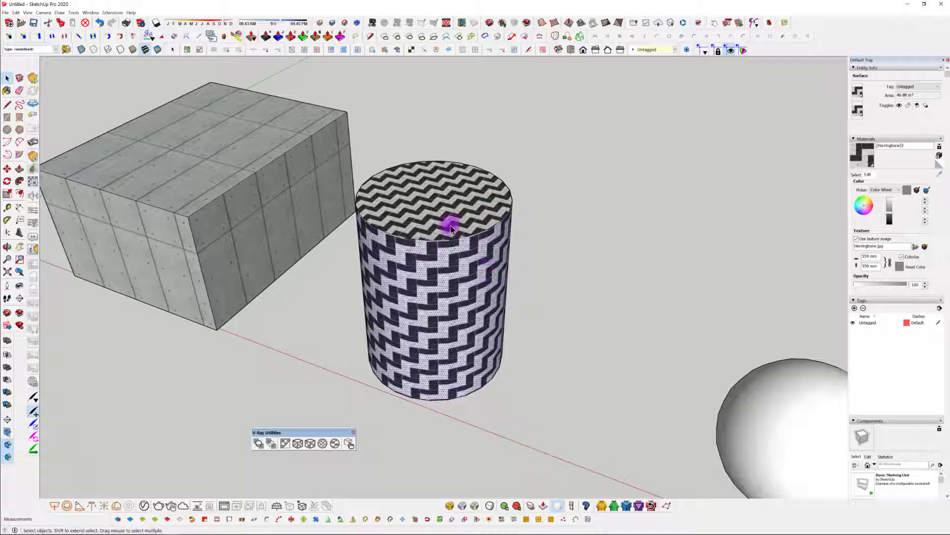
middle_click_drag(471, 333, 454, 272)
scroll(455, 275, "down", 2)
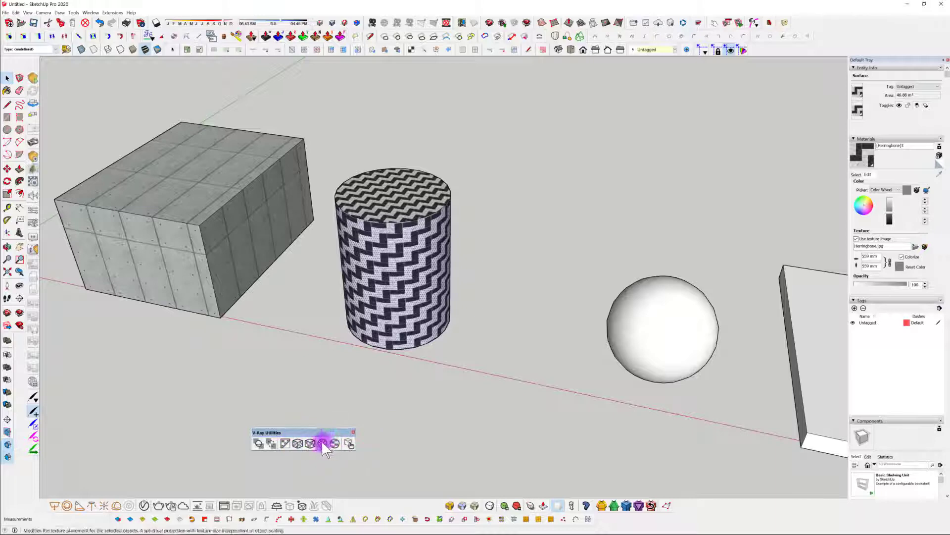
Set the Herringbone material's texture width to 600 mm.
left_click(869, 174)
left_click(870, 175)
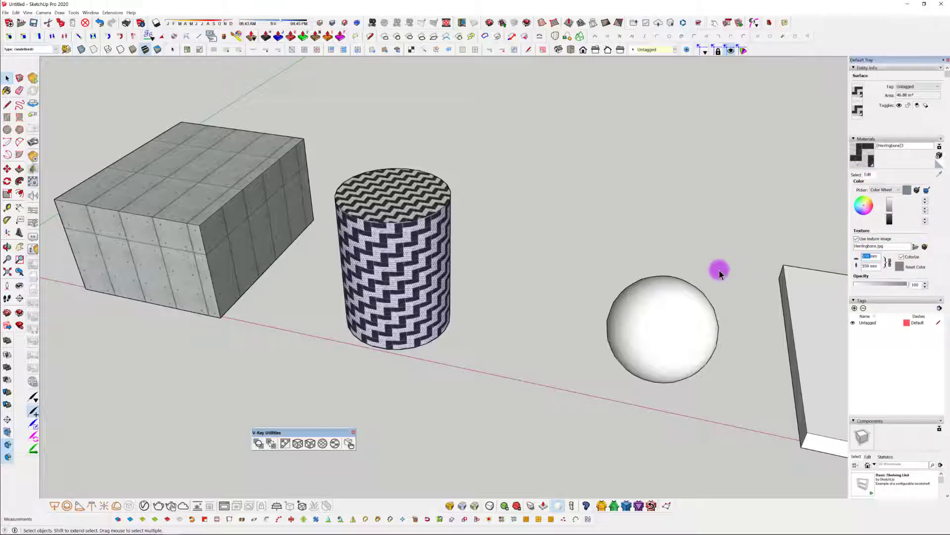
type("600mm")
key("Return")
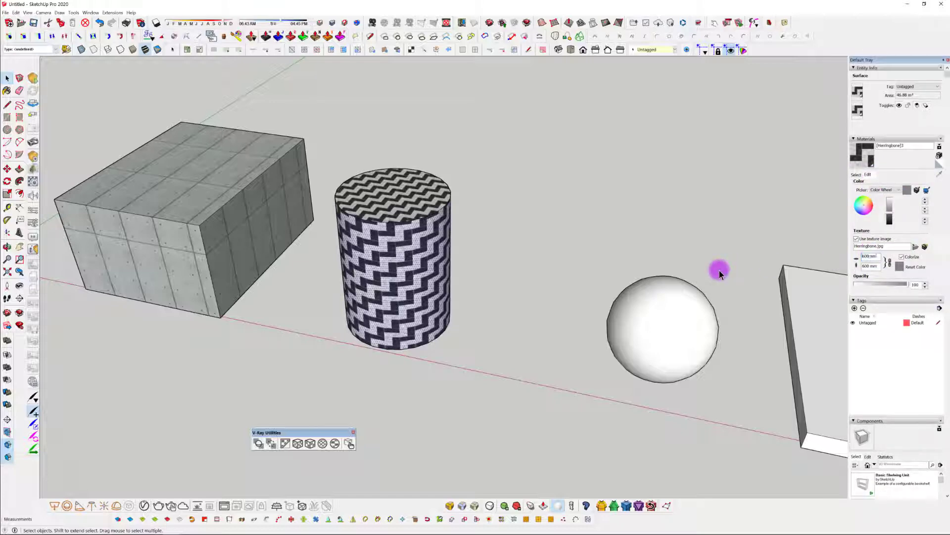
Try Spherical Projection (Fit) on the cylinder's side, then return it to Spherical Projection (World).
left_click(328, 443)
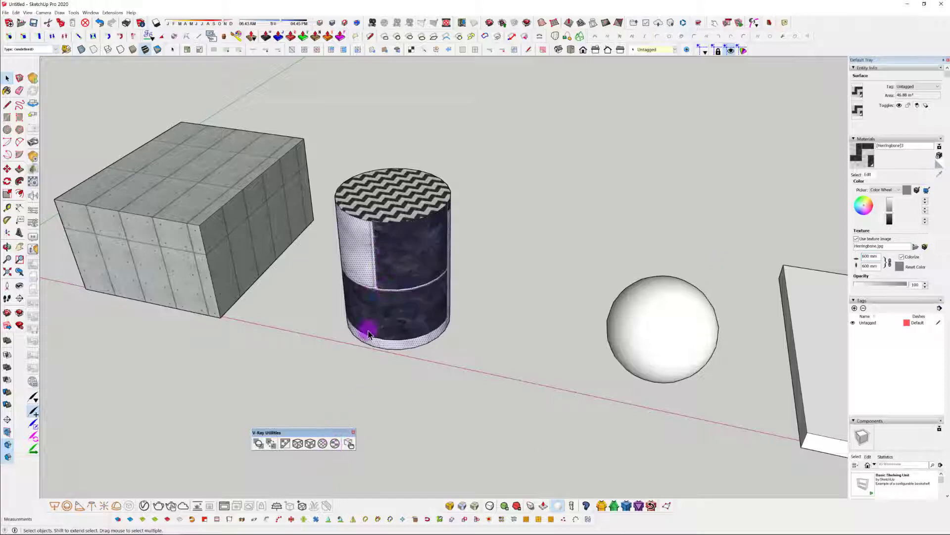
left_click(325, 441)
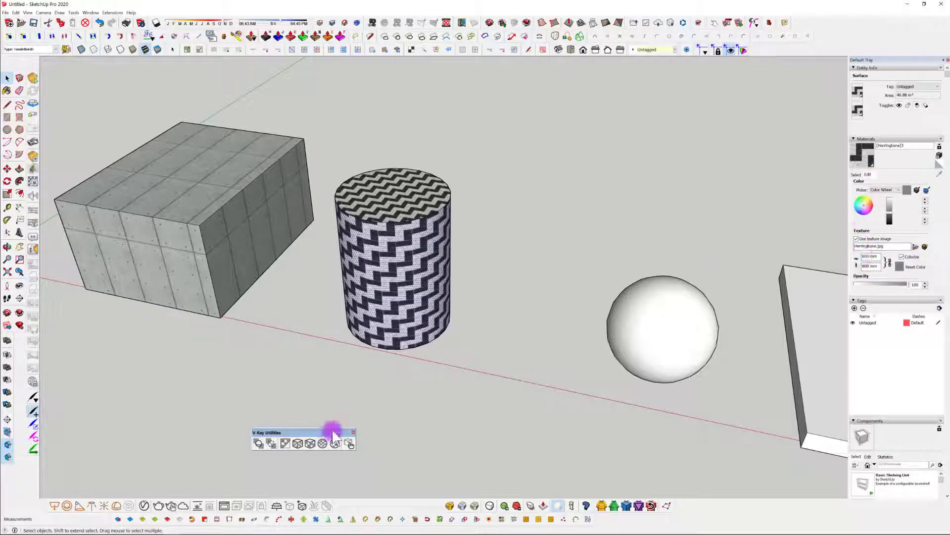
middle_click_drag(609, 359, 630, 290)
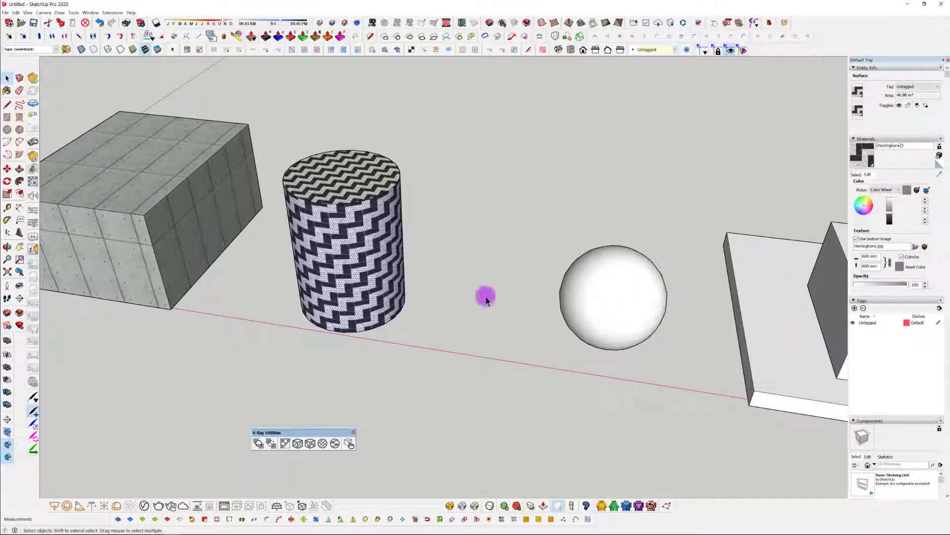
Select the cylinder's top face and apply Spherical Projection (World) to it.
left_click(357, 188)
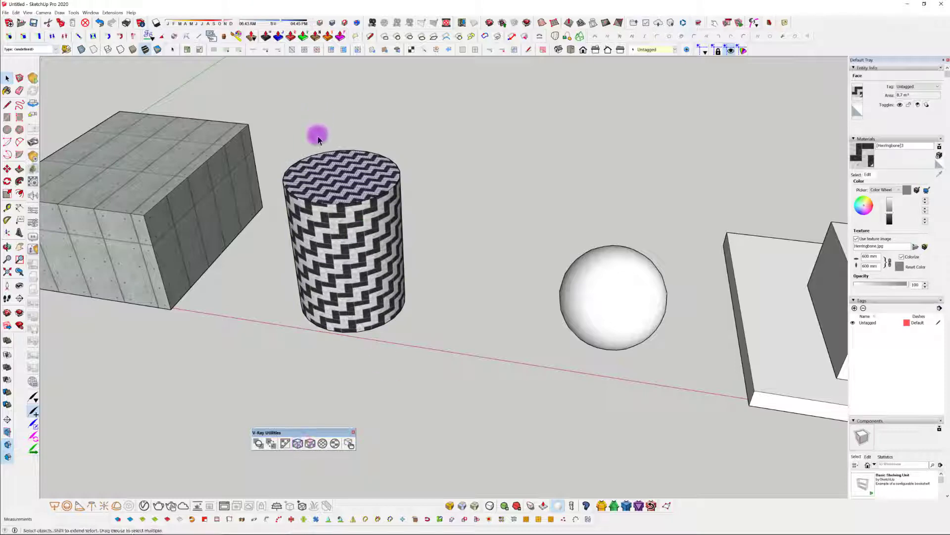
left_click(325, 442)
left_click(323, 213)
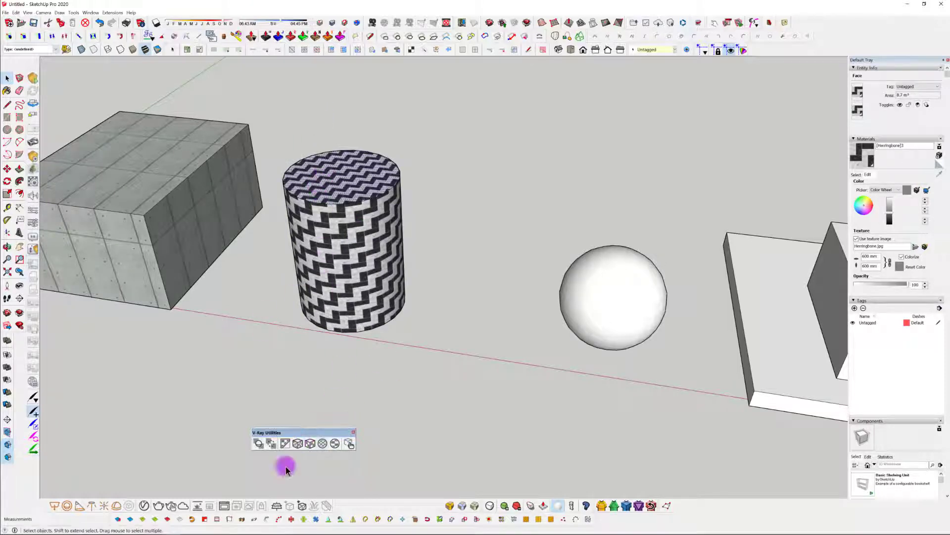
middle_click_drag(372, 282, 338, 272)
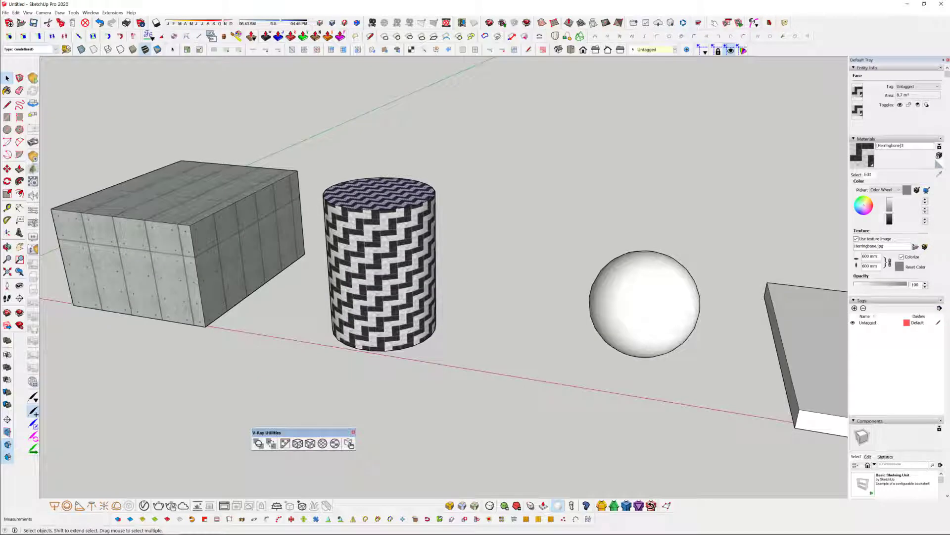
middle_click_drag(316, 319, 506, 319)
middle_click_drag(558, 306, 419, 324)
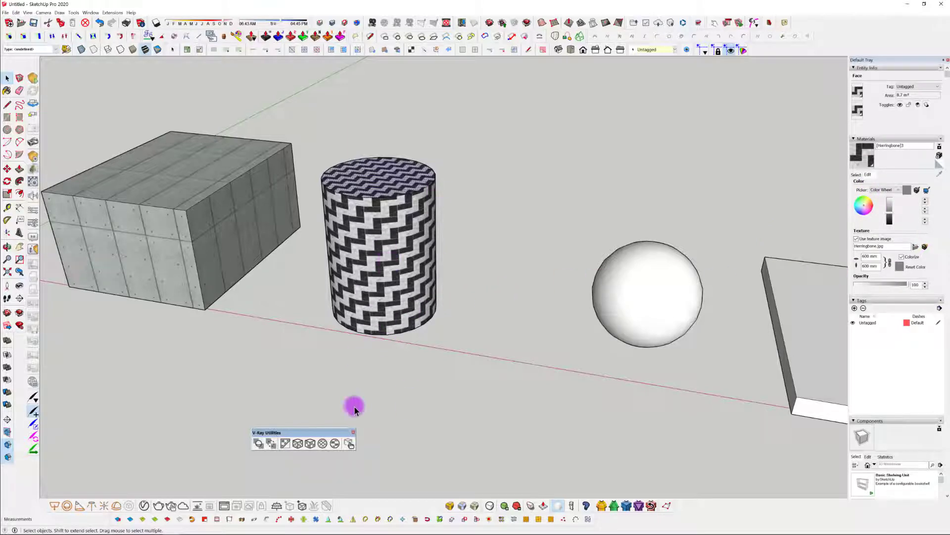
Paint the sphere with the Encaustic Tile Circular 02 material from the Tile collection.
middle_click_drag(421, 380, 352, 338)
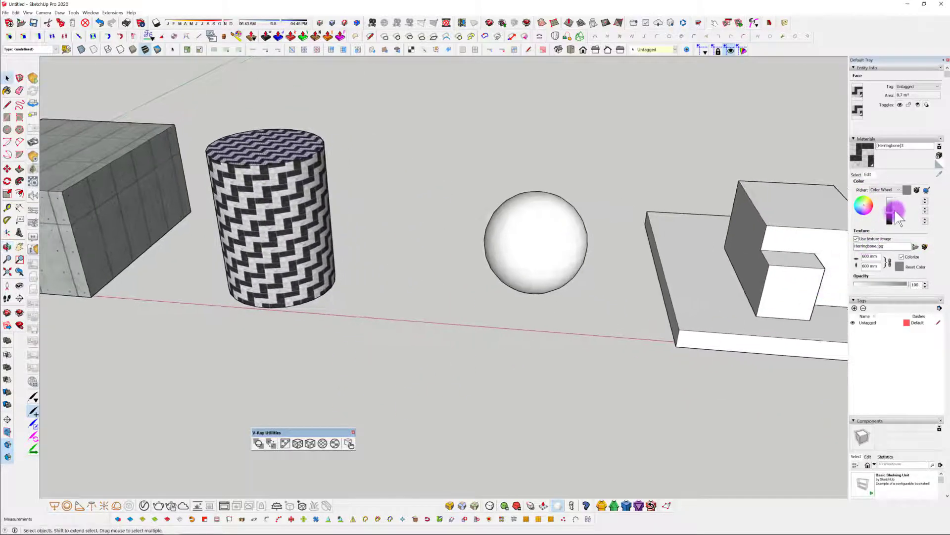
left_click(856, 175)
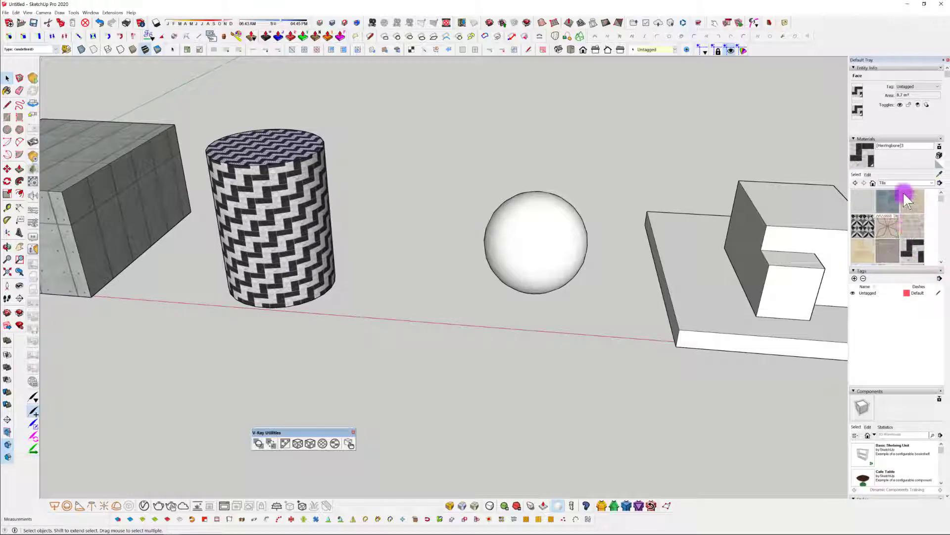
left_click(887, 223)
left_click(531, 265)
scroll(552, 304, "up", 3)
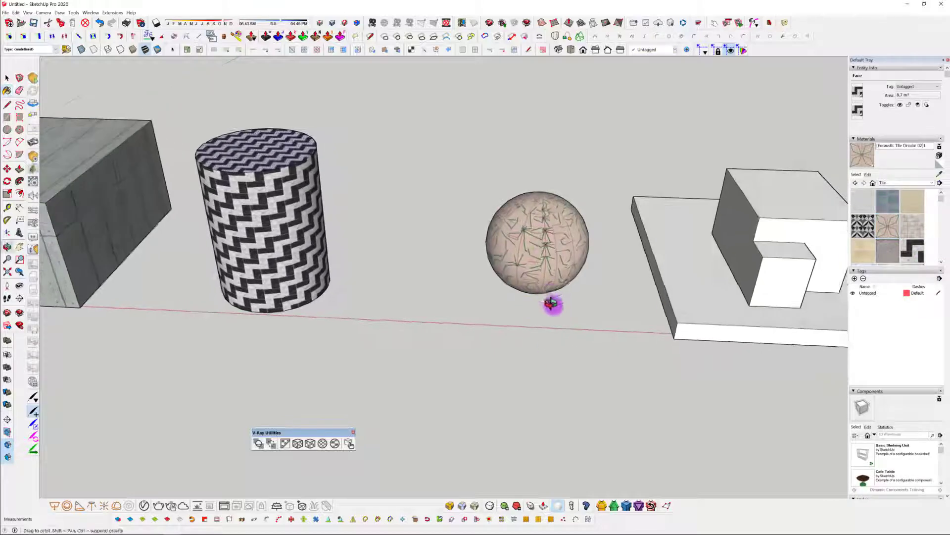
Select the sphere's surface, apply Spherical Projection (World) and inspect the tile pattern from several sides.
left_click(323, 443)
left_click(552, 261)
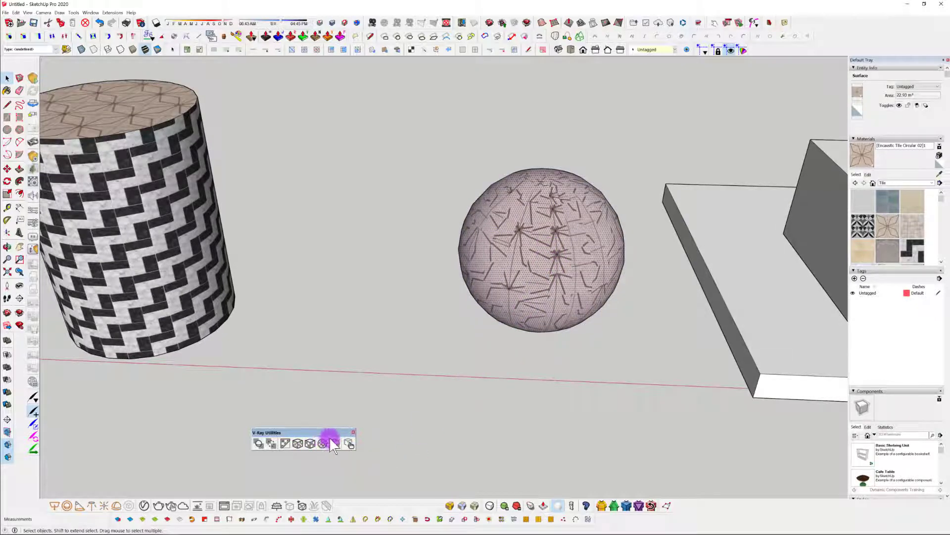
left_click(350, 441)
left_click(532, 282)
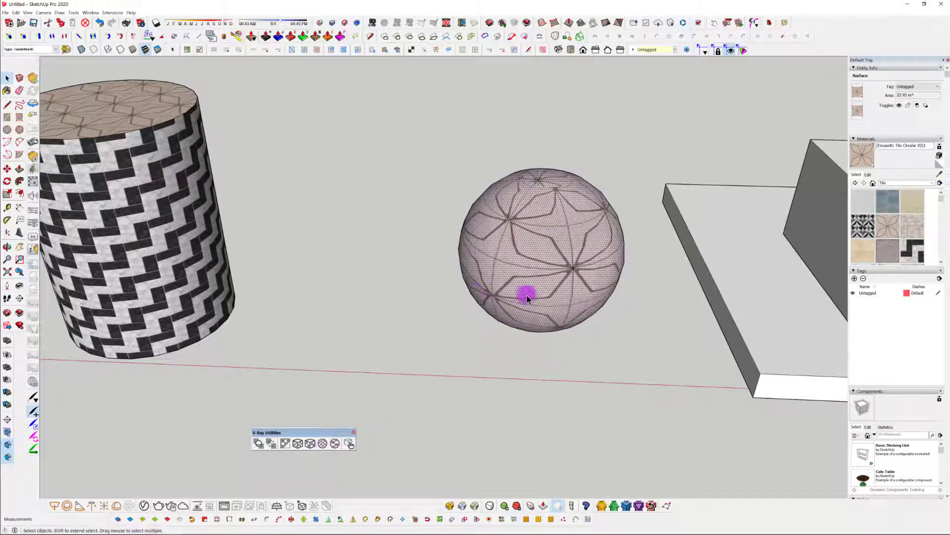
middle_click_drag(527, 296, 586, 365)
scroll(502, 387, "up", 4)
middle_click_drag(489, 380, 350, 173)
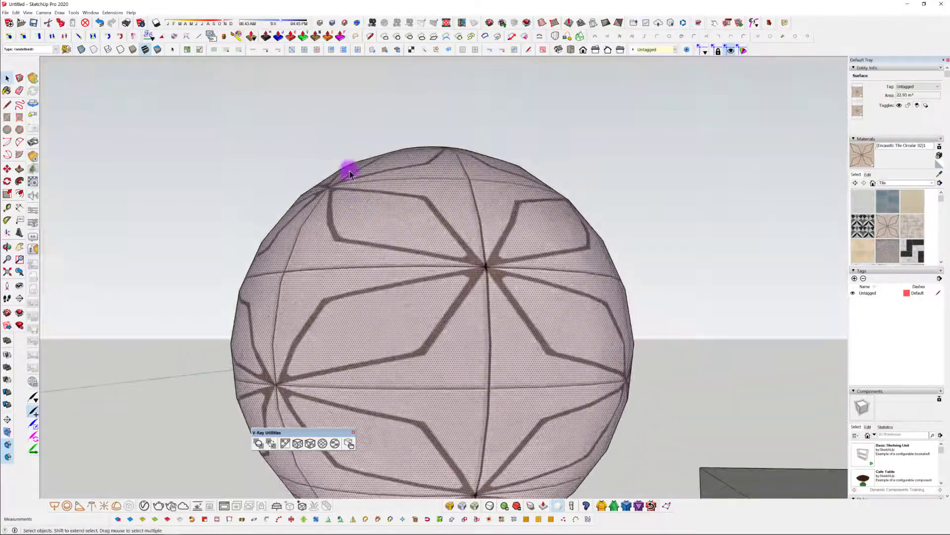
middle_click_drag(515, 322, 572, 349)
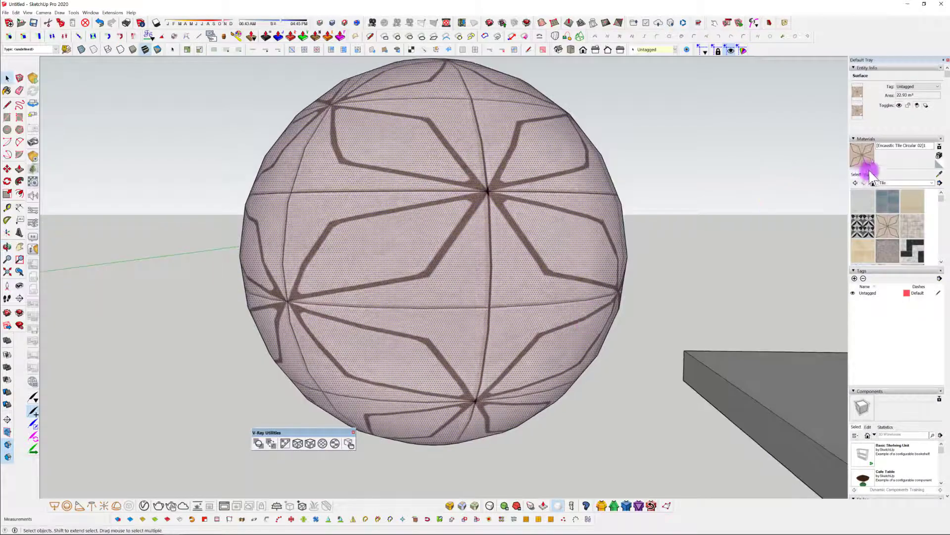
Set the encaustic tile material's texture width to 600 mm.
left_click(867, 174)
middle_click_drag(396, 323, 444, 138)
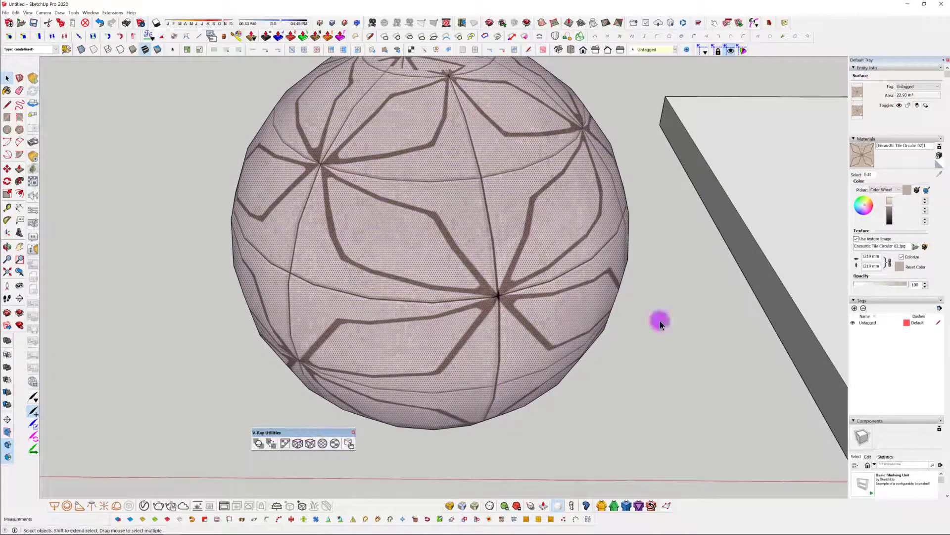
double_click(870, 256)
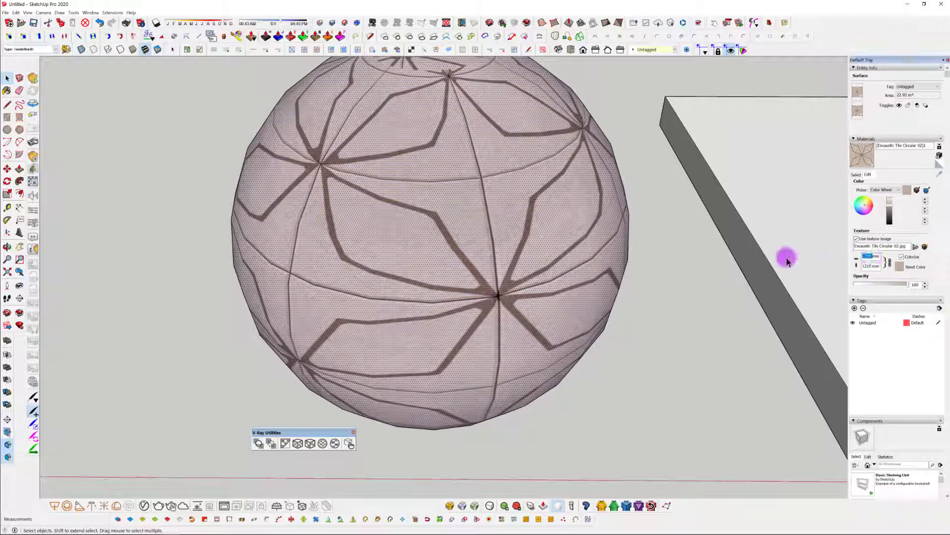
type("600")
key("Return")
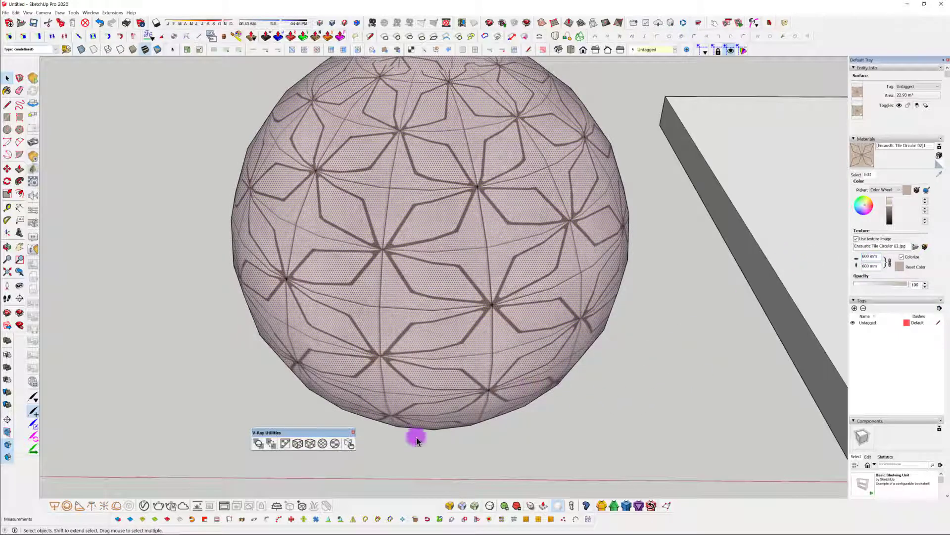
Compare Spherical Projection (Fit) with Spherical Projection (World) on the sphere, ending on the World version.
left_click(335, 443)
left_click(489, 398)
left_click(323, 443)
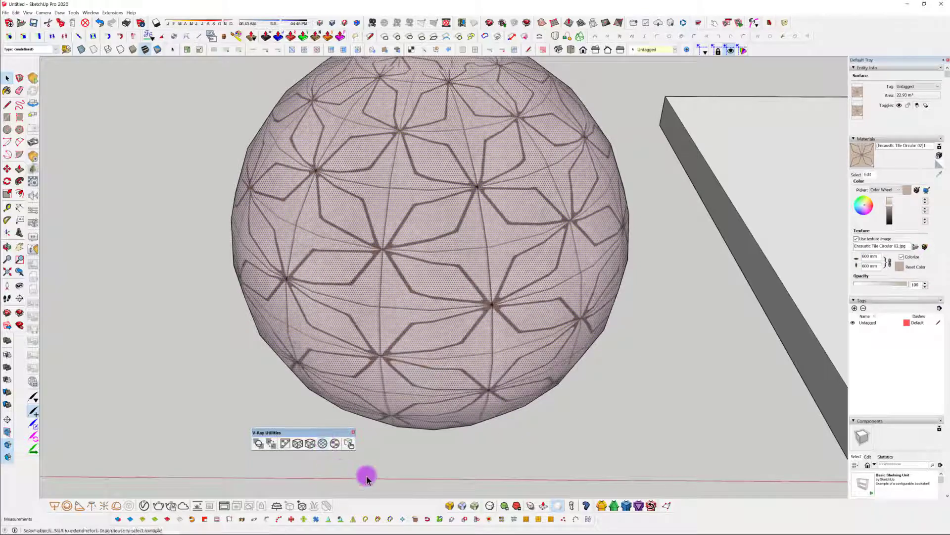
middle_click_drag(607, 149, 558, 223)
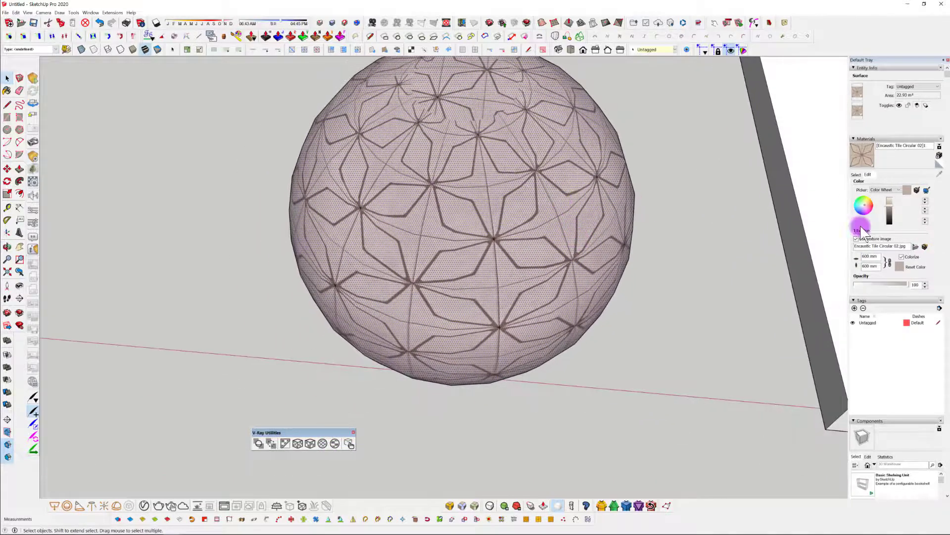
middle_click_drag(416, 256, 399, 267)
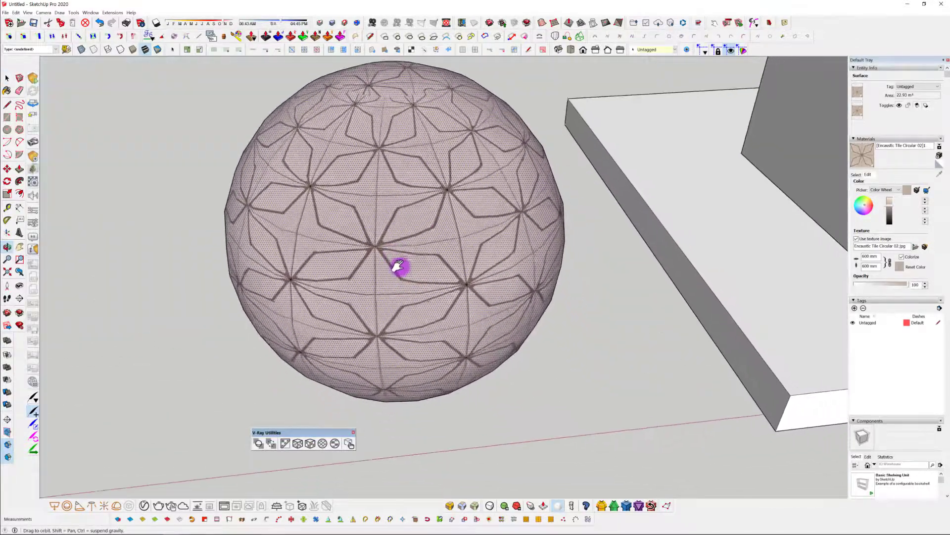
Show that the slab with the two boxes is a group by selecting it, then clear the selection.
scroll(526, 276, "down", 6)
middle_click_drag(597, 293, 460, 353)
left_click(460, 353)
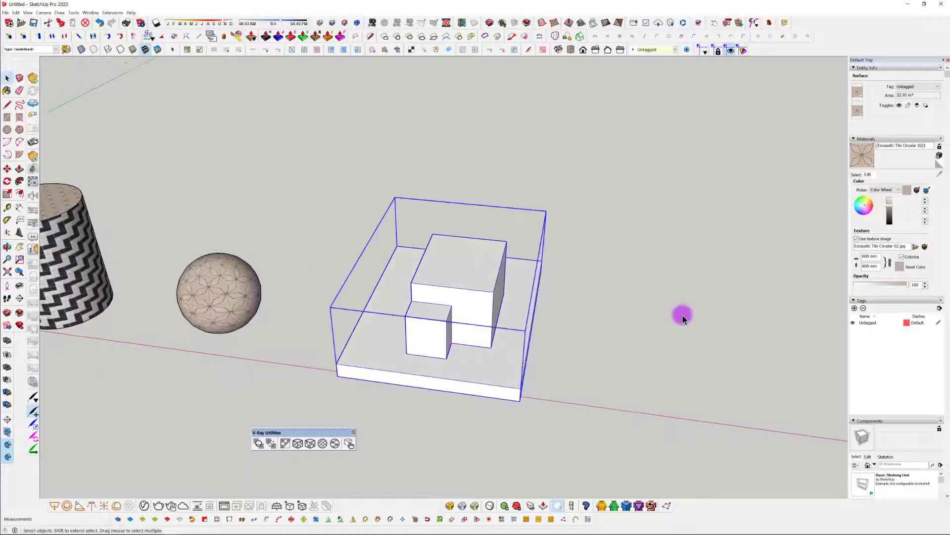
double_click(470, 292)
left_click(837, 192)
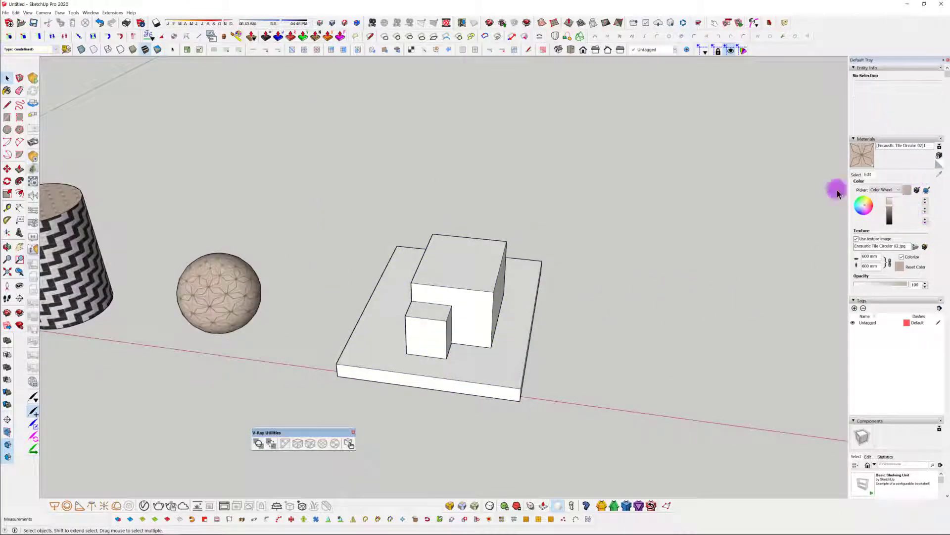
Switch the material library to the Wood collection and choose Wood Floor Dark.
left_click(856, 176)
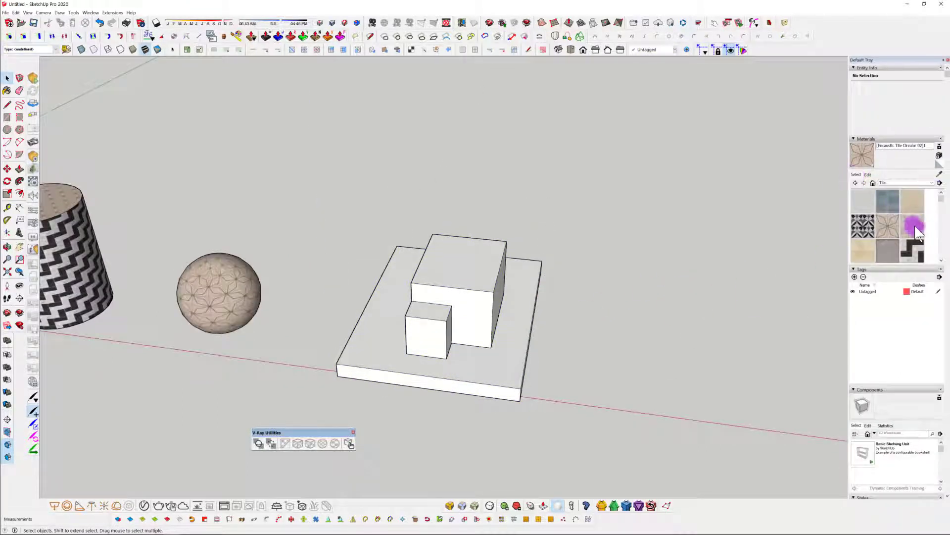
left_click(910, 184)
left_click(904, 258)
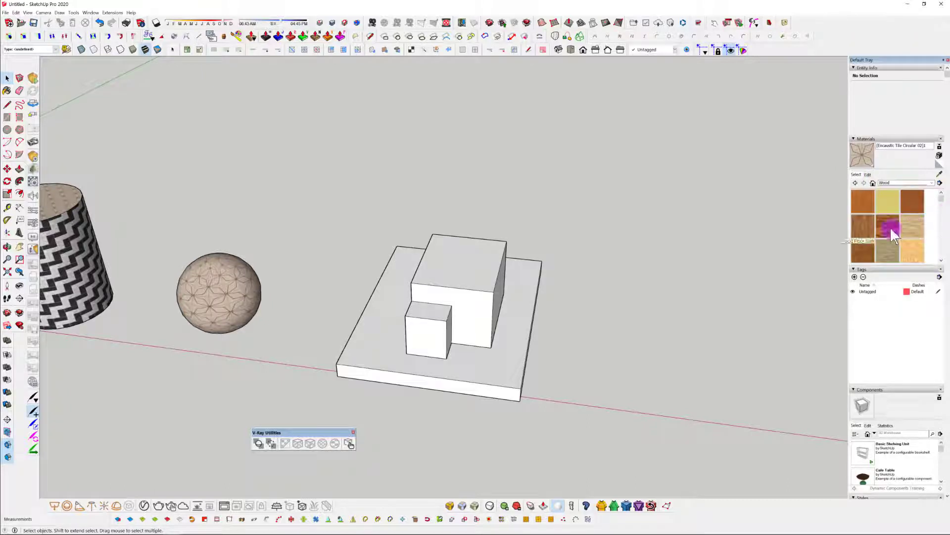
left_click(889, 225)
Open the slab group and the nested group of the two boxes inside it for editing.
scroll(475, 296, "up", 3)
double_click(471, 290)
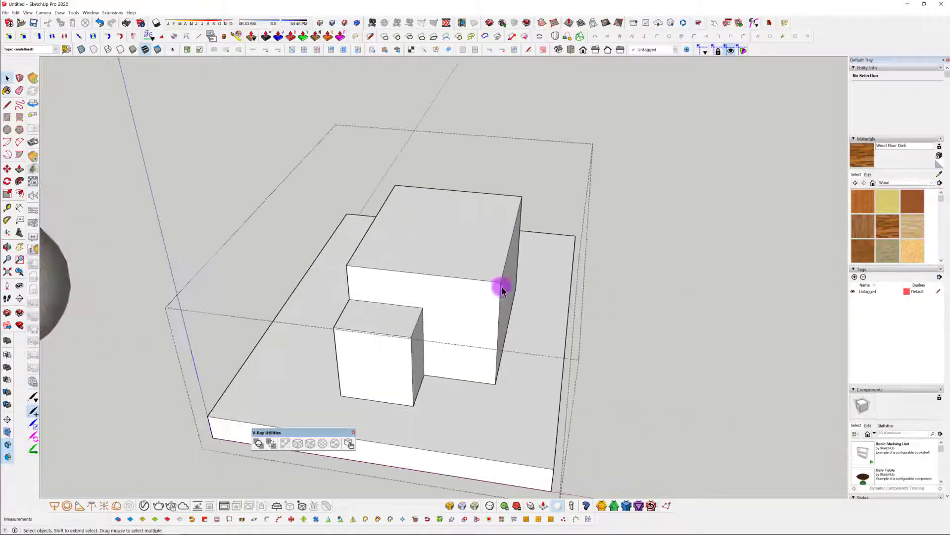
double_click(463, 291)
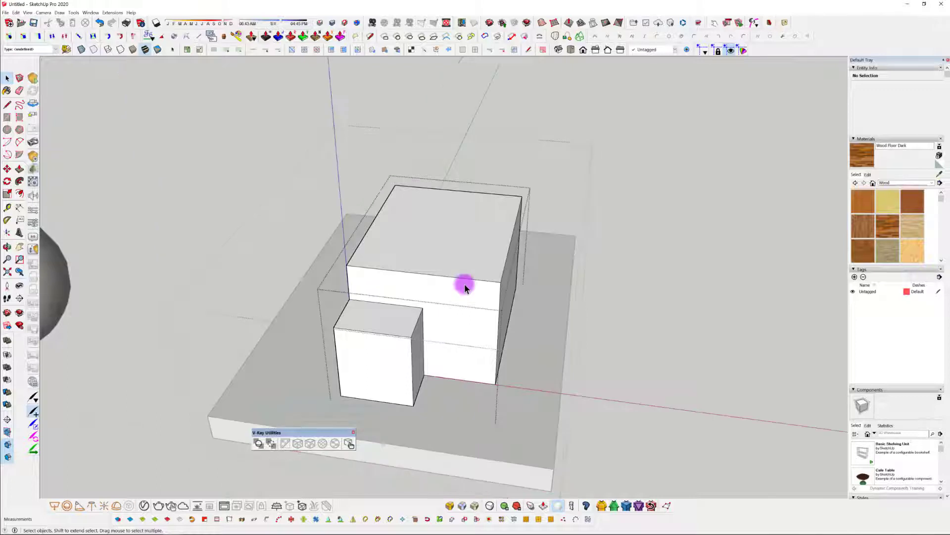
Paint the front and top faces of the large and the small box with Wood Floor Dark.
left_click(454, 302)
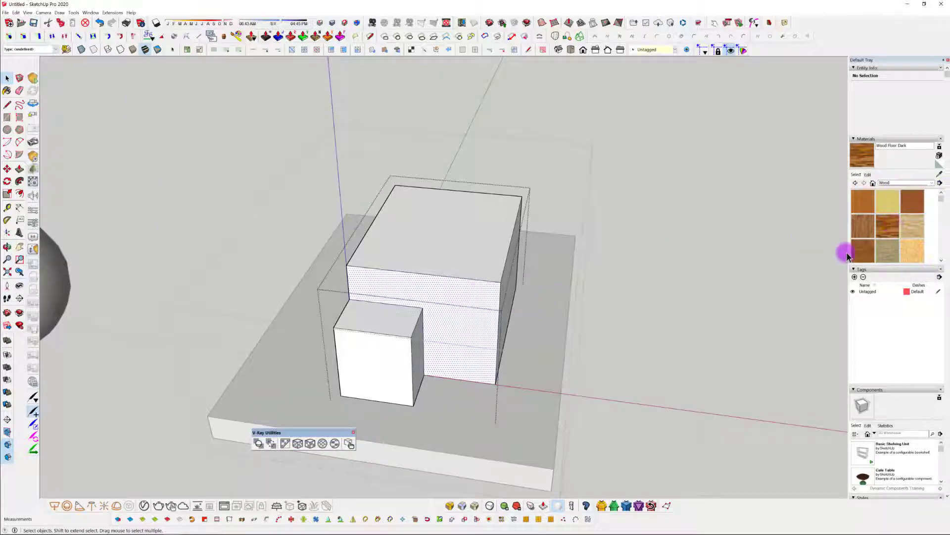
left_click(889, 221)
left_click(454, 303)
left_click(466, 256)
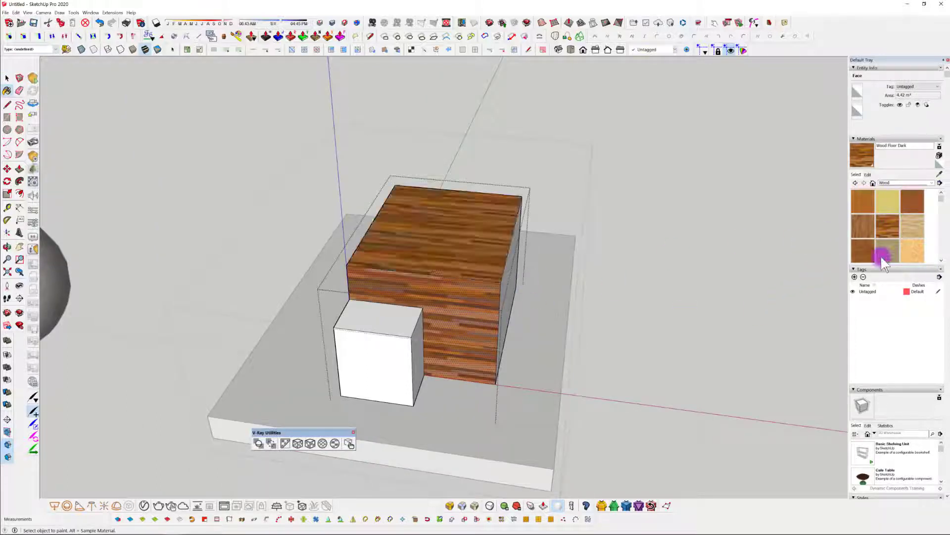
left_click(376, 322)
left_click(382, 360)
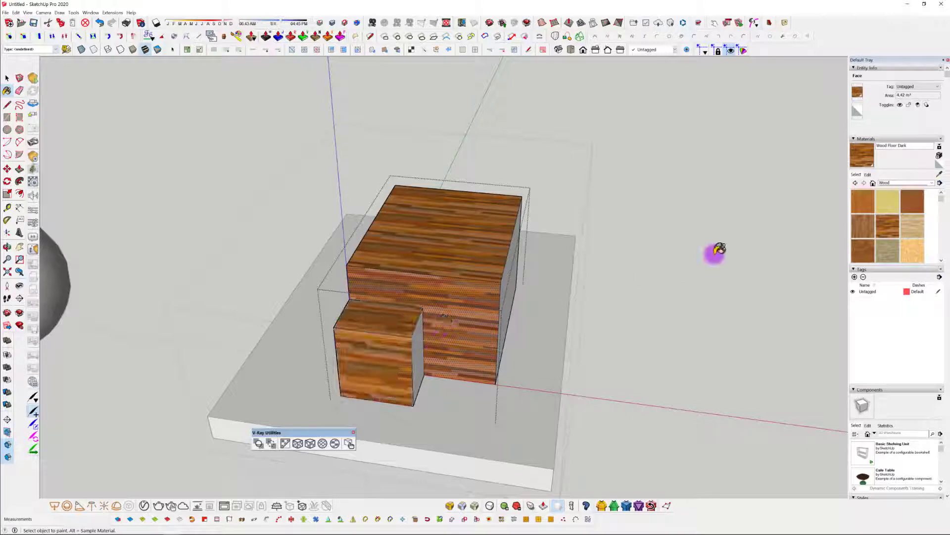
Paint the top, front and side faces of the small box with Wood Floor Light.
left_click(913, 227)
left_click(374, 308)
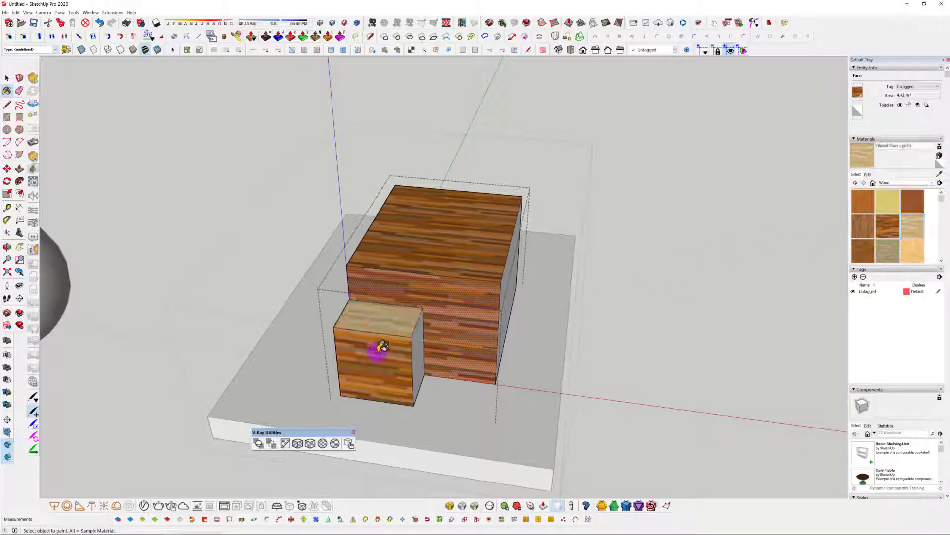
left_click(378, 346)
left_click(415, 346)
Switch the material library to the Tile collection and paint the large box's bare side face with the black-and-white herringbone tile.
middle_click_drag(571, 361, 806, 254)
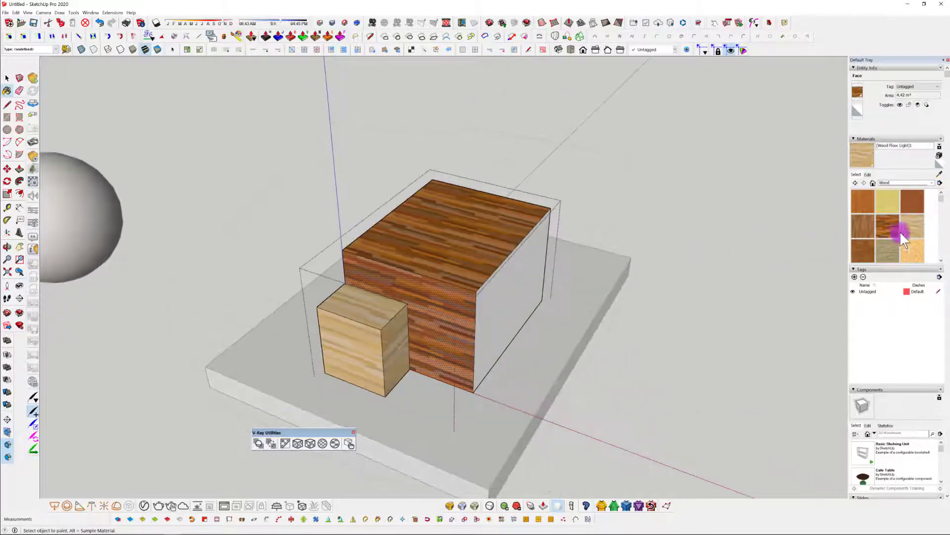
left_click(909, 183)
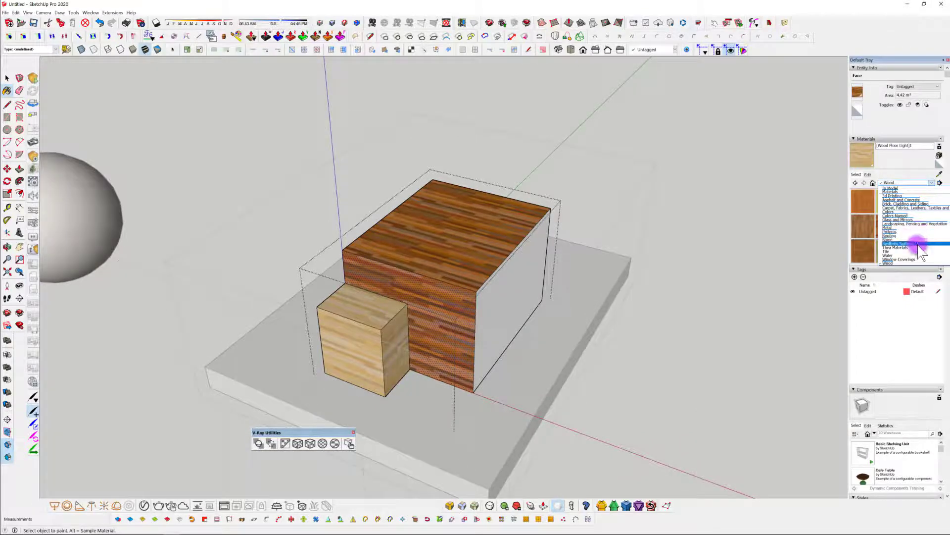
left_click(919, 253)
left_click(913, 250)
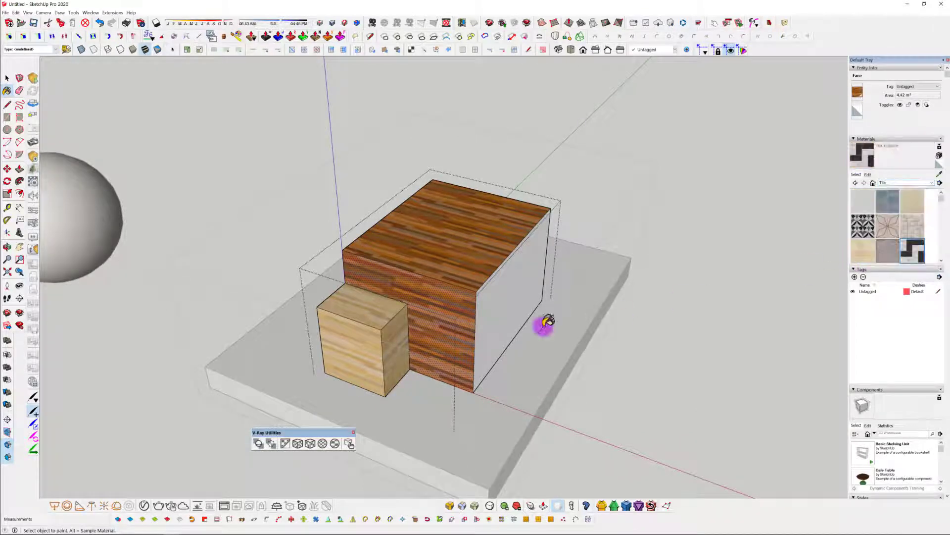
left_click(510, 305)
Paint the slab with Encaustic Tile Circular 01 and finish painting.
mouse_move(509, 304)
middle_mouse_down()
mouse_move(704, 316)
mouse_move(655, 361)
mouse_move(655, 322)
mouse_move(562, 357)
mouse_move(420, 274)
mouse_move(564, 342)
mouse_move(543, 331)
mouse_move(690, 289)
middle_mouse_up()
left_click(863, 227)
left_click(562, 382)
key("space")
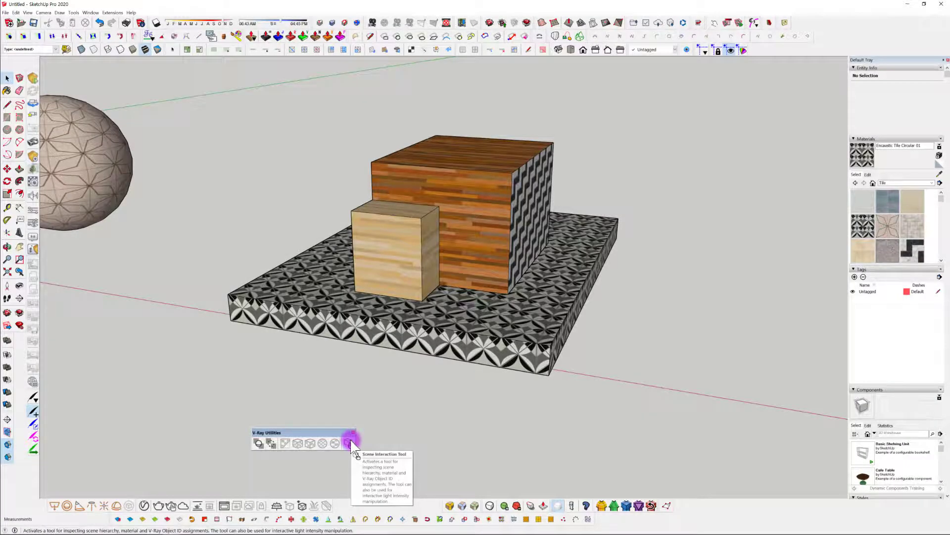
Try the Scene Interaction tool, select the slab group, and sample the large box's front-face material with the material eyedropper.
left_click(349, 442)
middle_click_drag(456, 339, 435, 317)
left_click(436, 268)
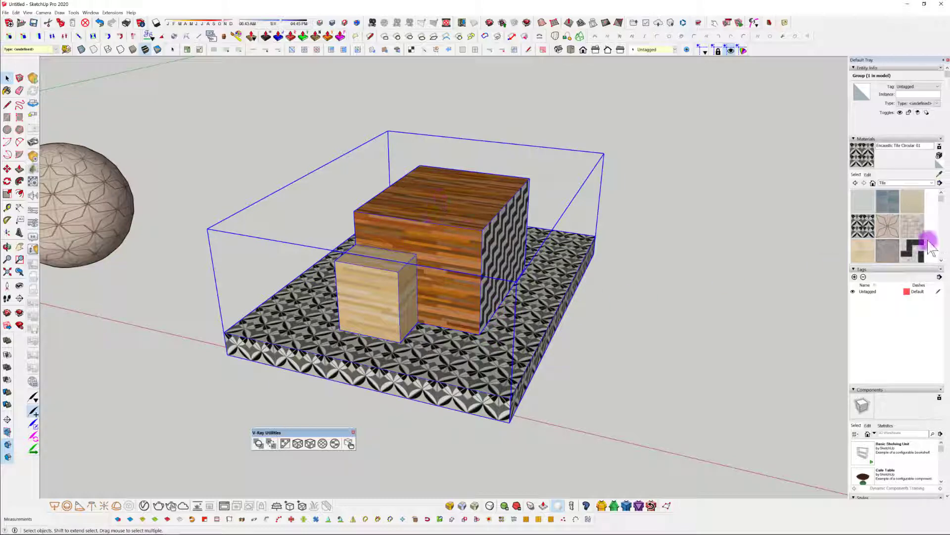
left_click(934, 177)
left_click(449, 251)
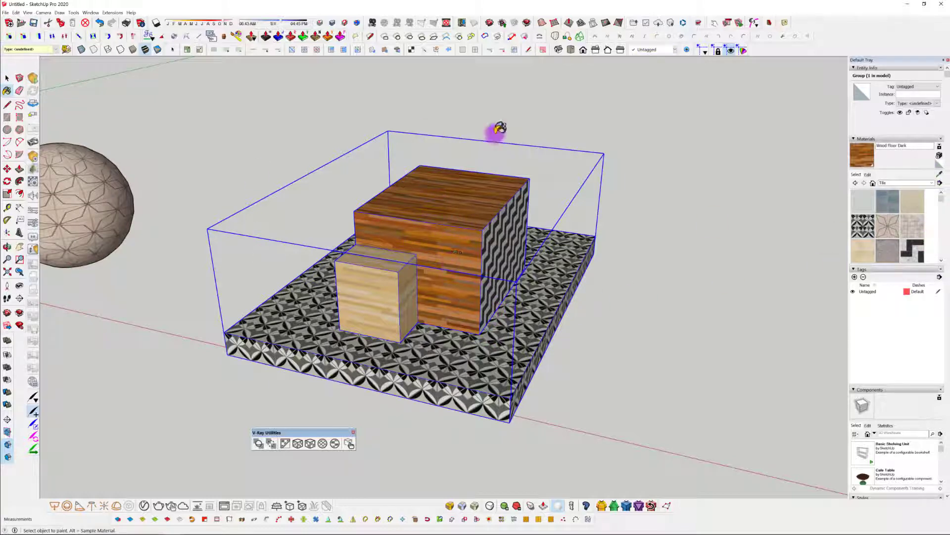
Open the V-Ray Asset Editor and use the Scene Interaction tool to pick the materials of the large box, small box and slab.
left_click(144, 505)
middle_click_drag(540, 211, 377, 312)
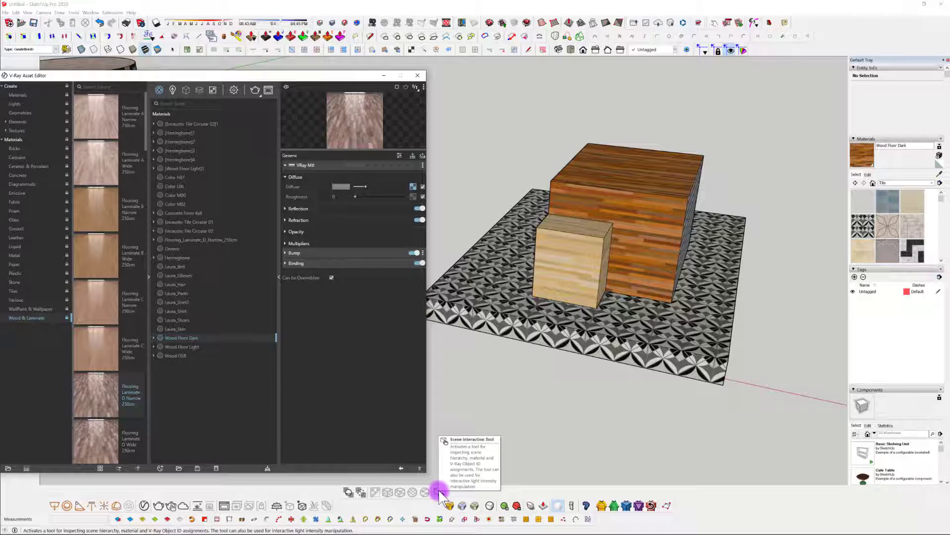
left_click(438, 491)
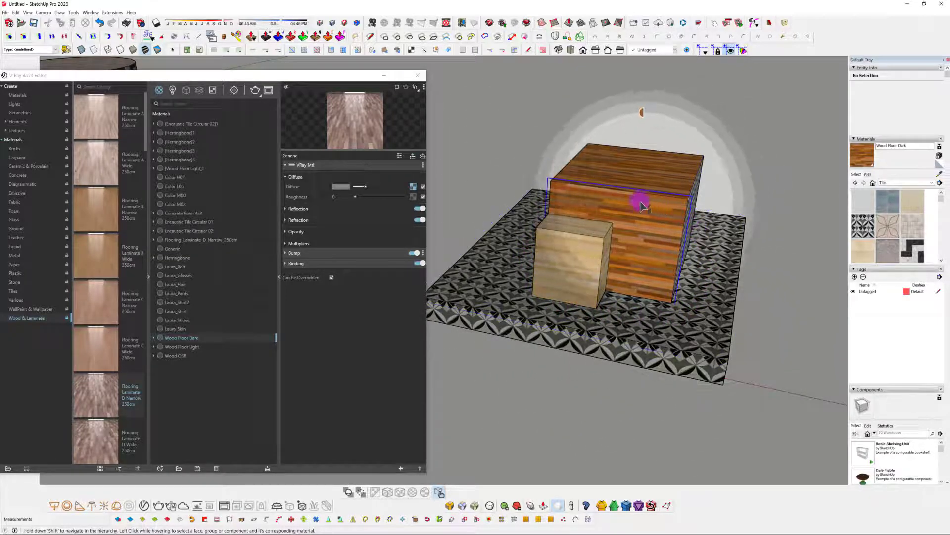
left_click(633, 228)
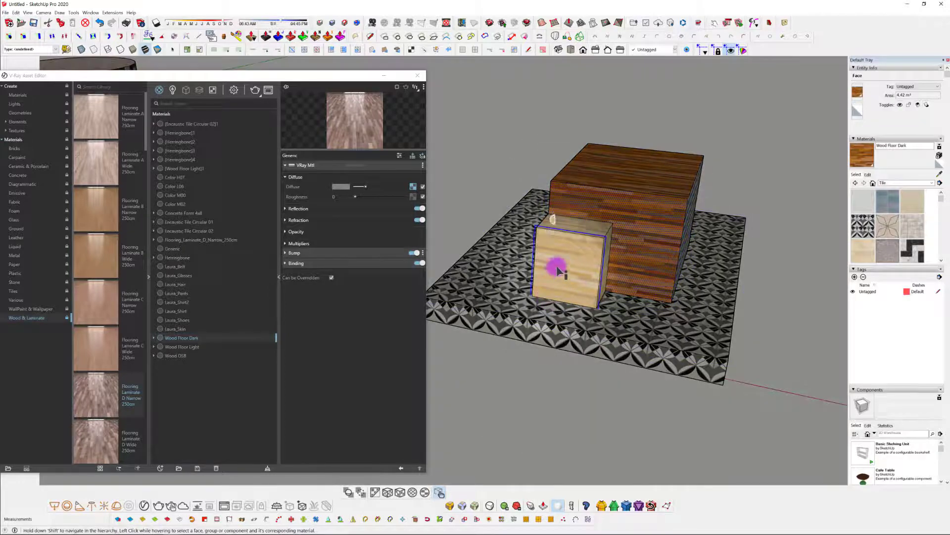
left_click(558, 269)
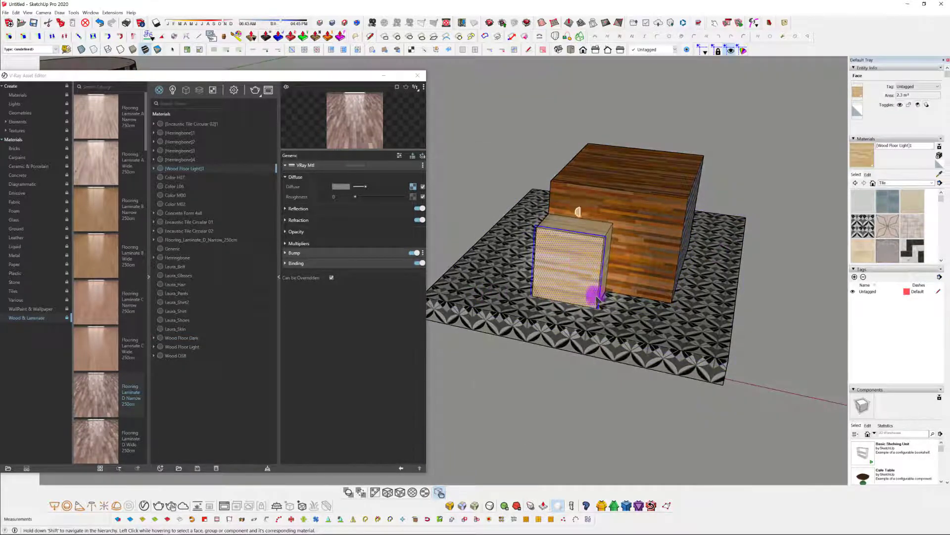
left_click(605, 322)
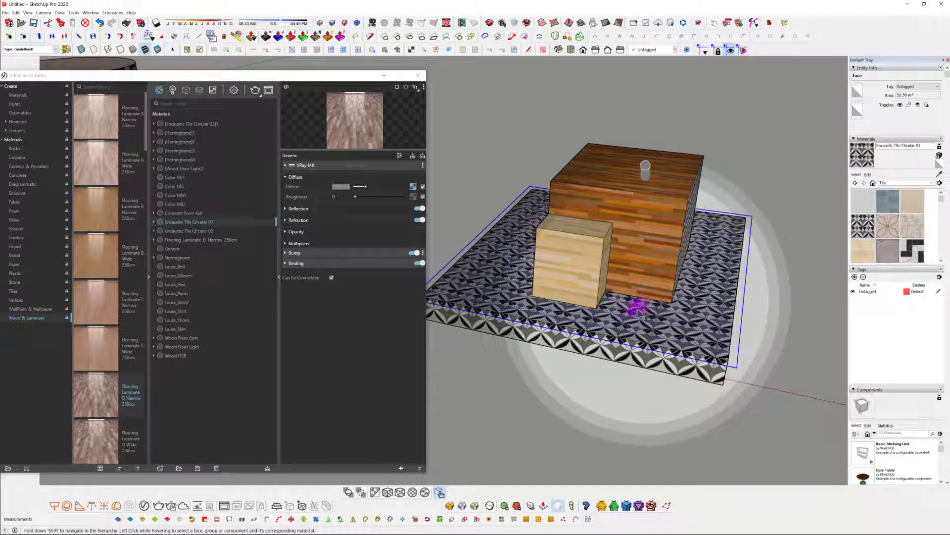
left_click(580, 242)
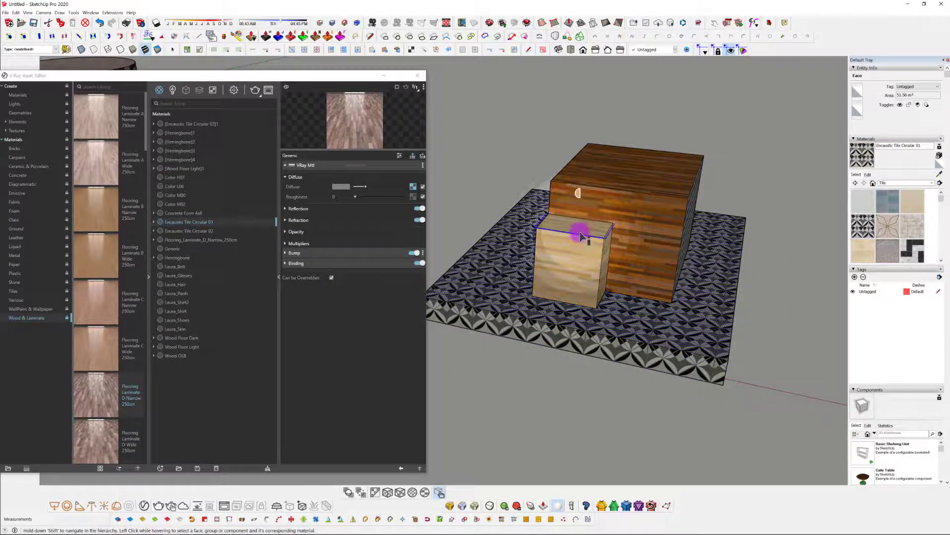
left_click(580, 240)
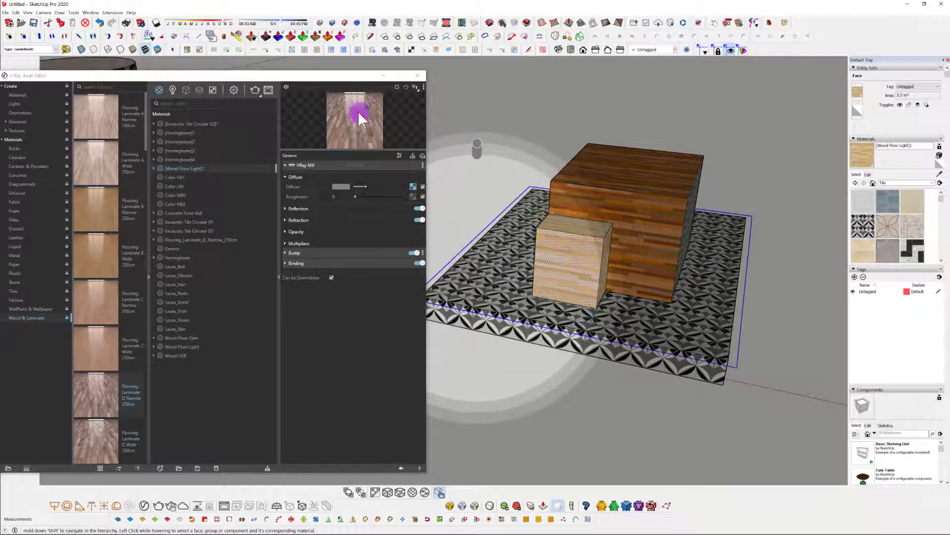
Collapse and re-expand the material library pane of the Asset Editor, and shift the editor window slightly towards the model.
left_click(148, 275)
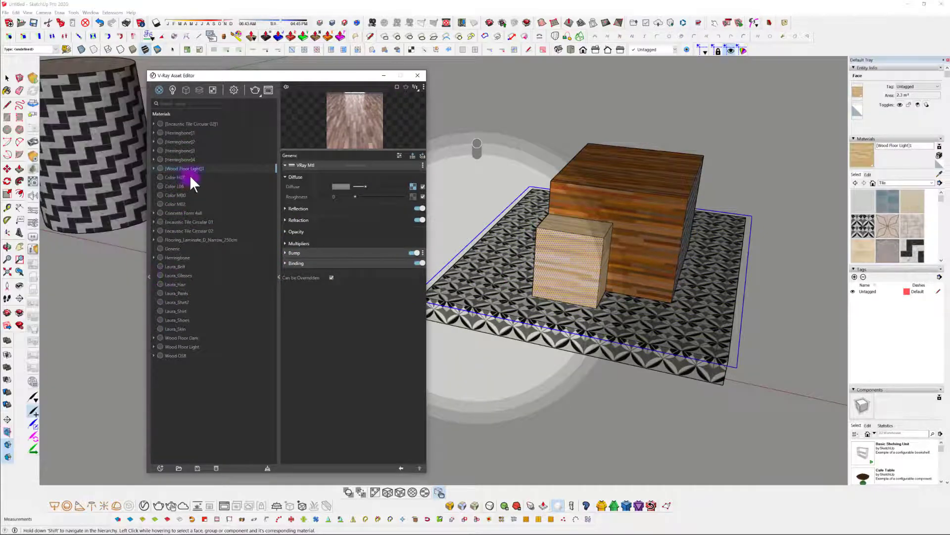
left_click(148, 275)
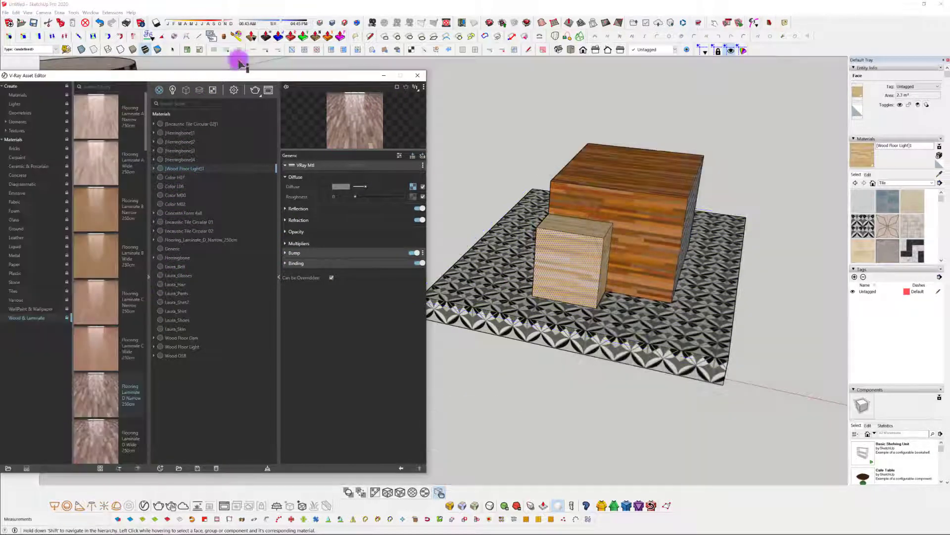
left_click_drag(254, 75, 281, 76)
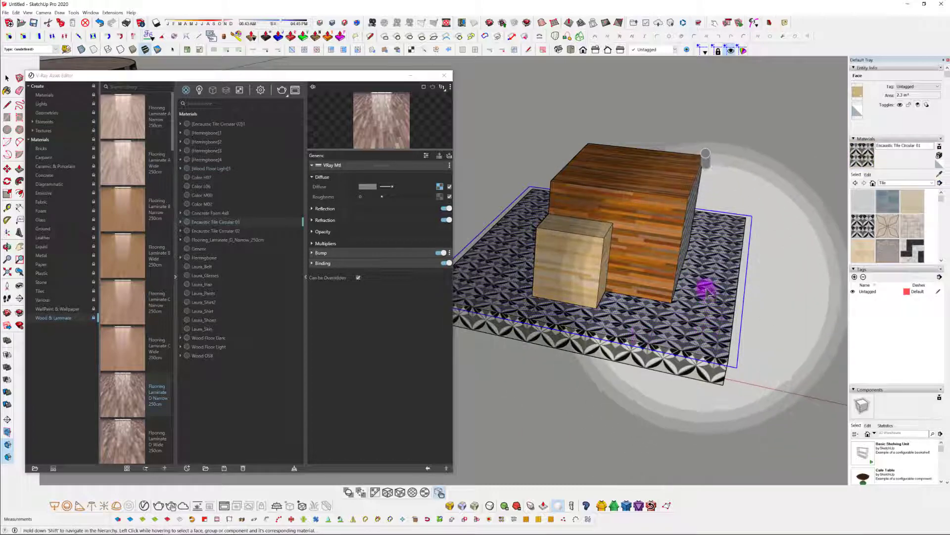
Pick the slab, small-box and large-box faces with the Scene Interaction tool, and select the whole slab group through the hierarchy.
left_click(668, 364)
left_click(569, 271)
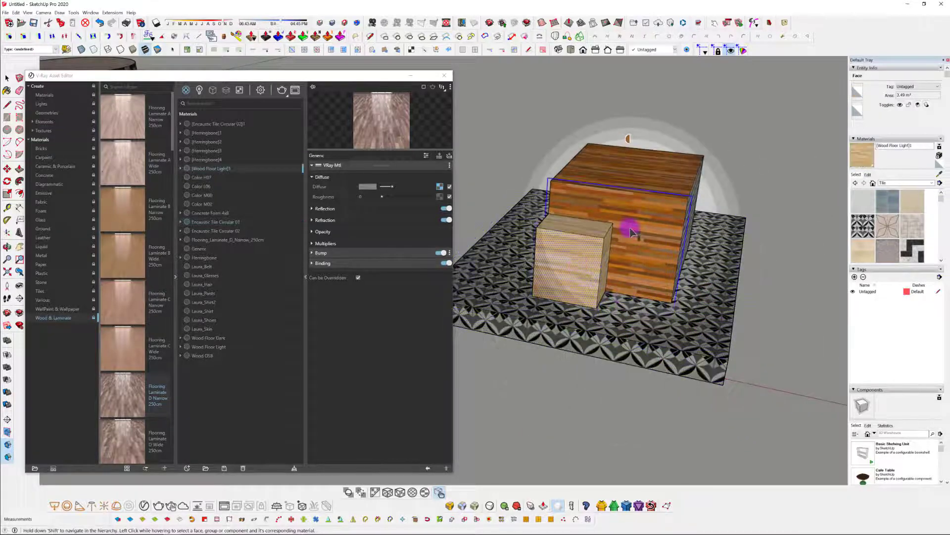
left_click(658, 236)
left_click(827, 206)
left_click(631, 241)
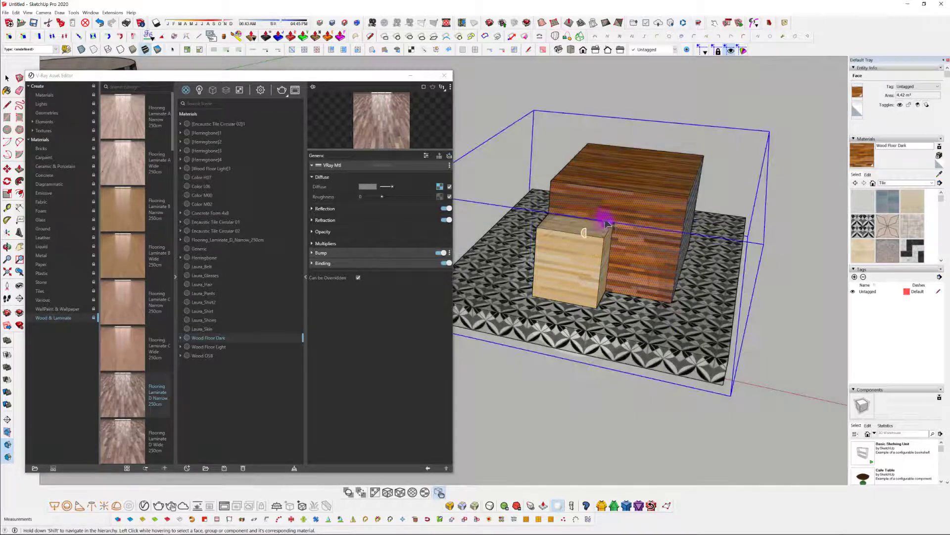
left_click(638, 243)
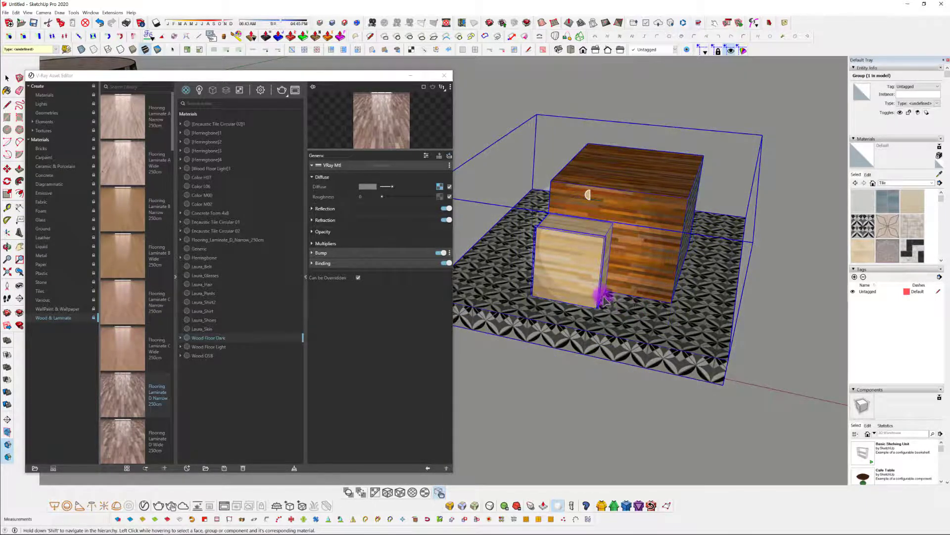
Identify the materials of the small box, the large box and the slab with the Scene Interaction tool.
left_click(600, 293)
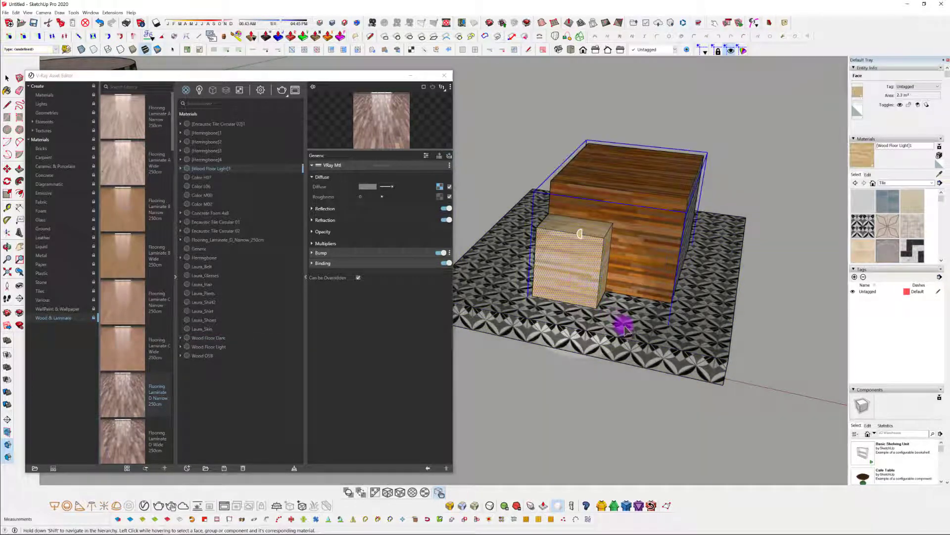
left_click(628, 250)
left_click(718, 302)
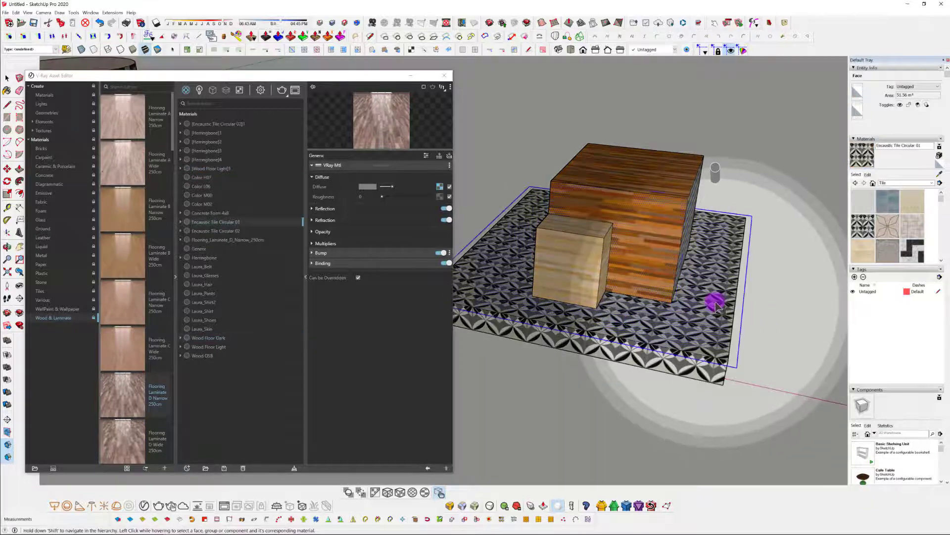
Pick the large box's top face and move up the hierarchy to select the nested group of the two boxes.
left_click(651, 203)
left_click(626, 209)
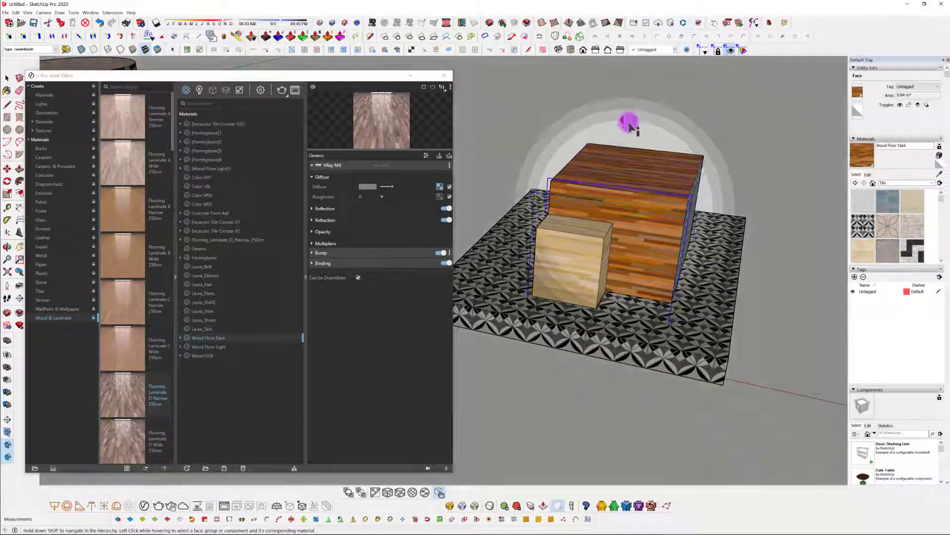
left_click(634, 117, "shift")
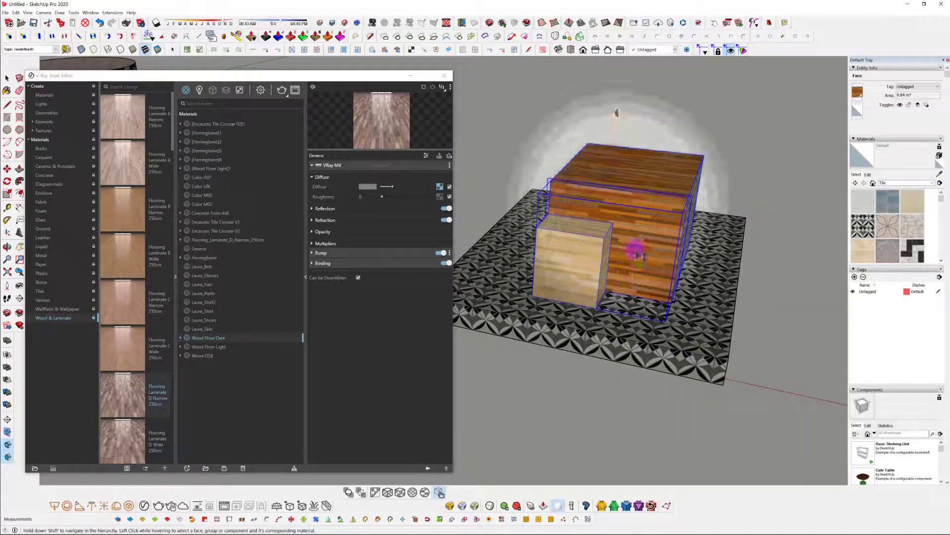
left_click(595, 237)
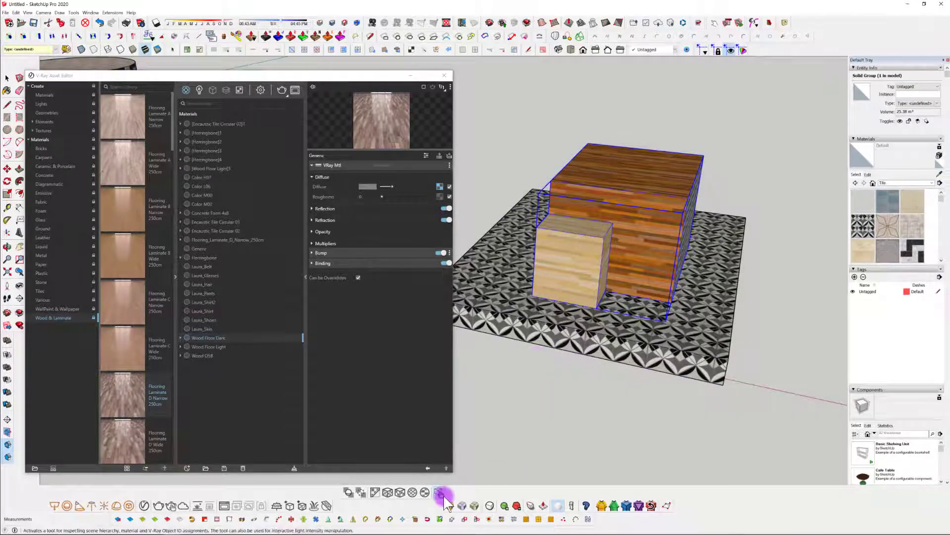
Restart the Scene Interaction tool, pick the small box's face material, and leave the tool with nothing selected.
left_click(439, 493)
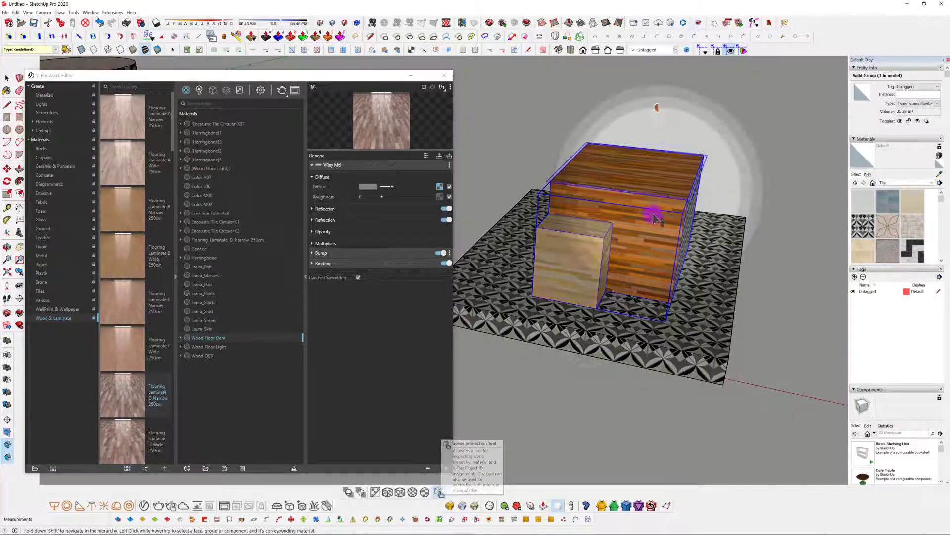
left_click(607, 235)
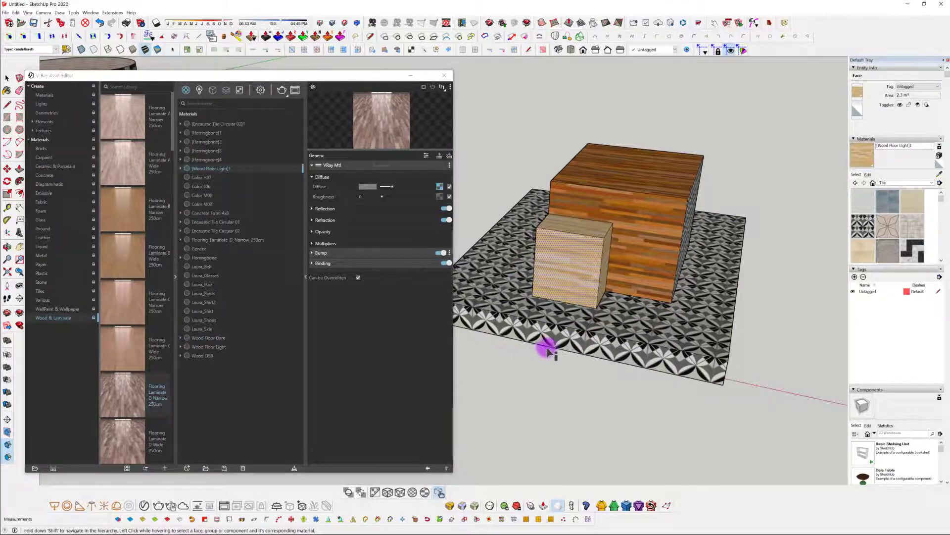
key("space")
left_click(539, 436)
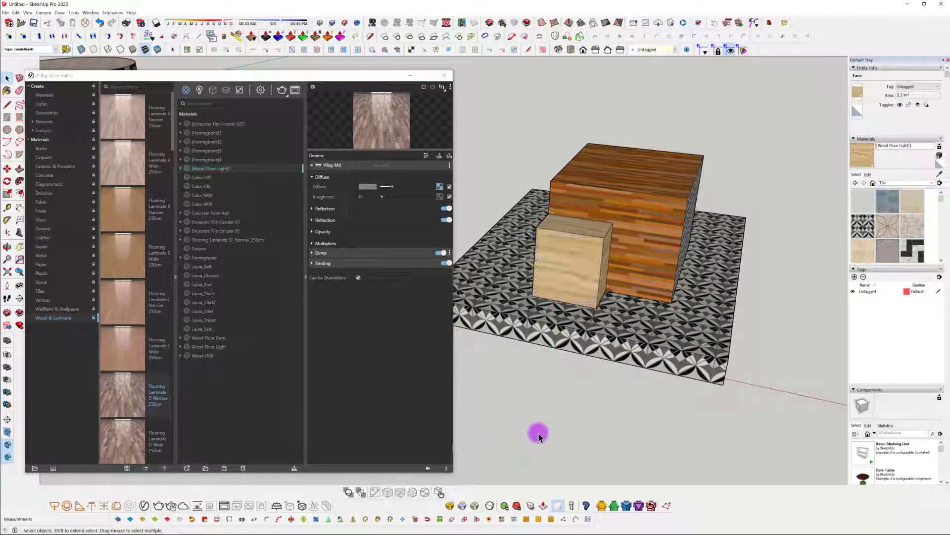
Select Encaustic Tile Circular 01 in the Asset Editor's material list and close the editor.
middle_click_drag(471, 387, 557, 382)
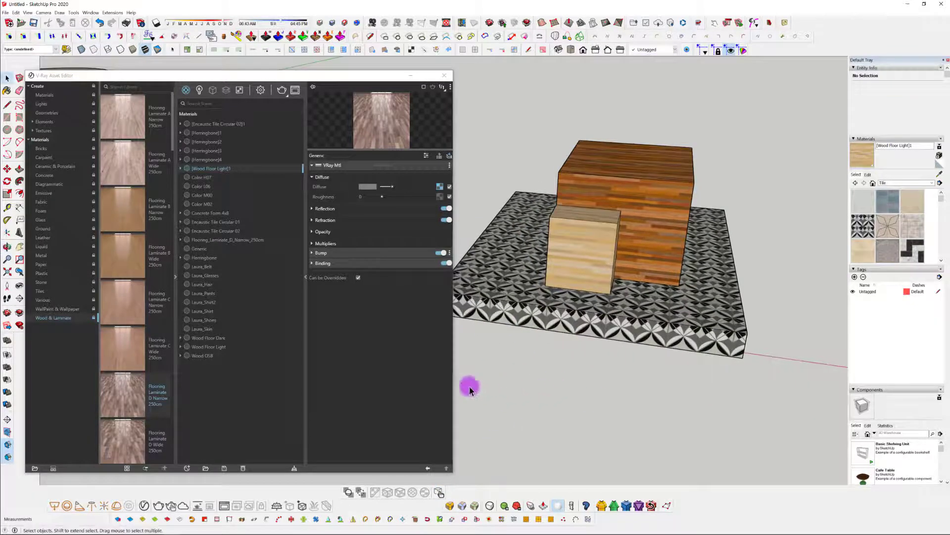
left_click(222, 221)
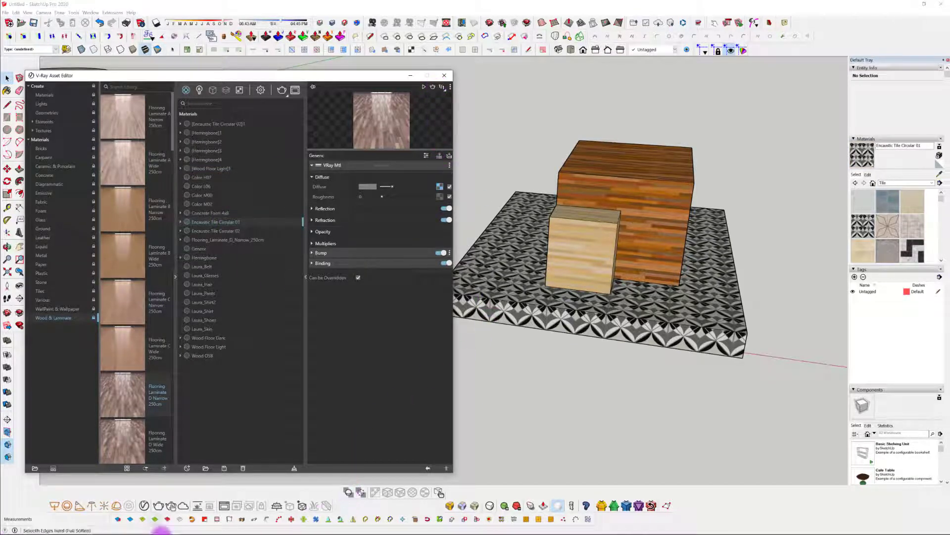
mouse_move(161, 532)
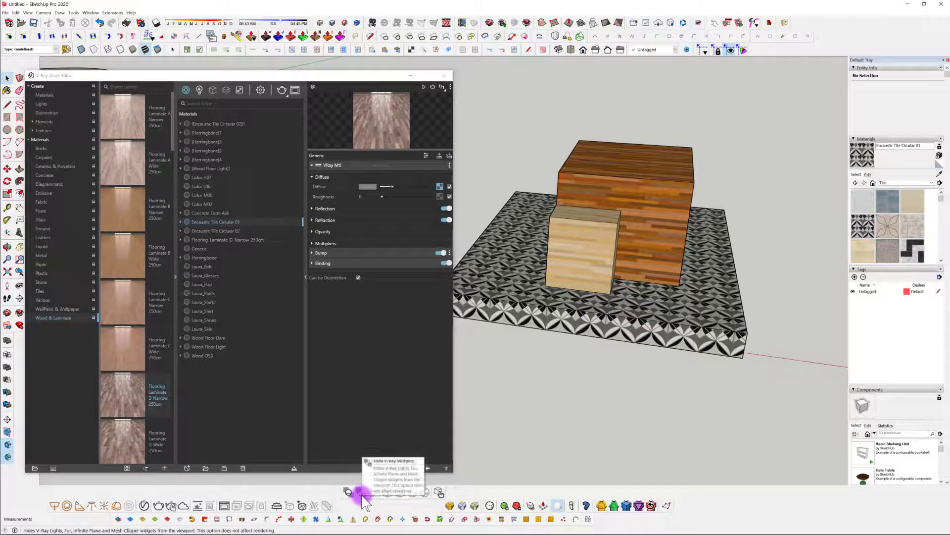
left_click(444, 75)
Place a V-Ray omni light between the cylinder and the sphere and open the Asset Editor.
mouse_move(278, 374)
middle_mouse_down()
mouse_move(424, 378)
mouse_move(435, 324)
mouse_move(541, 272)
mouse_move(685, 272)
mouse_move(433, 208)
mouse_move(427, 287)
mouse_move(418, 279)
mouse_move(462, 280)
mouse_move(426, 304)
mouse_move(444, 312)
middle_mouse_up()
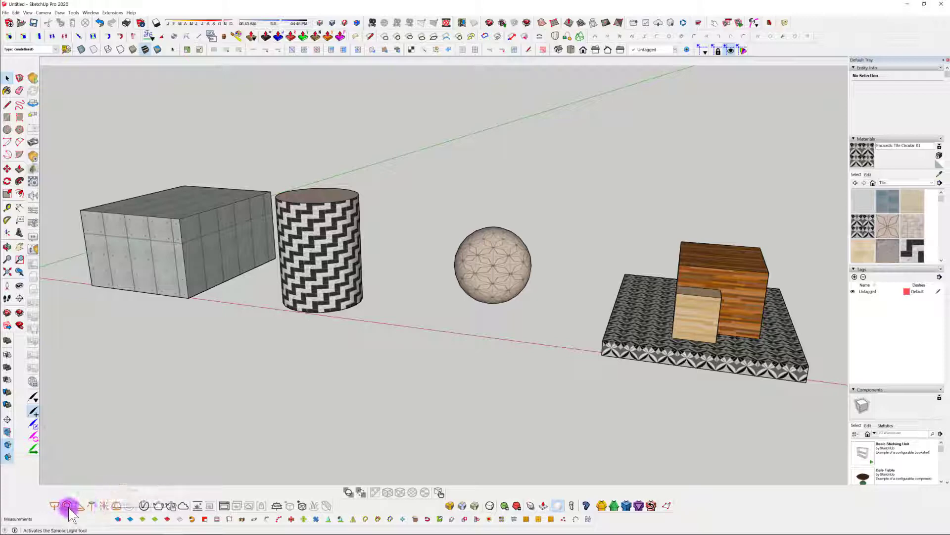
left_click(103, 507)
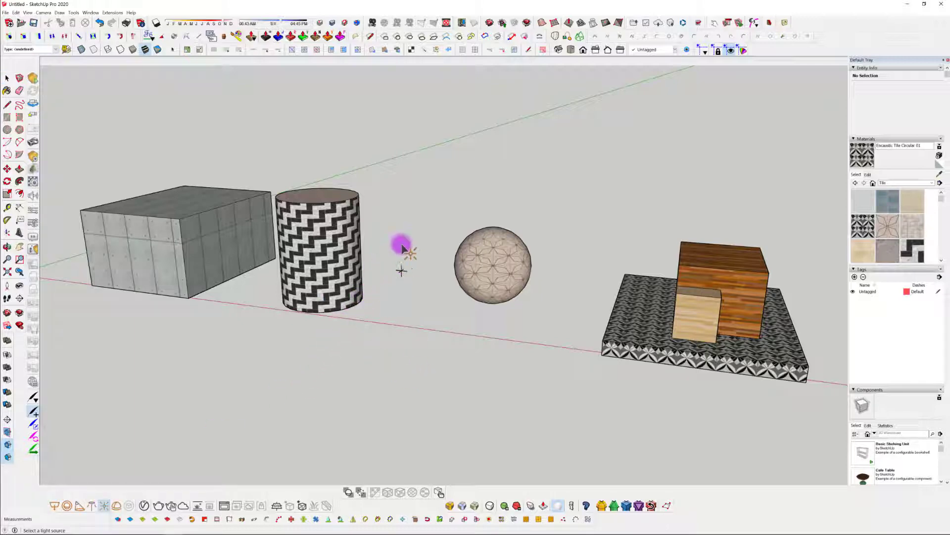
scroll(396, 269, "up", 5)
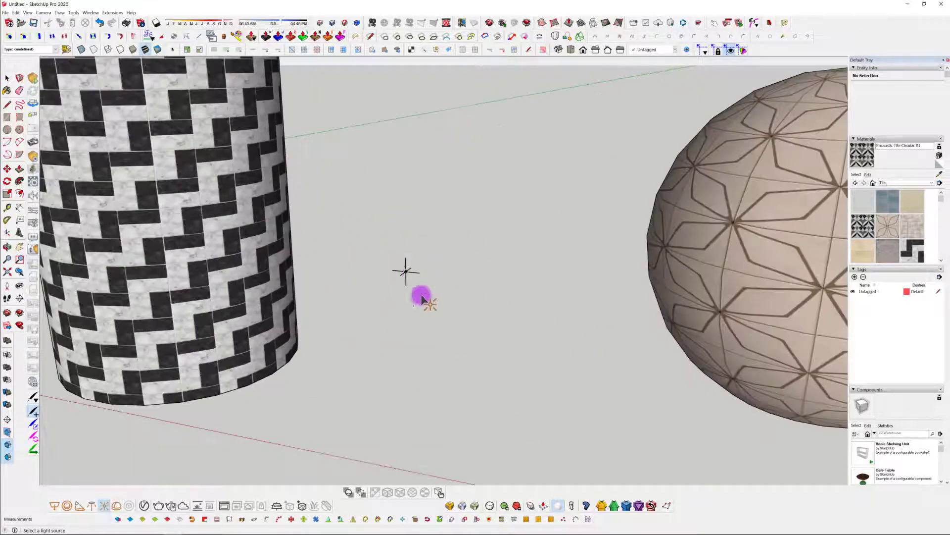
left_click(144, 505)
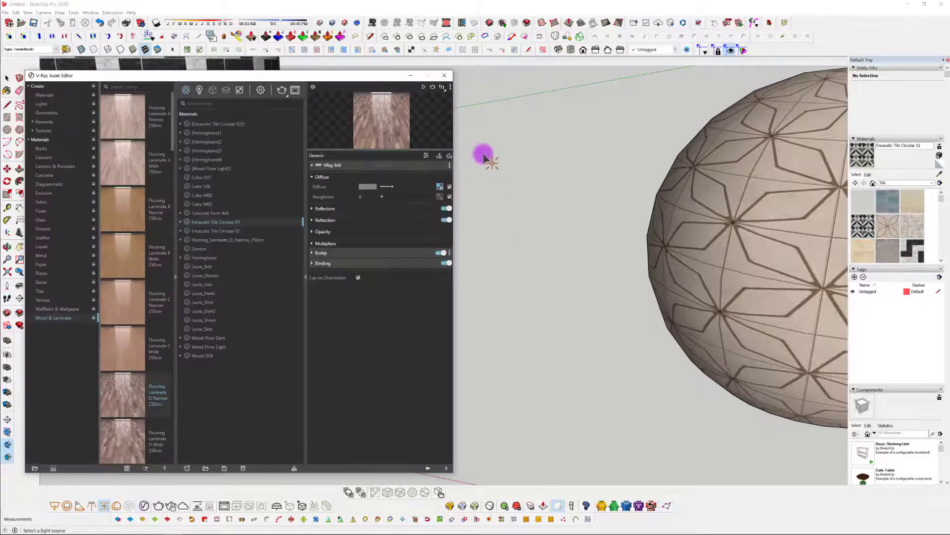
Render the scene with the omni light and close the frame buffer and the Asset Editor.
left_click(282, 90)
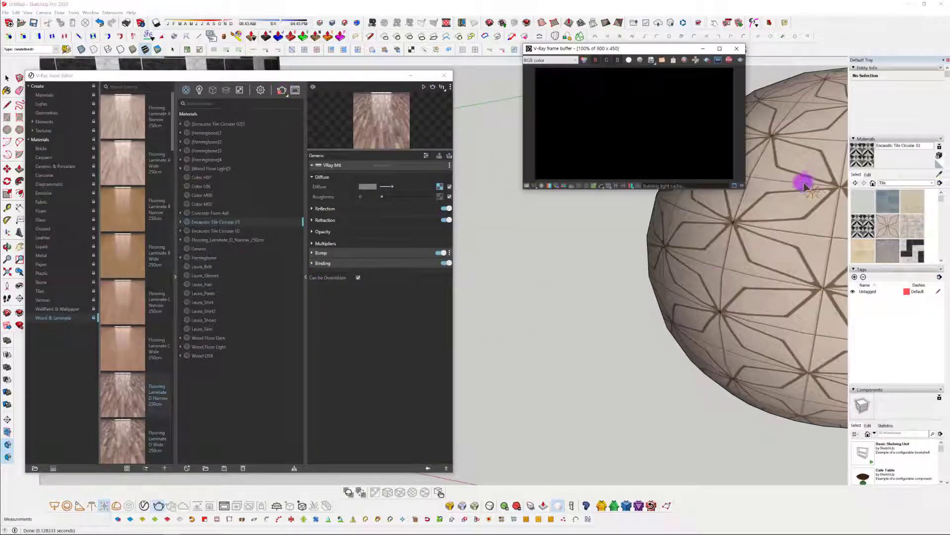
left_click(736, 48)
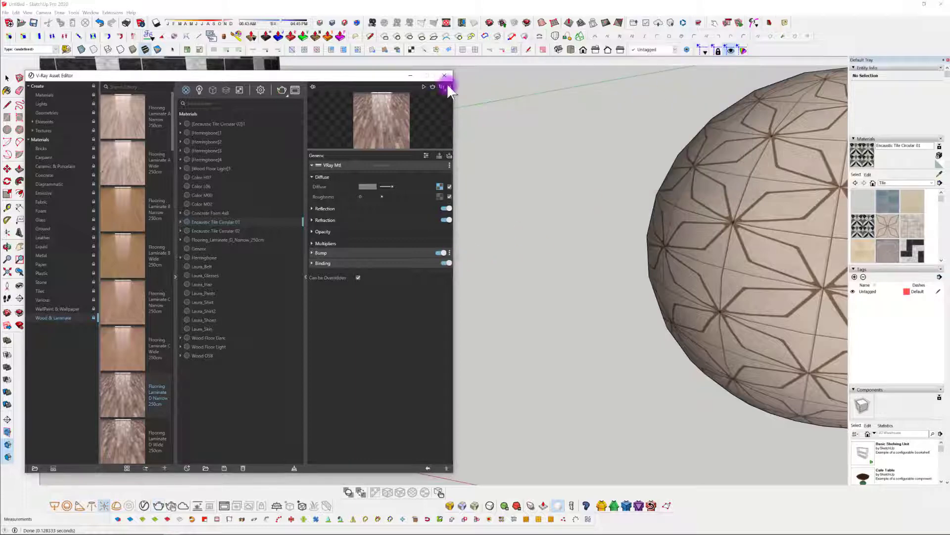
left_click(418, 78)
Place a V-Ray rectangle light facing upward on the ground between the cylinder and the sphere.
left_click(54, 505)
left_click(411, 353)
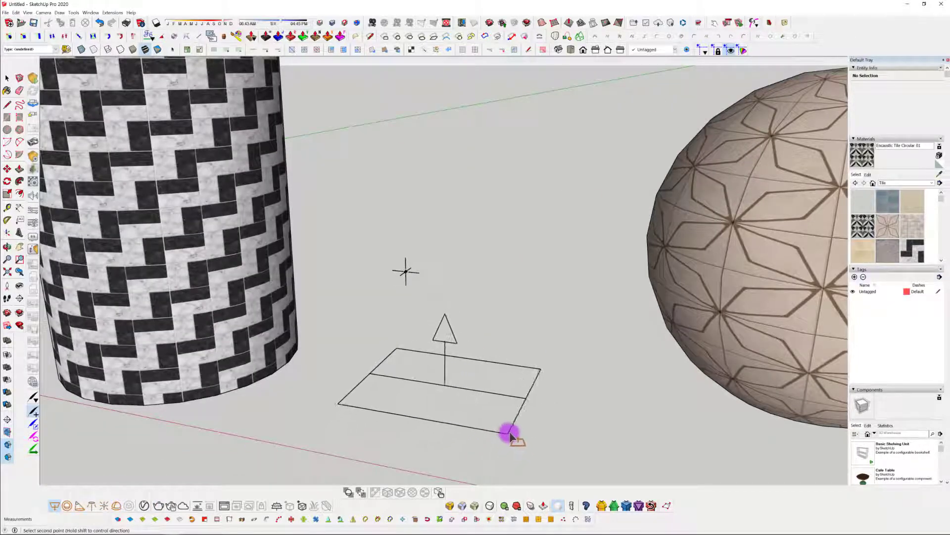
left_click(534, 448)
scroll(497, 426, "down", 5)
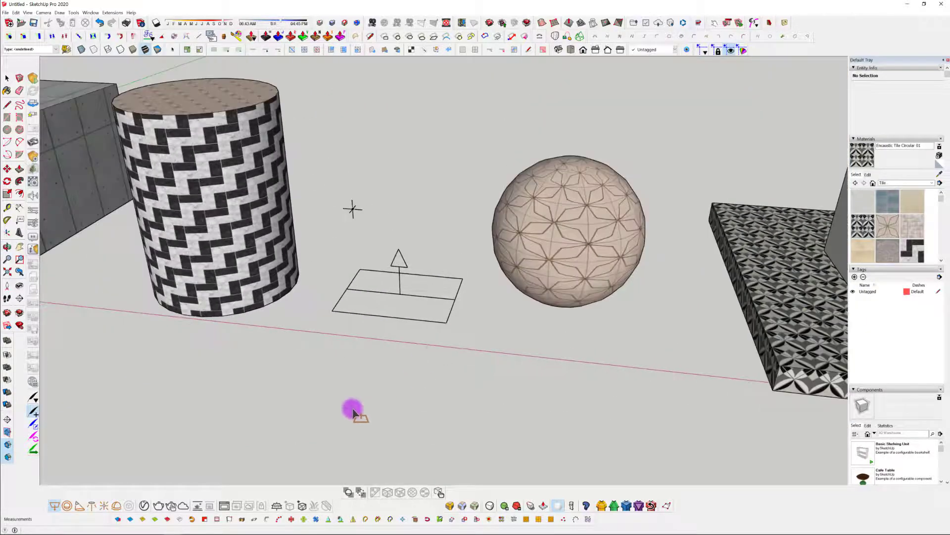
Place a V-Ray sphere light on the ground in front of the rectangle light.
left_click(67, 506)
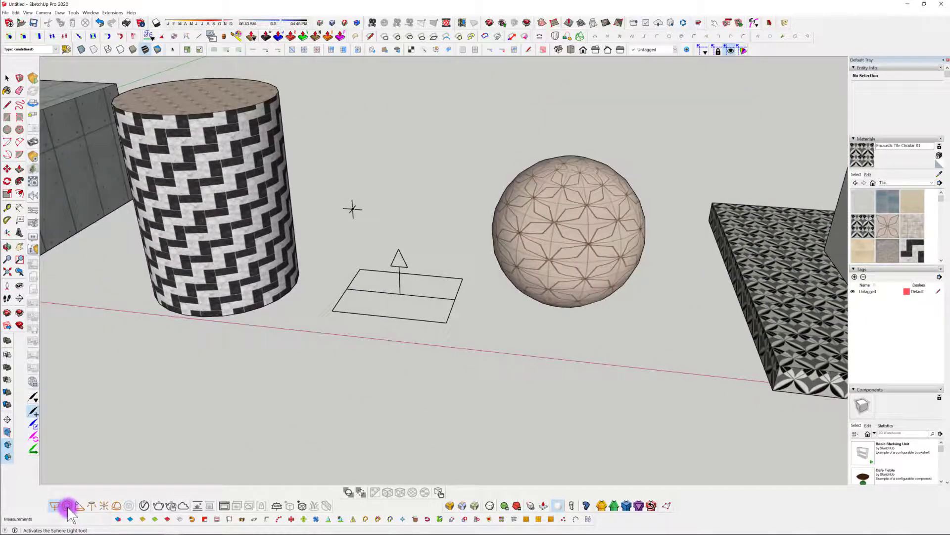
left_click(452, 356)
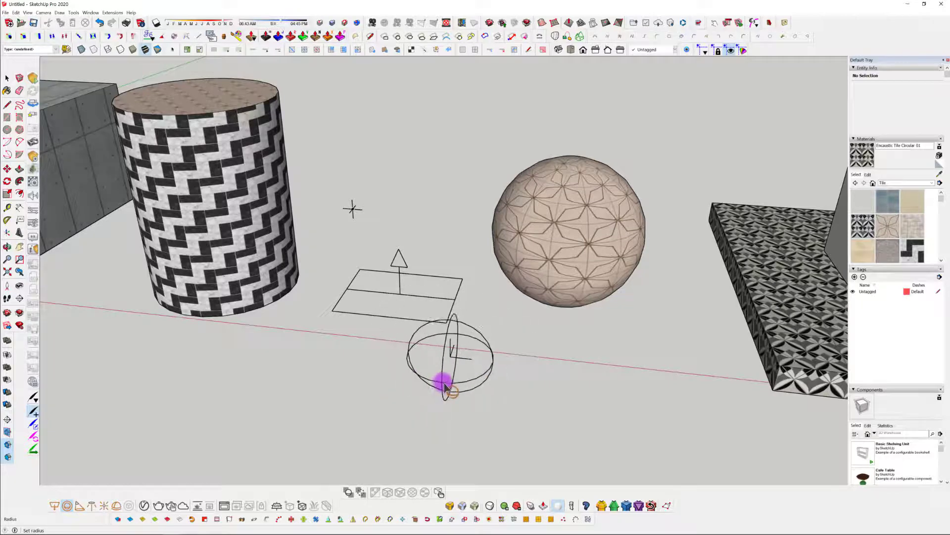
left_click(474, 377)
Show the light list in the Asset Editor, collapse its material library, and move the editor clear of the placed lights.
left_click(143, 505)
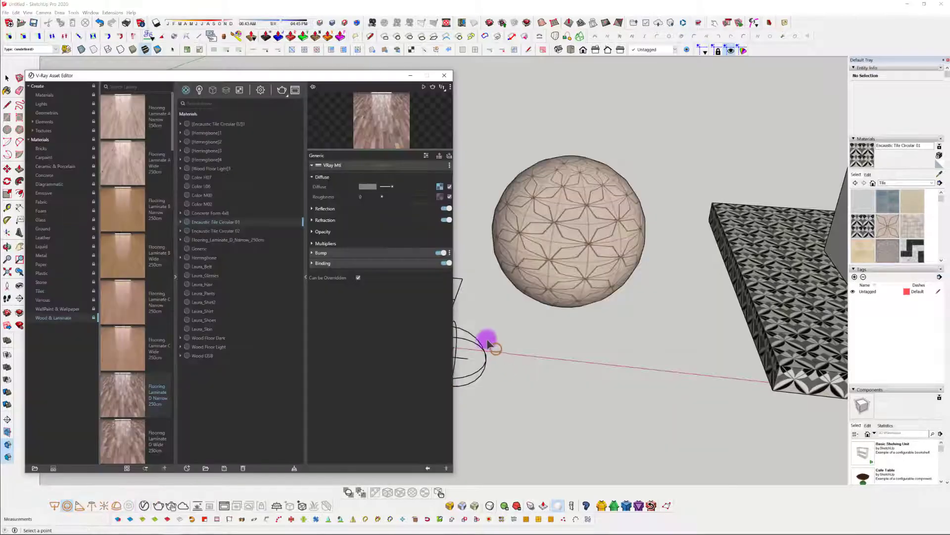
left_click(199, 90)
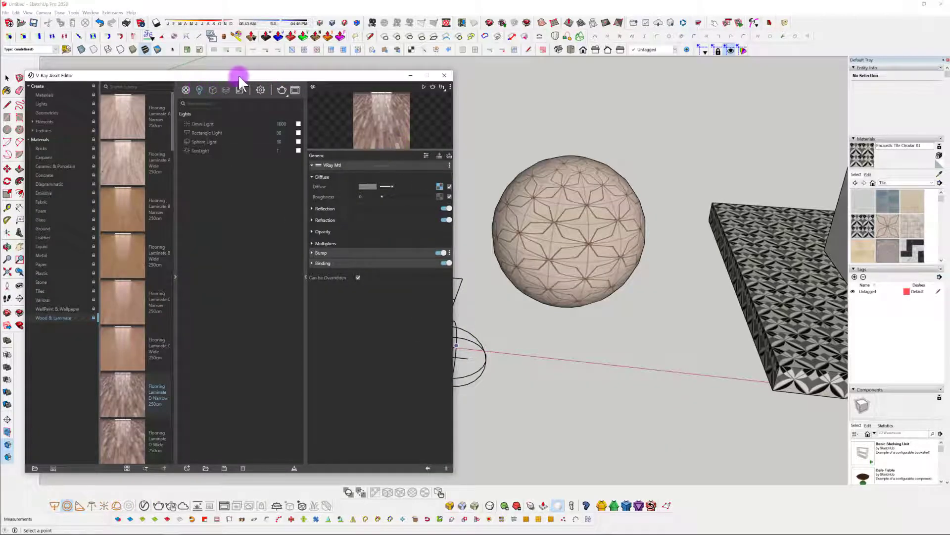
left_click_drag(238, 75, 223, 36)
left_click(159, 237)
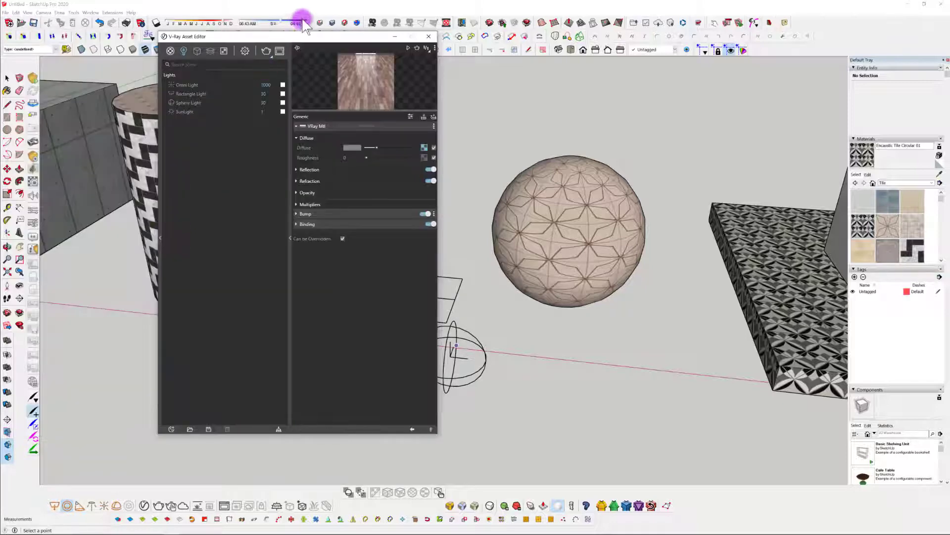
left_click_drag(317, 37, 206, 43)
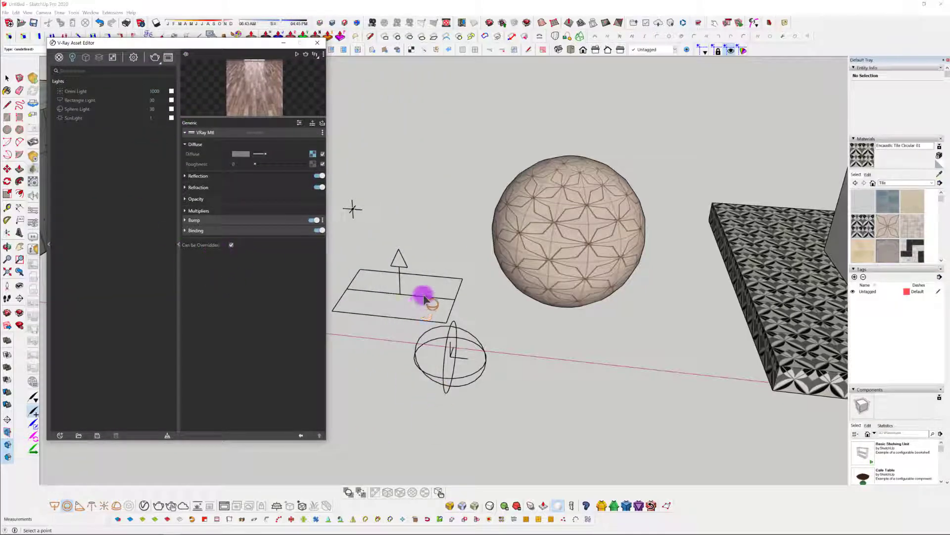
Select the rectangle light, make it invisible in its options, render the scene, and close the frame buffer.
left_click(429, 237)
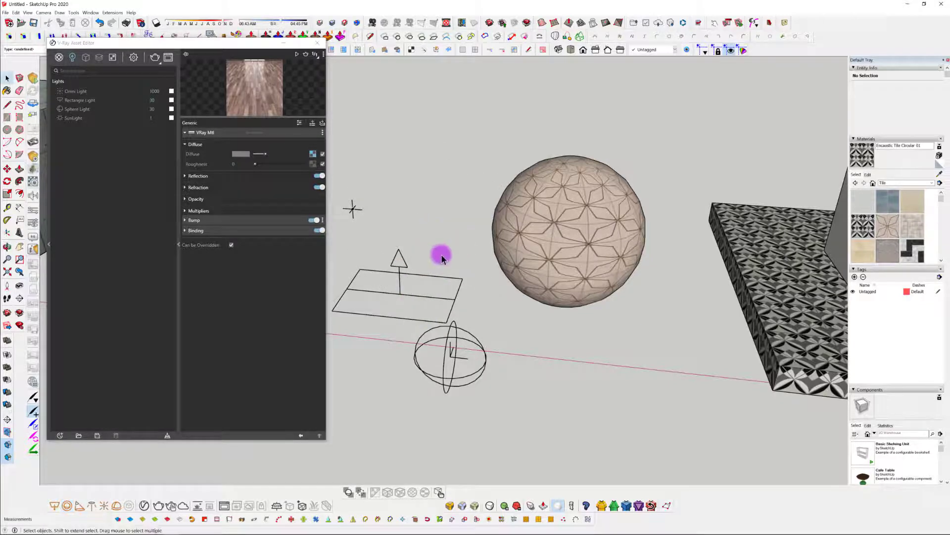
left_click(404, 263)
left_click(211, 232)
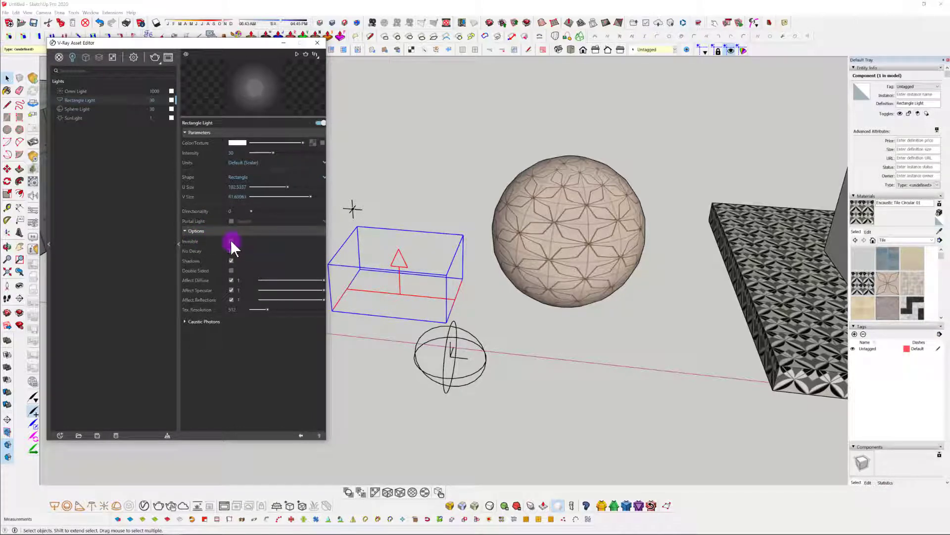
left_click(231, 242)
left_click(154, 58)
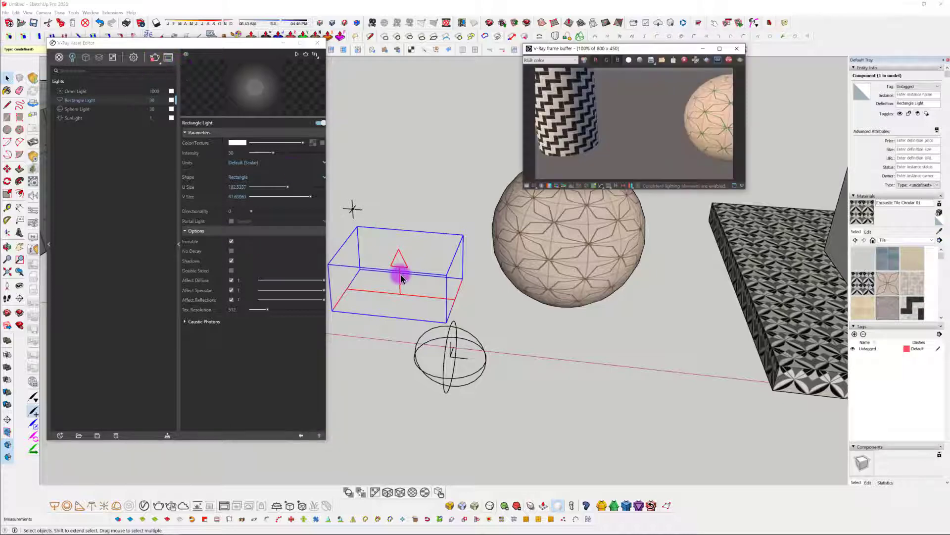
left_click(736, 48)
Select the sphere light, make it invisible in its options, render the scene, and close the frame buffer.
left_click(468, 335)
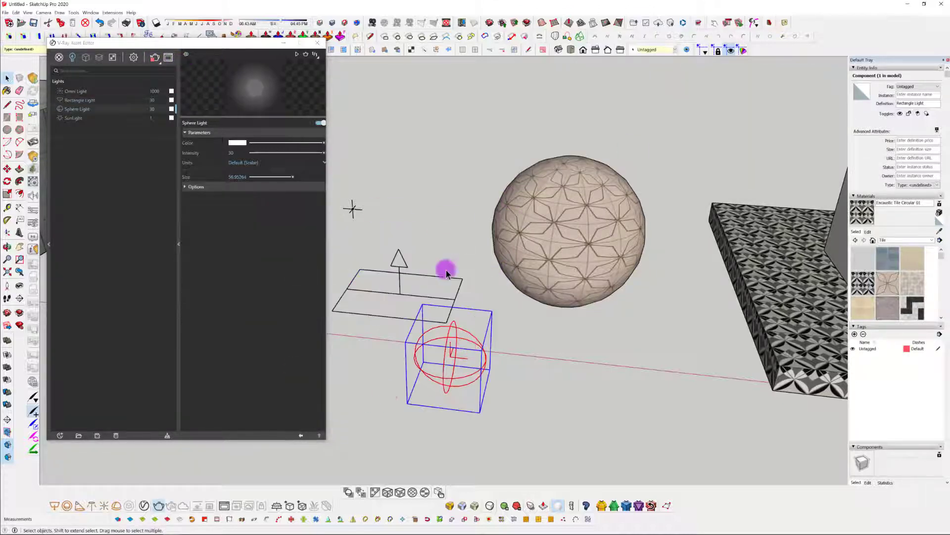
left_click(250, 186)
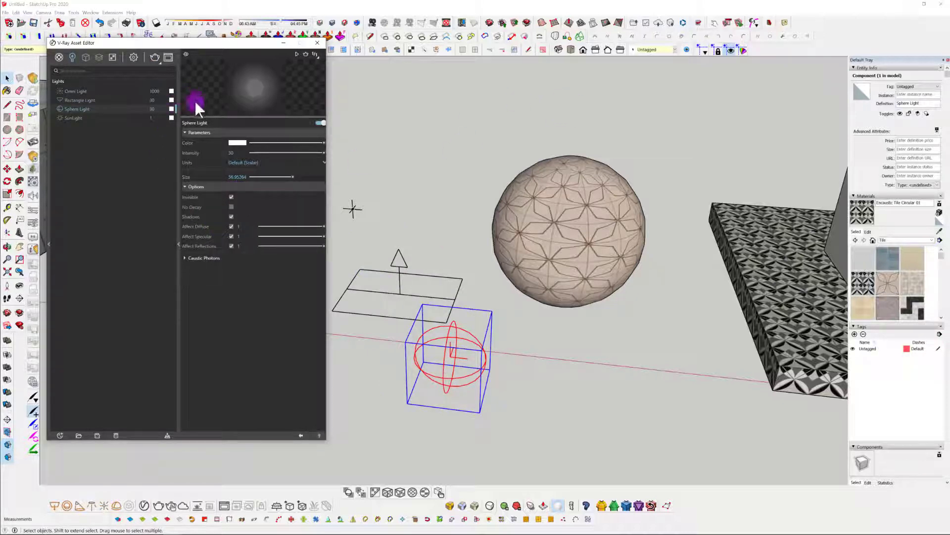
left_click(155, 57)
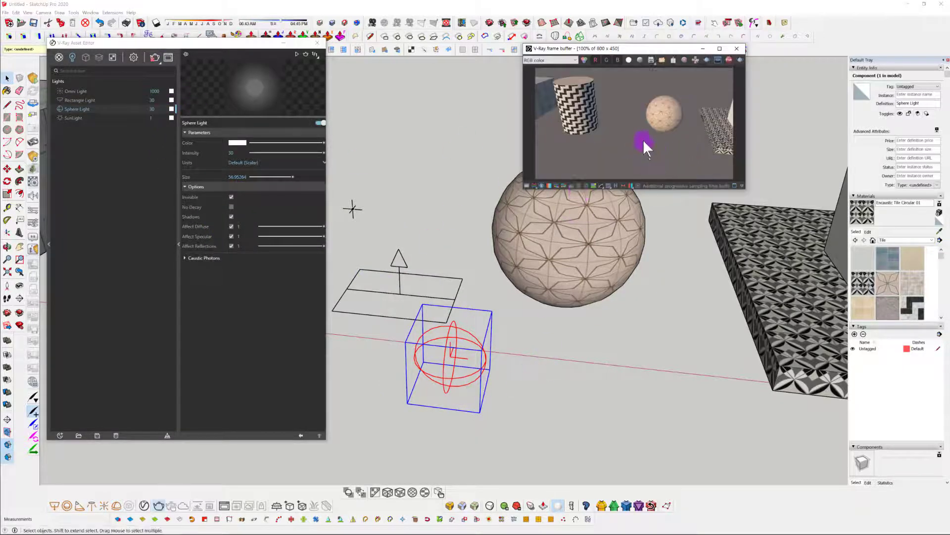
left_click(736, 48)
Examine the wireframe widgets of the placed lights from several angles and select the omni light.
middle_click_drag(431, 378, 376, 478)
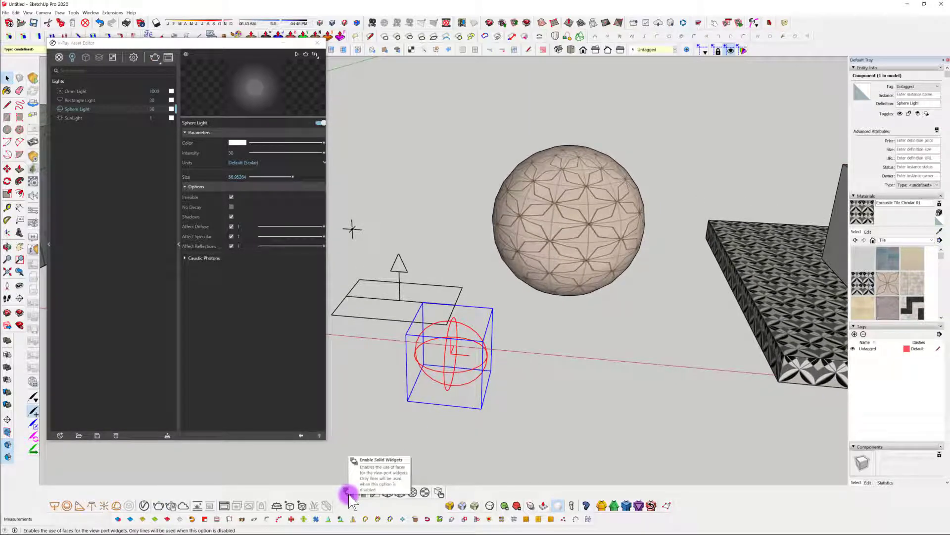
scroll(504, 359, "up", 5)
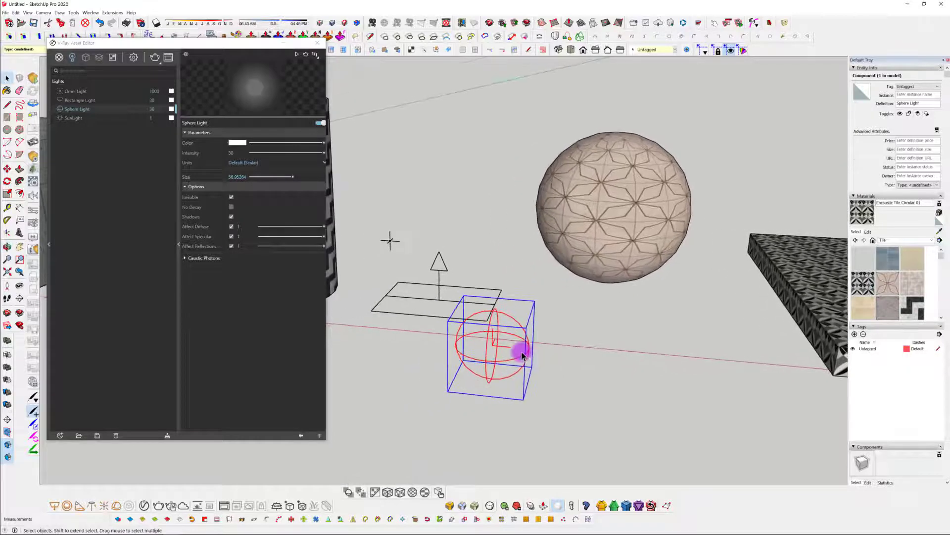
scroll(394, 239, "down", 1)
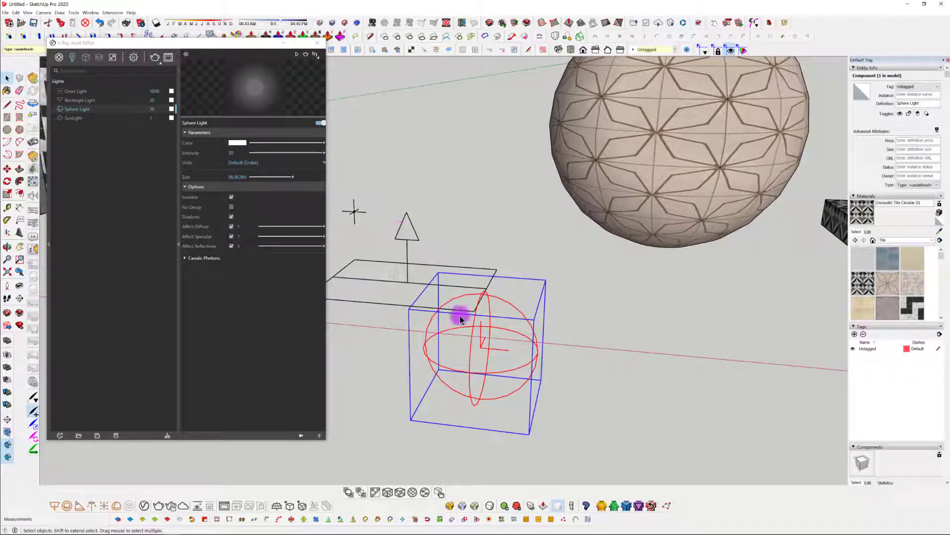
middle_click_drag(509, 299, 492, 352)
left_click(539, 350)
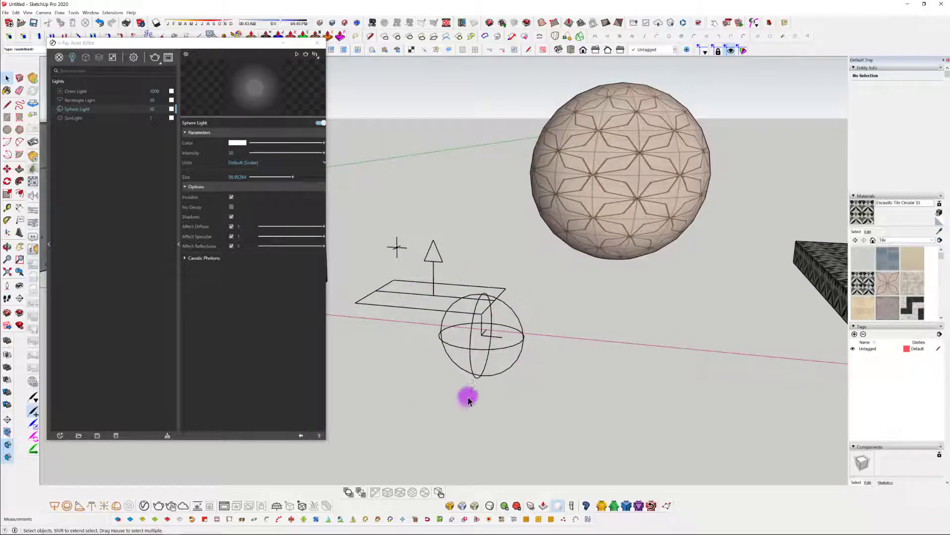
middle_click_drag(450, 462, 482, 437)
middle_click_drag(484, 316, 509, 340)
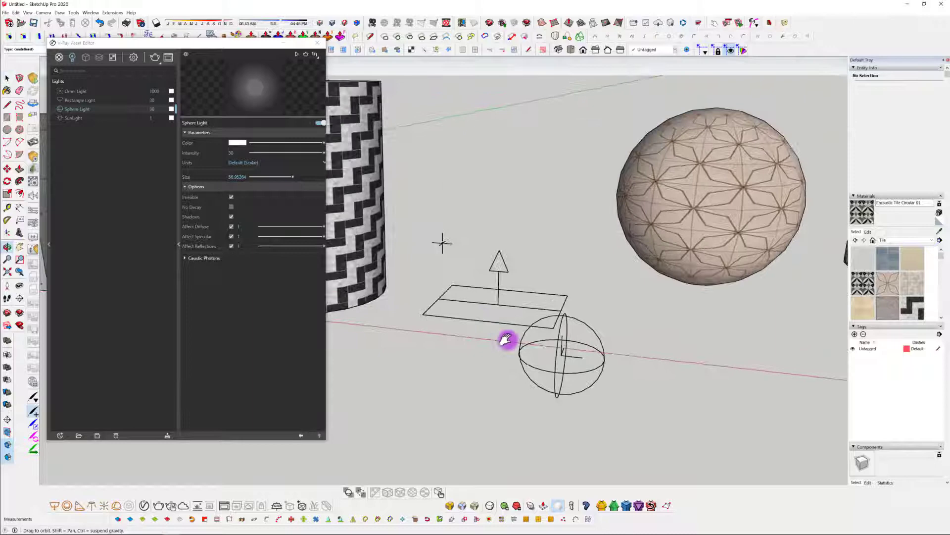
left_click(444, 244)
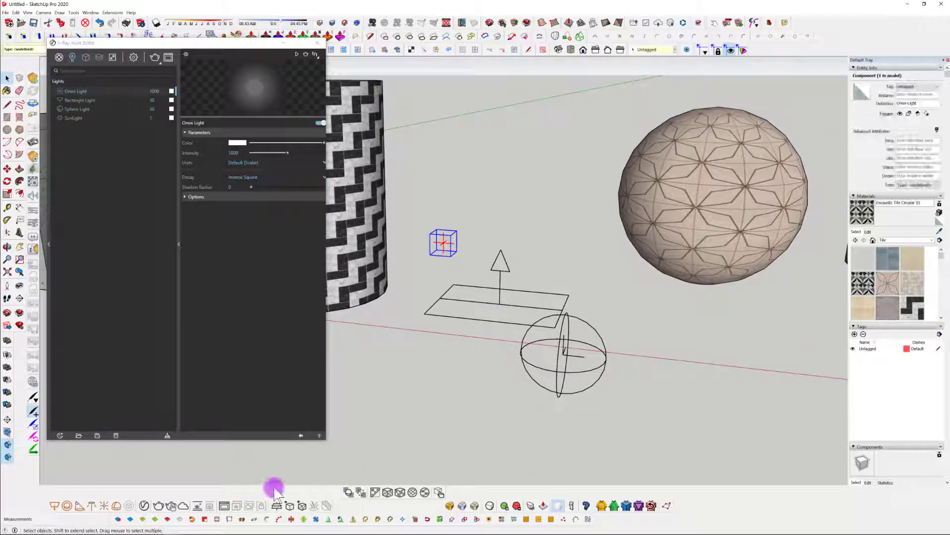
Enable solid widgets, select the rectangle light and the sphere light by their faces, and clear the selection.
left_click(350, 492)
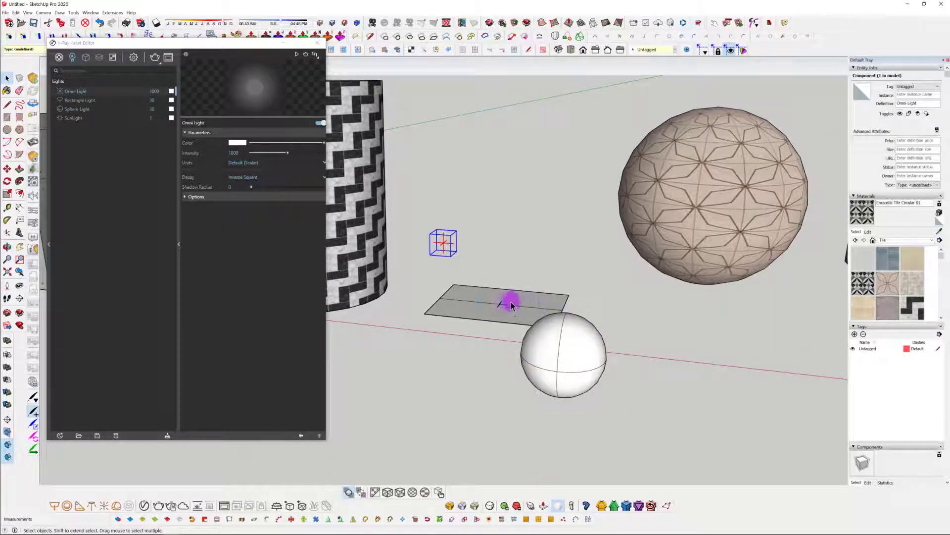
left_click(512, 305)
left_click(552, 350)
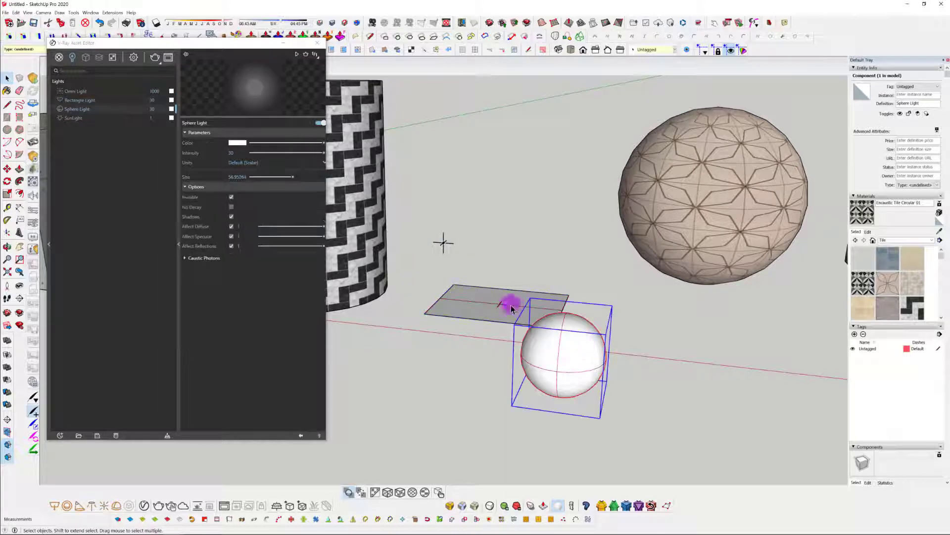
left_click(611, 386)
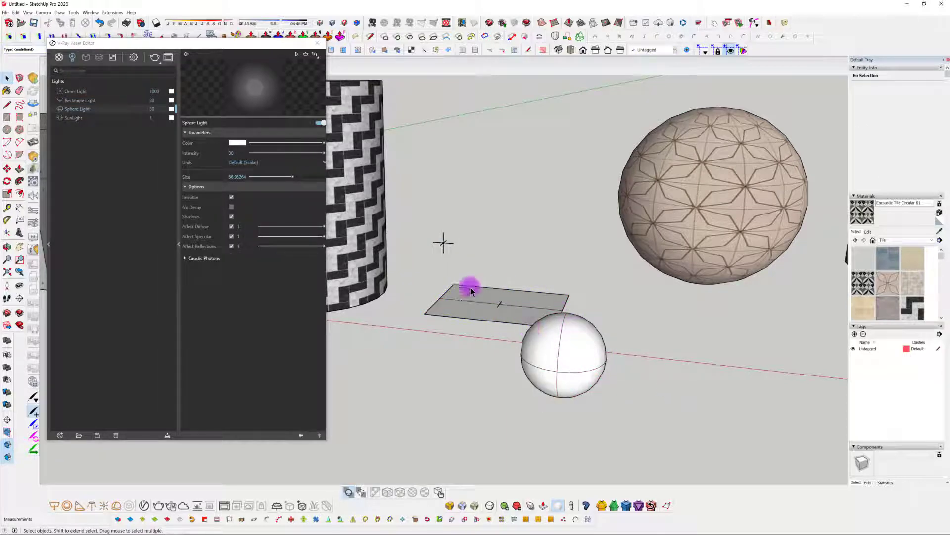
Select the sphere light, inspect its solid widget up close, and turn solid widgets off.
left_click(597, 361)
middle_click_drag(597, 362, 638, 375)
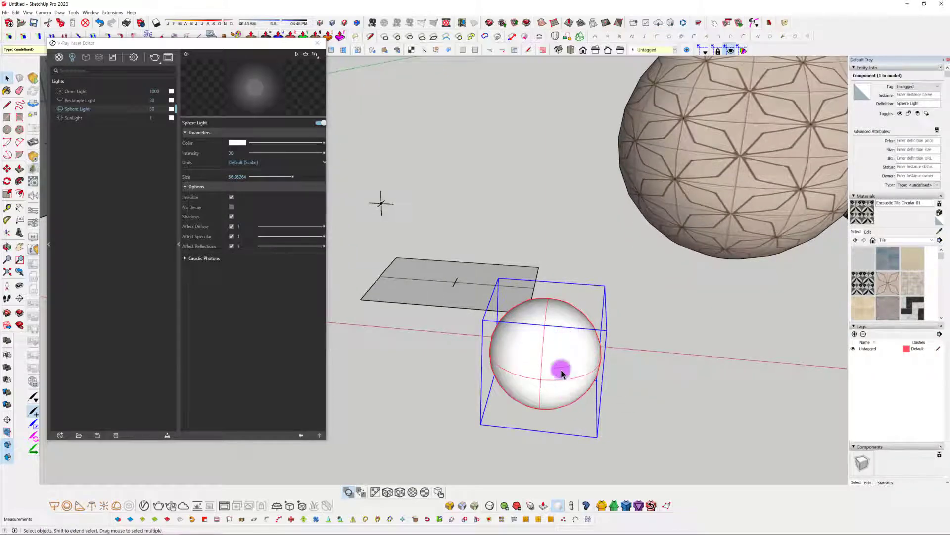
middle_click_drag(562, 371, 551, 345)
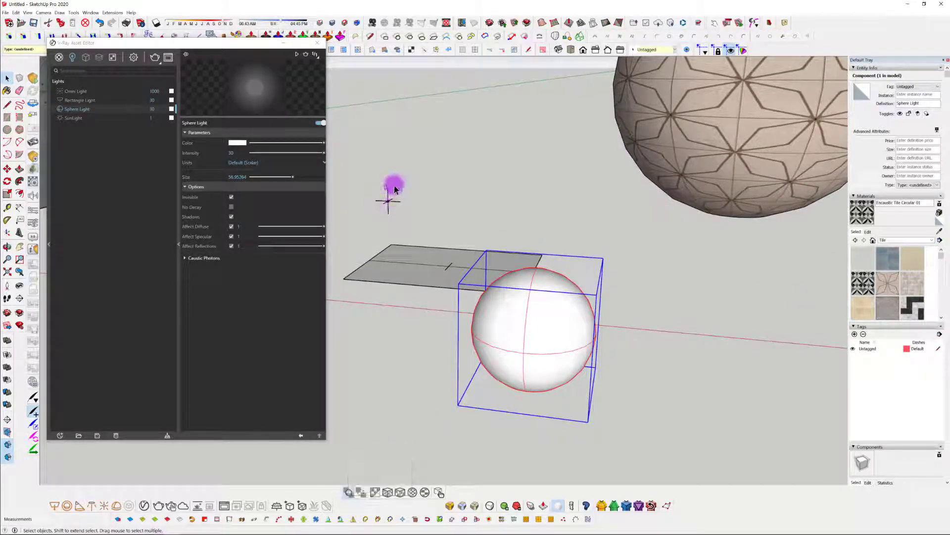
left_click(374, 491)
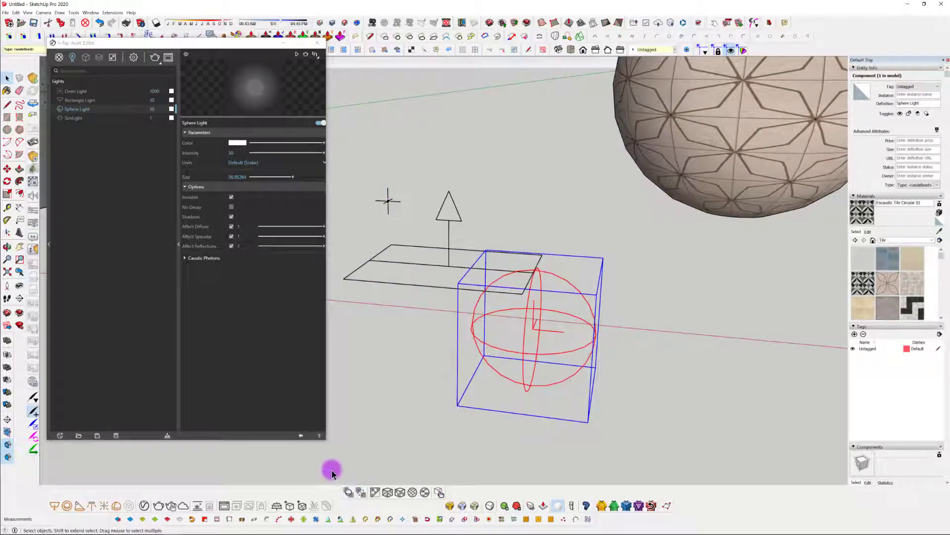
Place a V-Ray dome light on the ground in front of the rectangle light and turn solid widgets on.
left_click(117, 505)
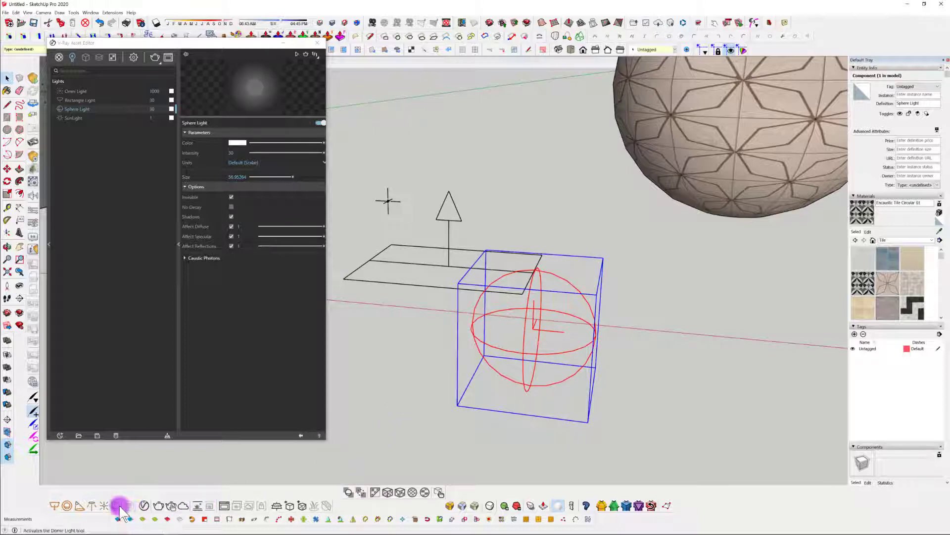
left_click(387, 377)
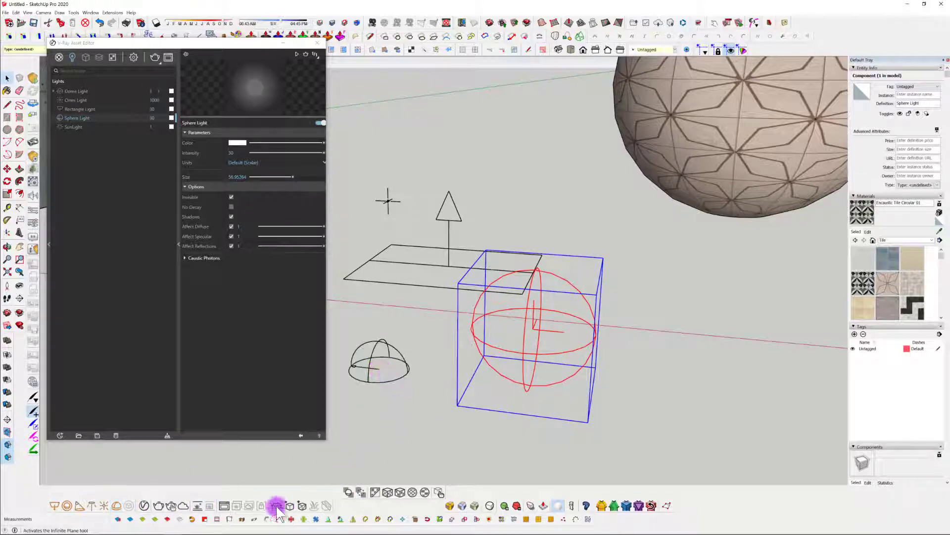
left_click(348, 493)
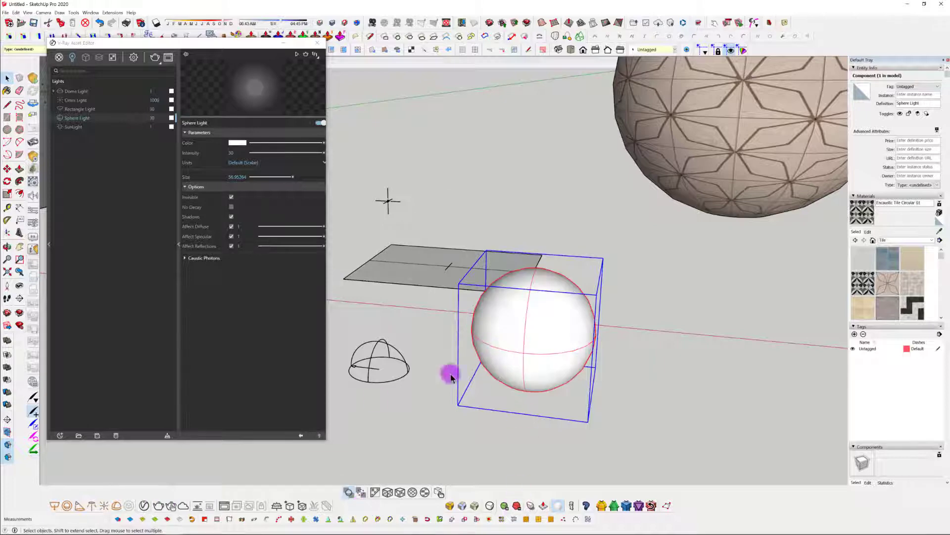
Compare the solid and wireframe light widgets from several angles, switching solid widgets off and back on.
middle_click_drag(475, 314, 455, 262)
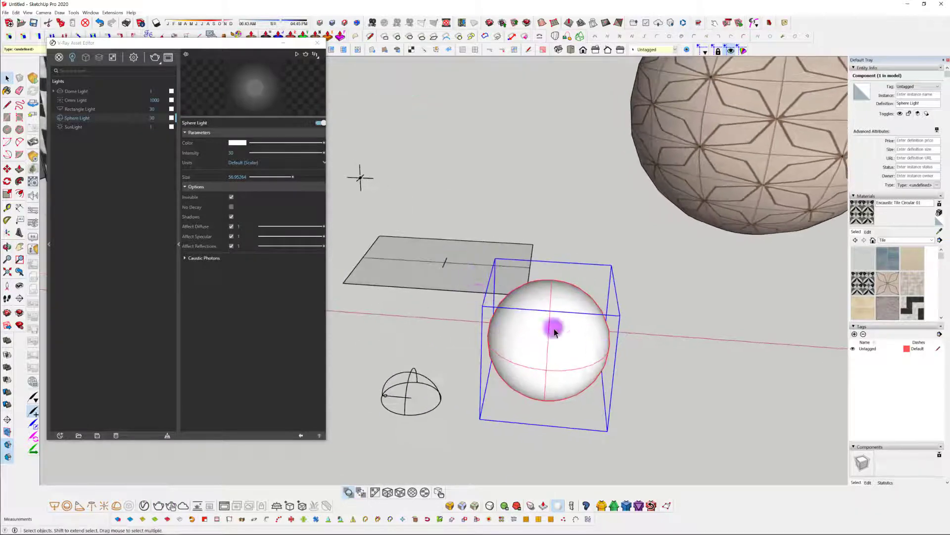
left_click(237, 198)
middle_click_drag(593, 324, 543, 322)
middle_click_drag(658, 265, 409, 282)
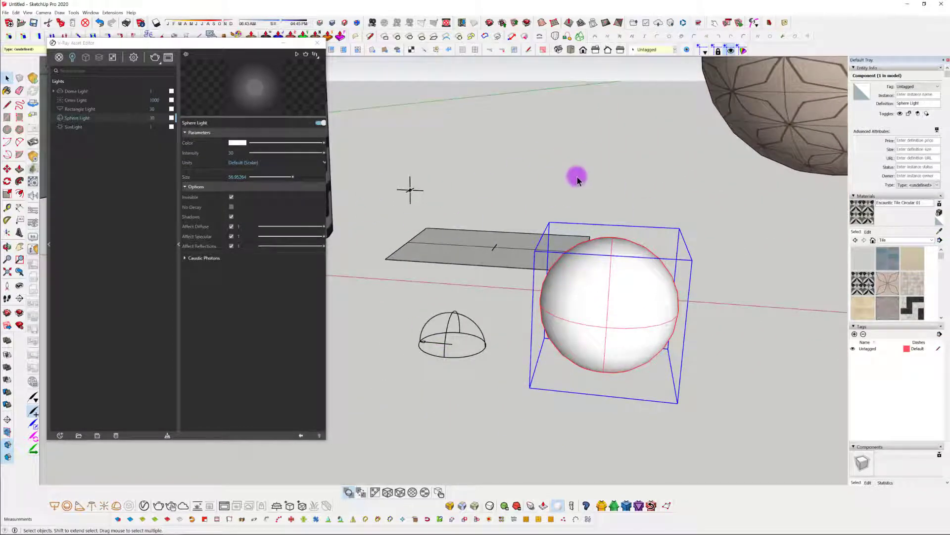
middle_click_drag(574, 174, 523, 275)
left_click(349, 491)
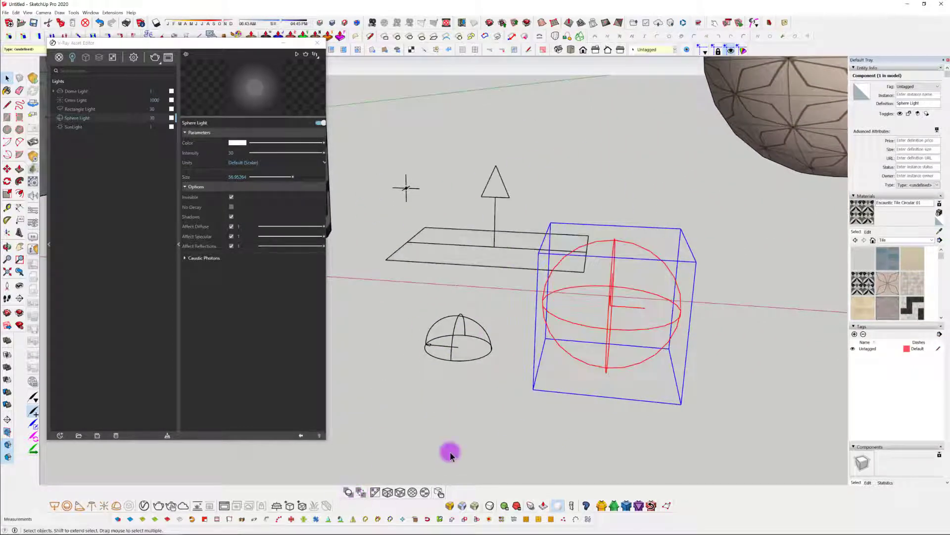
left_click(347, 492)
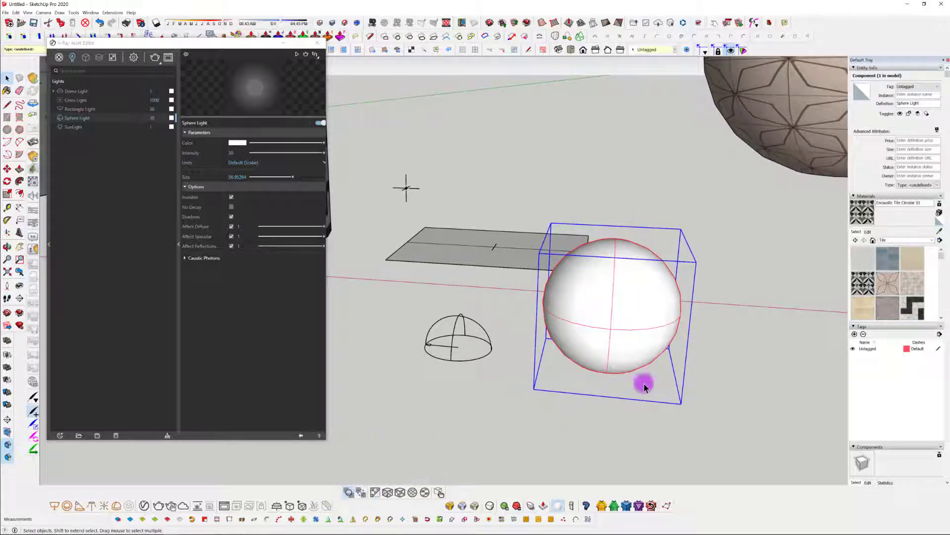
Render the scene with V-Ray to check the lights in the frame buffer, and turn solid widgets off.
middle_click_drag(558, 340, 452, 313)
middle_click_drag(522, 286, 536, 324)
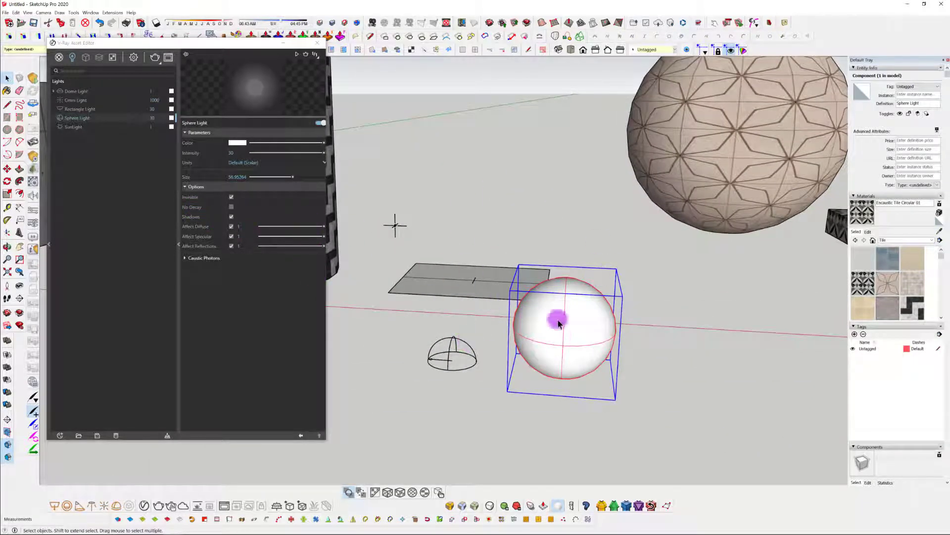
left_click(155, 57)
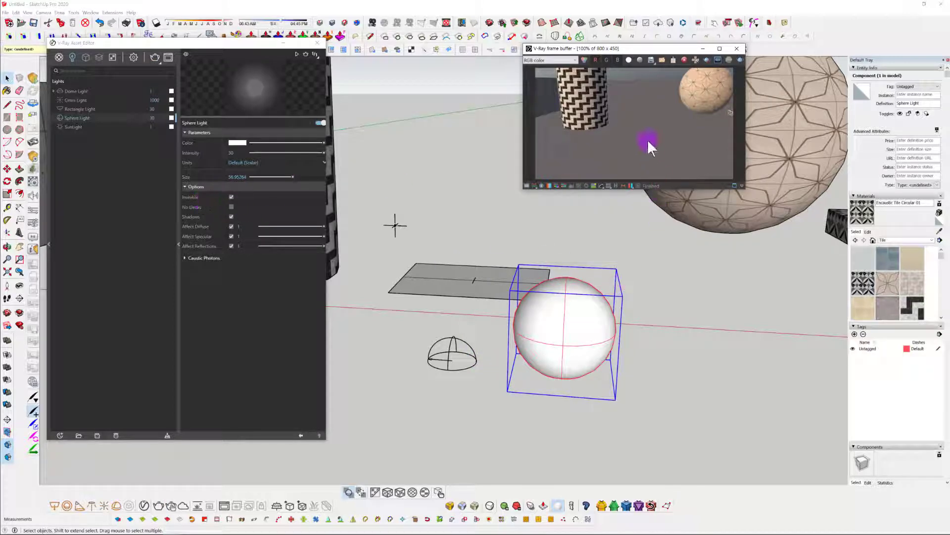
left_click(347, 492)
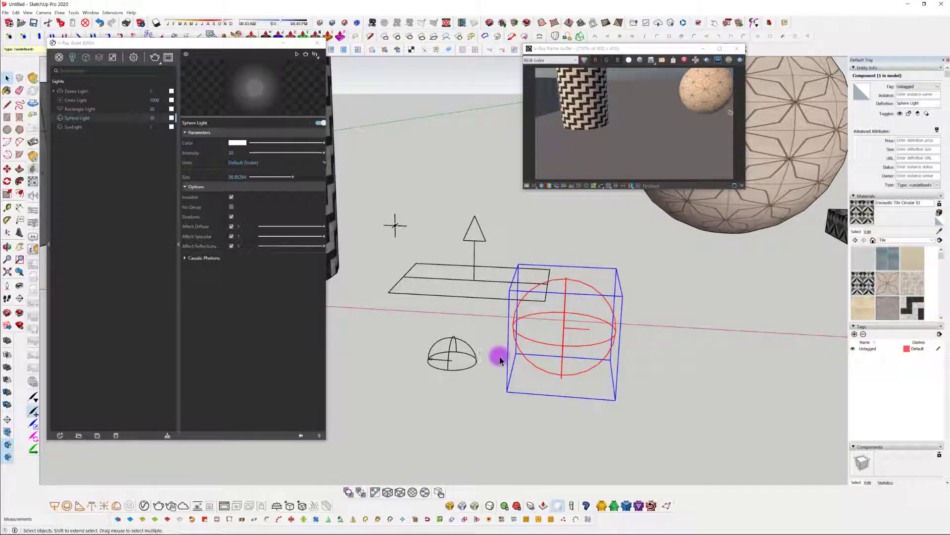
middle_click_drag(526, 364, 619, 317)
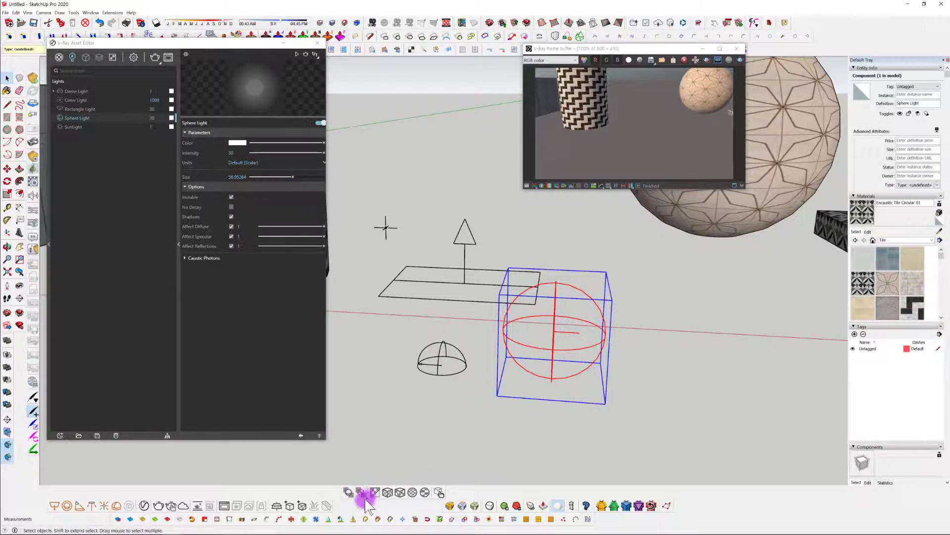
Close the V-Ray Asset Editor and the V-Ray frame buffer.
left_click(317, 43)
middle_click_drag(568, 365, 460, 356)
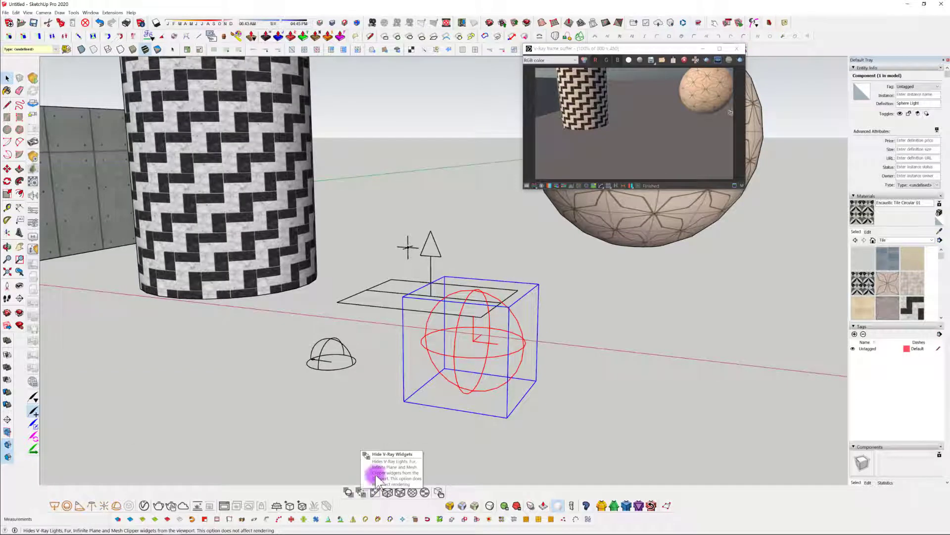
scroll(467, 294, "down", 3)
left_click(737, 48)
mouse_move(525, 297)
middle_mouse_down()
mouse_move(503, 304)
mouse_move(498, 288)
mouse_move(457, 406)
mouse_move(562, 382)
mouse_move(503, 356)
mouse_move(577, 359)
middle_mouse_up()
mouse_move(439, 396)
middle_mouse_down()
mouse_move(556, 335)
mouse_move(551, 343)
mouse_move(609, 367)
mouse_move(588, 391)
mouse_move(667, 354)
mouse_move(577, 355)
mouse_move(569, 373)
mouse_move(621, 340)
mouse_move(613, 322)
mouse_move(622, 331)
mouse_move(596, 330)
middle_mouse_up()
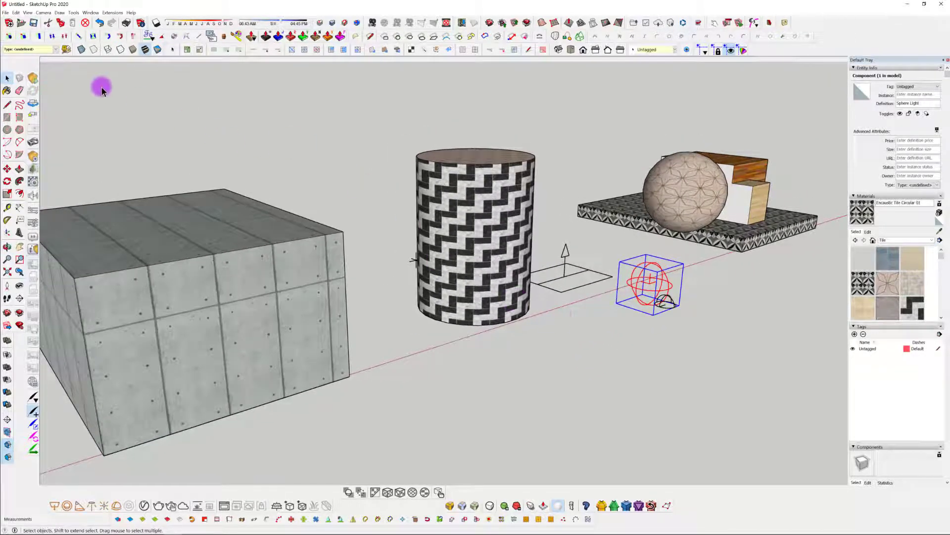
left_click(6, 12)
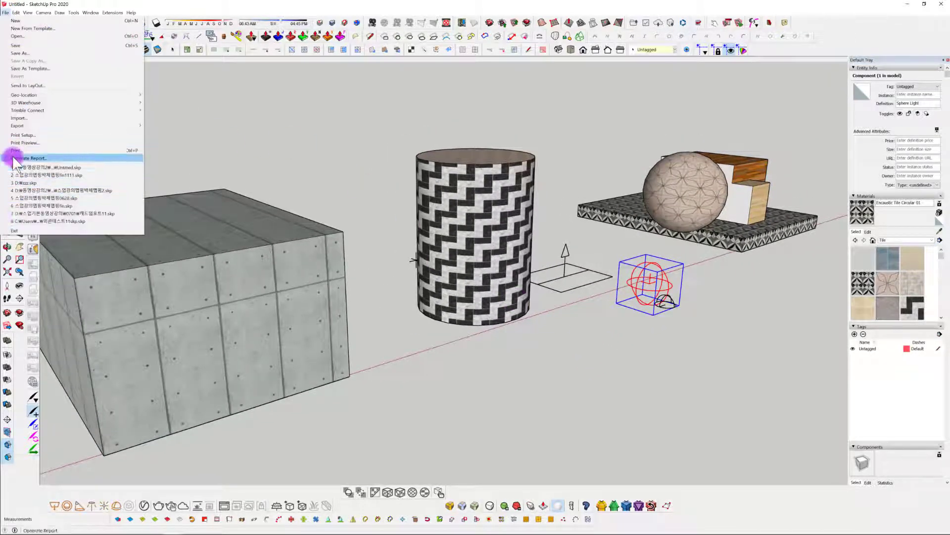
mouse_move(20, 126)
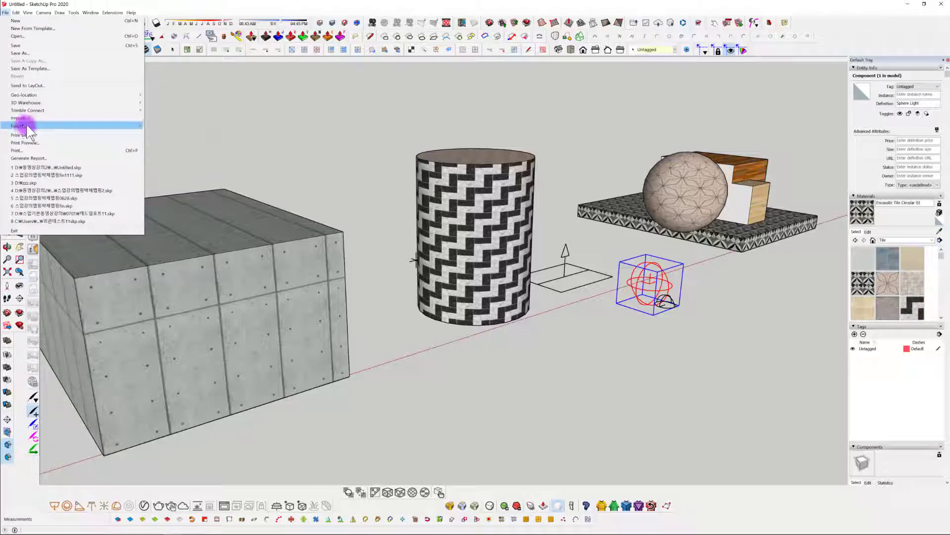
left_click(161, 133)
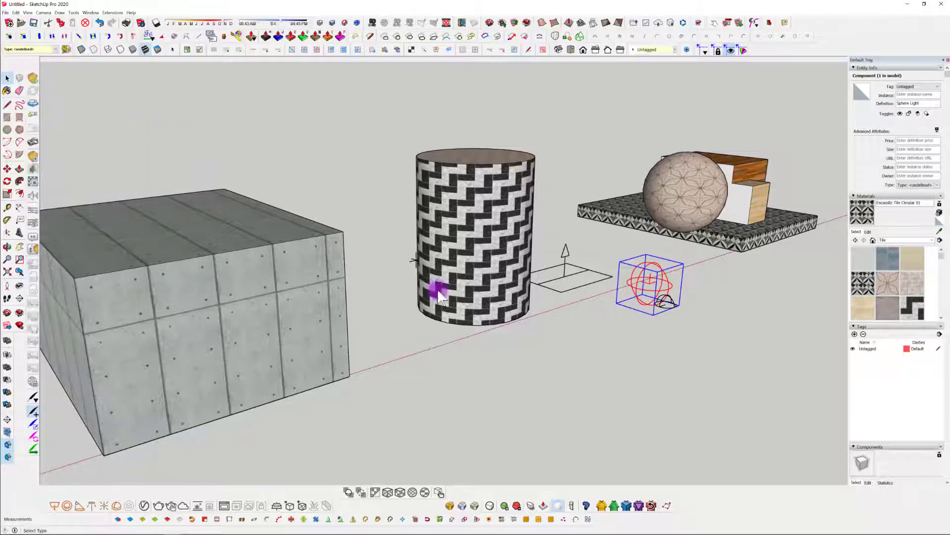
left_click(774, 169)
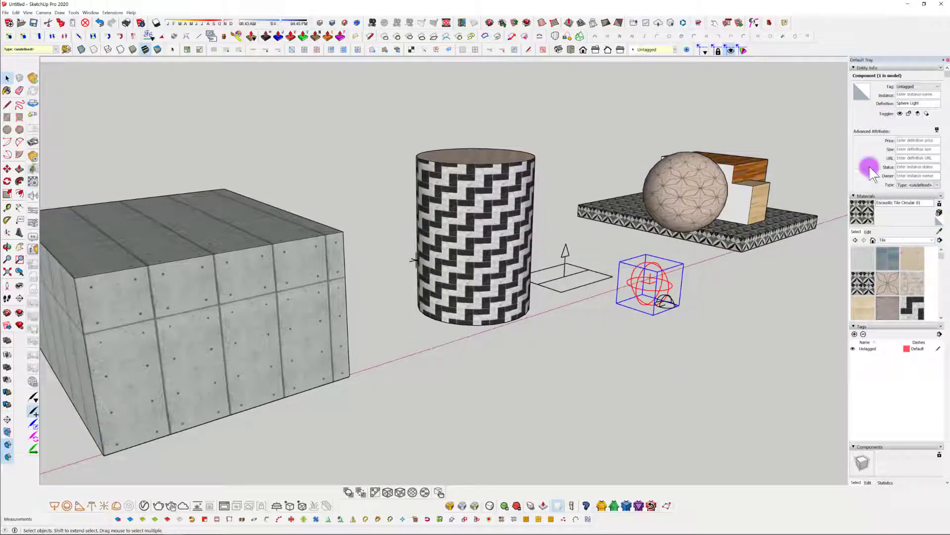
Apply the Straight Lines 03pix style to the model.
scroll(871, 287, "down", 2)
scroll(874, 361, "down", 4)
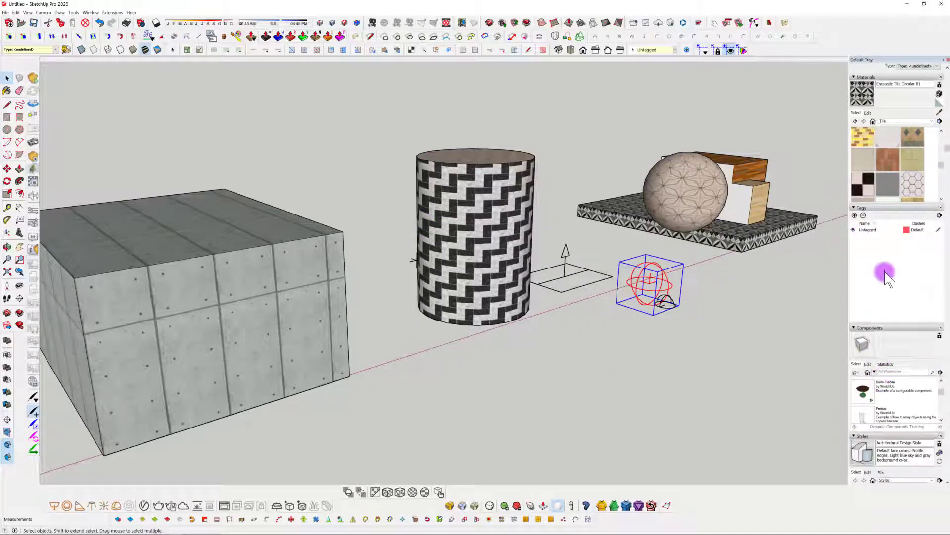
scroll(880, 366, "down", 3)
scroll(885, 391, "down", 4)
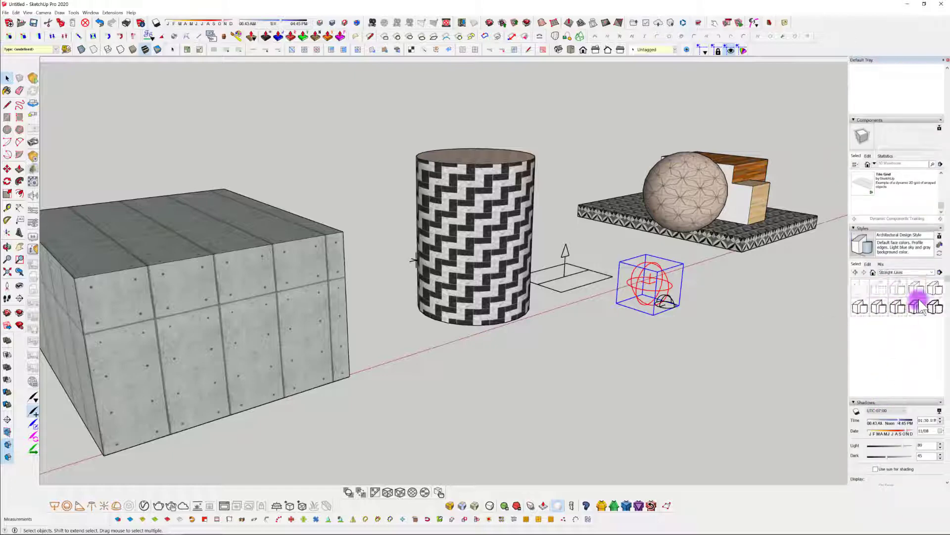
left_click(898, 288)
Examine the light widgets under the line style, selecting the rectangle light and the sphere light by their lines.
middle_click_drag(655, 307, 615, 337)
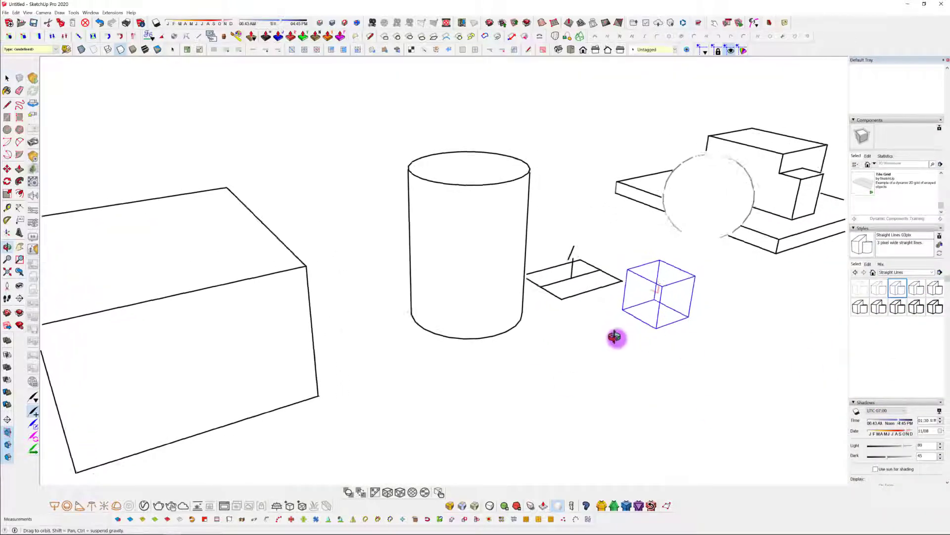
scroll(625, 303, "up", 4)
mouse_move(721, 297)
middle_mouse_down()
mouse_move(520, 297)
mouse_move(462, 263)
middle_mouse_up()
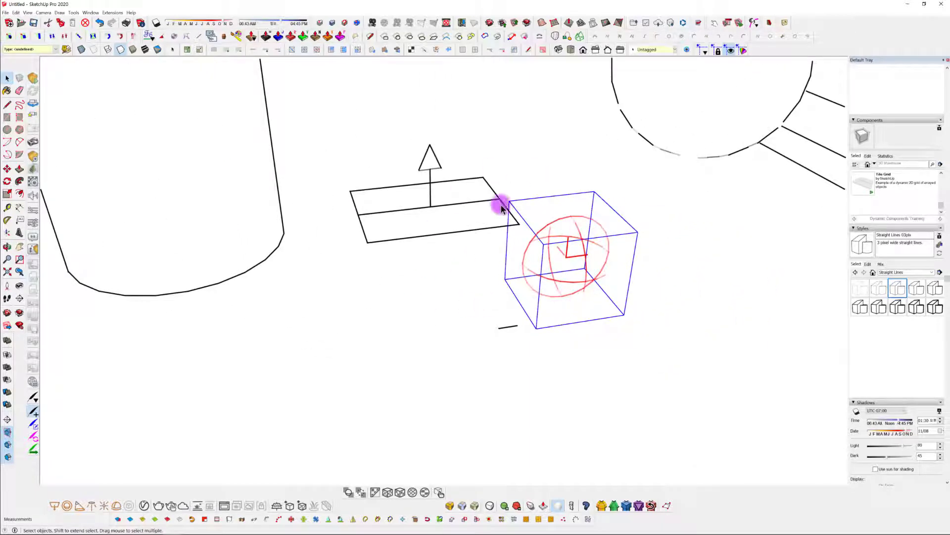
middle_click_drag(384, 345, 458, 291)
middle_click_drag(458, 291, 558, 347, "shift")
scroll(575, 354, "down", 4)
mouse_move(685, 348)
middle_mouse_down()
mouse_move(596, 320)
mouse_move(668, 297)
middle_mouse_up()
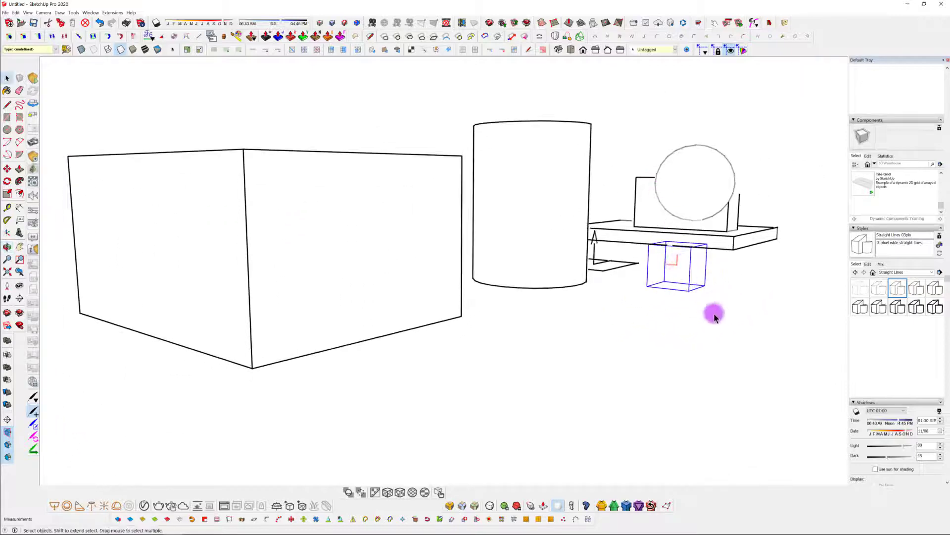
left_click(682, 295)
left_click(676, 266)
left_click(617, 265)
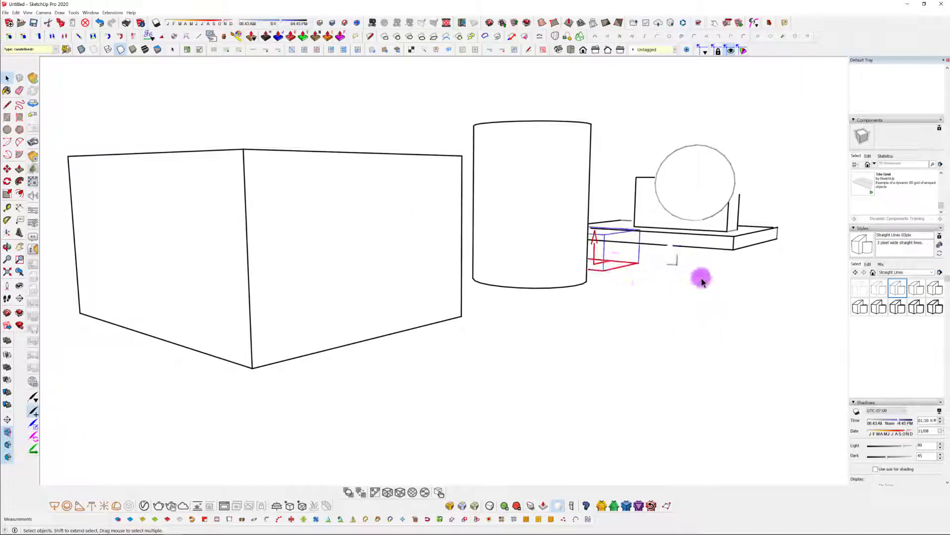
left_click(678, 267)
middle_click_drag(678, 277, 387, 476)
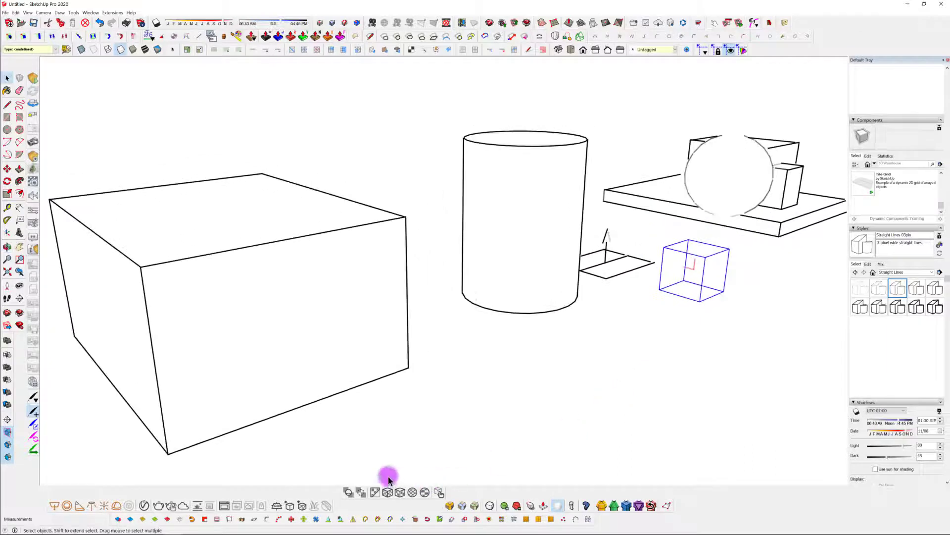
Hide the V-Ray widgets, showing them again in between to compare the line view with and without lights.
left_click(362, 492)
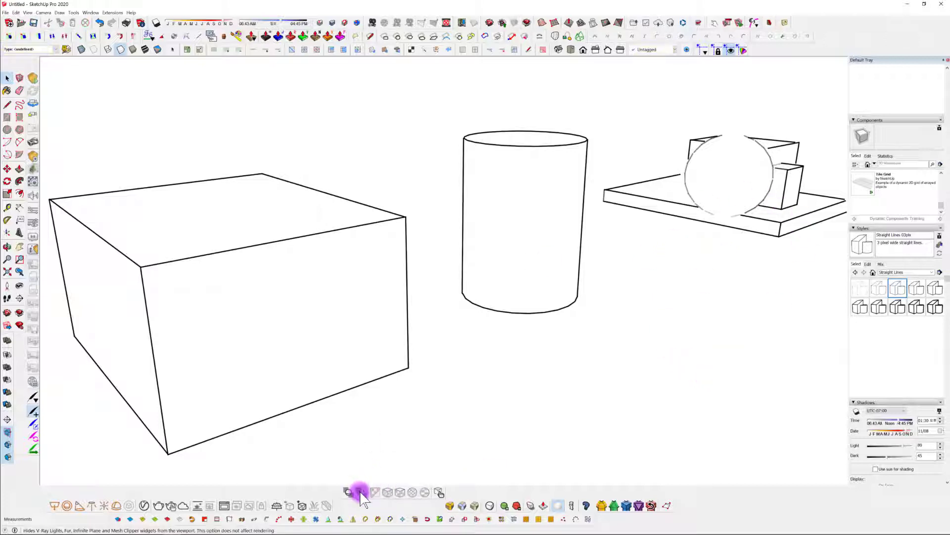
left_click(360, 493)
left_click(359, 492)
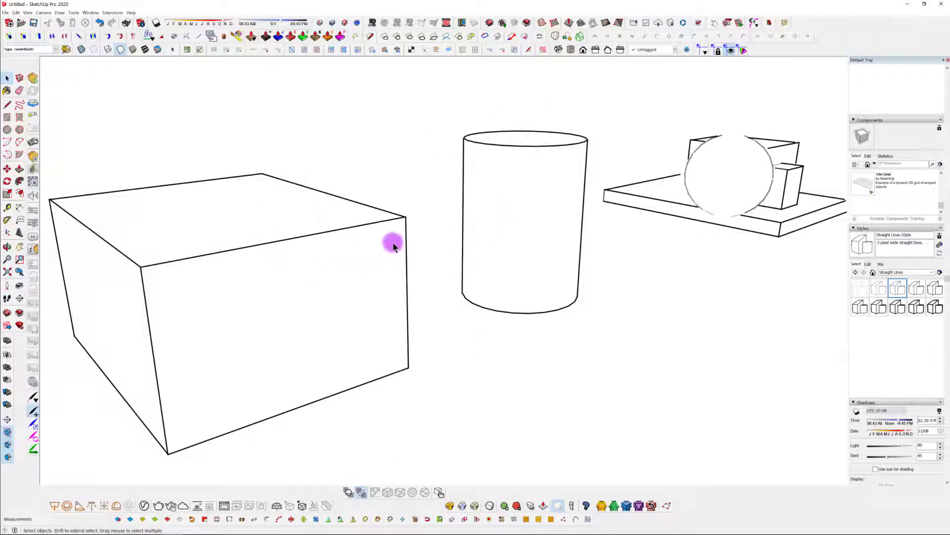
left_click(361, 493)
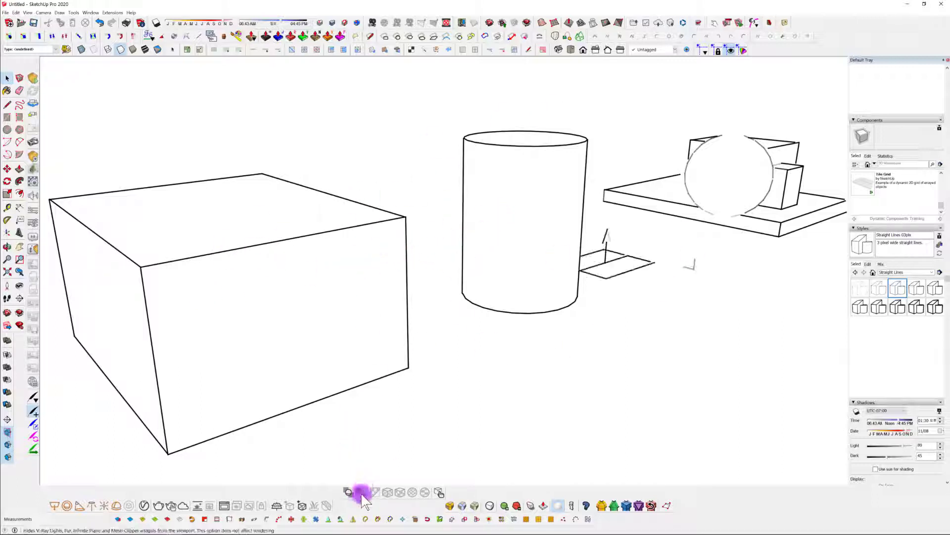
left_click(360, 493)
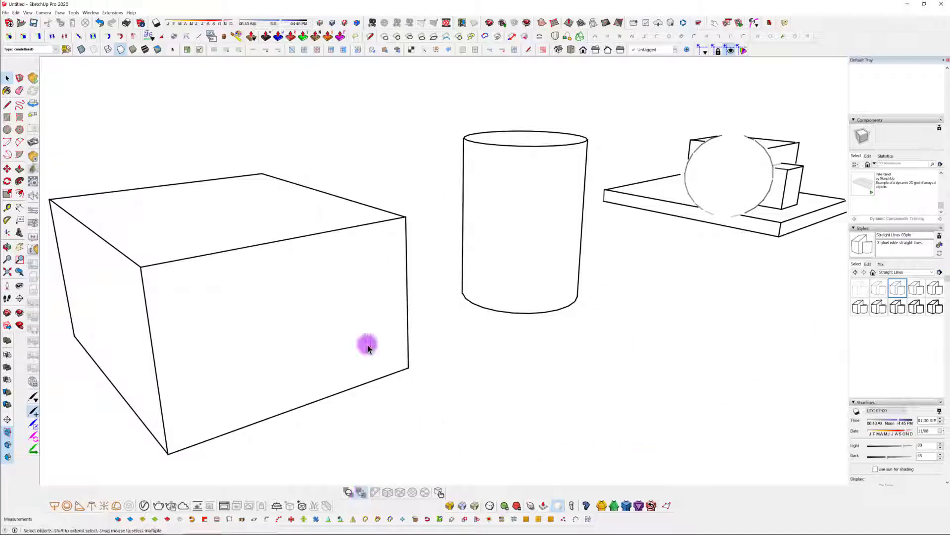
middle_click_drag(367, 342, 560, 312)
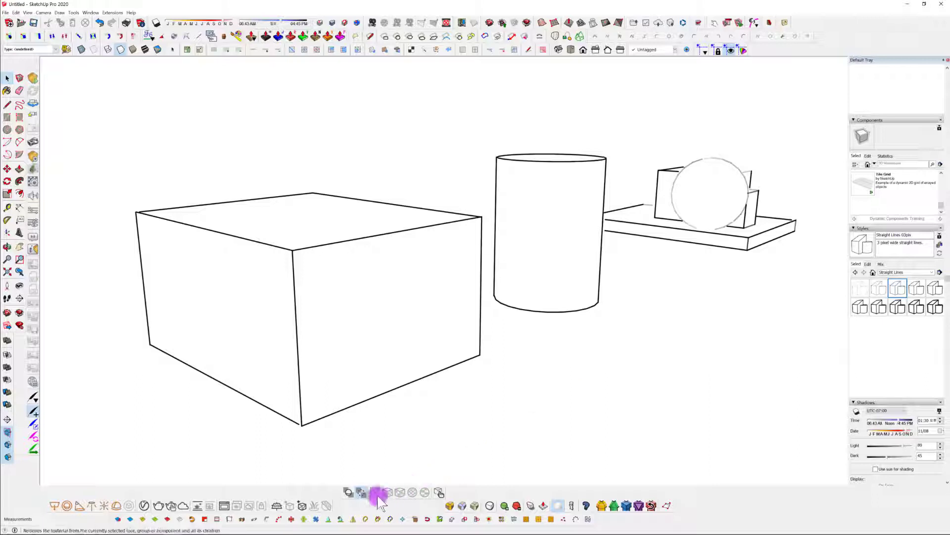
left_click(349, 492)
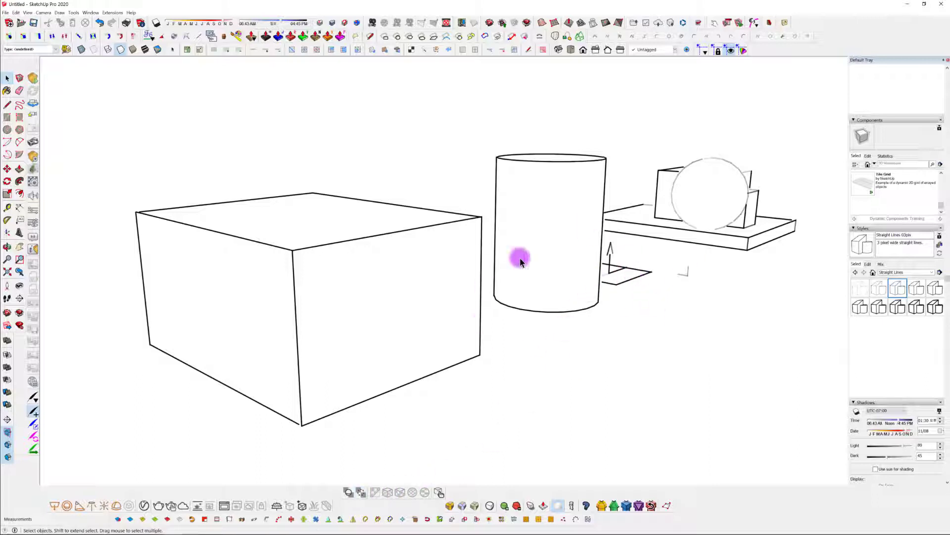
left_click(357, 495)
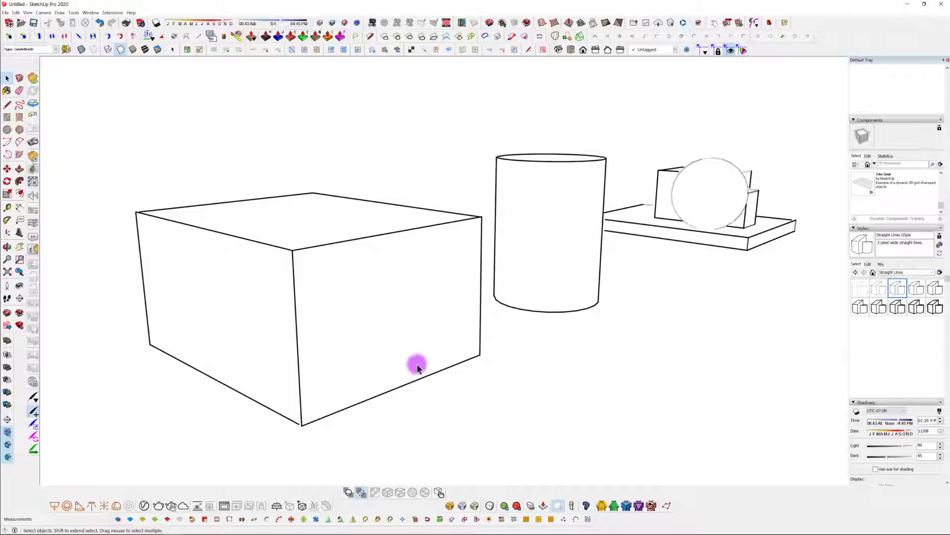
scroll(533, 370, "down", 1)
middle_click_drag(533, 371, 508, 374)
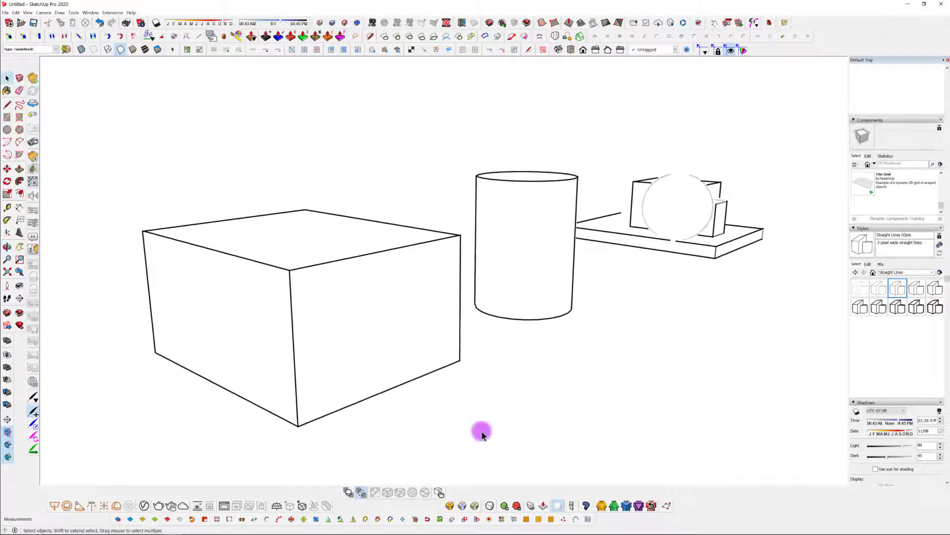
Restore the Architectural Design Style from the In Model styles and show the V-Ray widgets again.
left_click(912, 273)
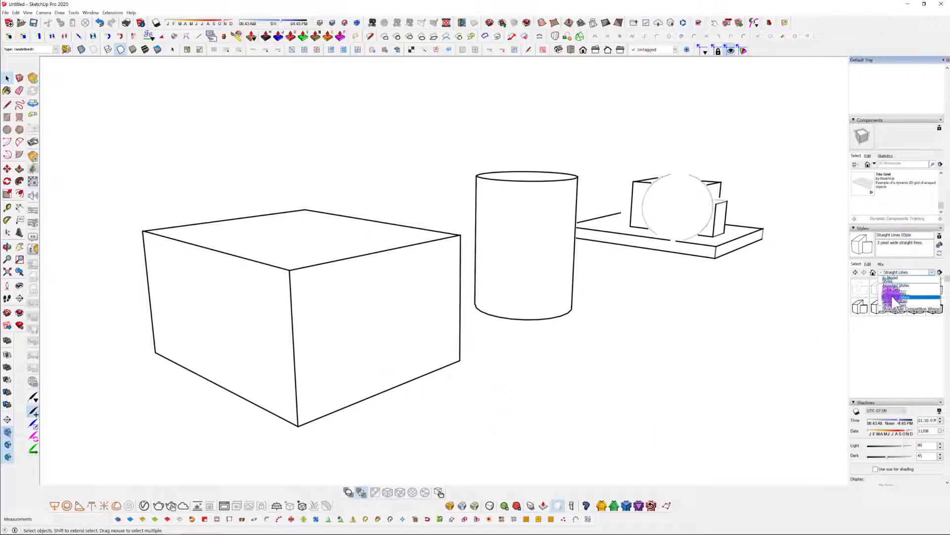
left_click(880, 290)
left_click(860, 287)
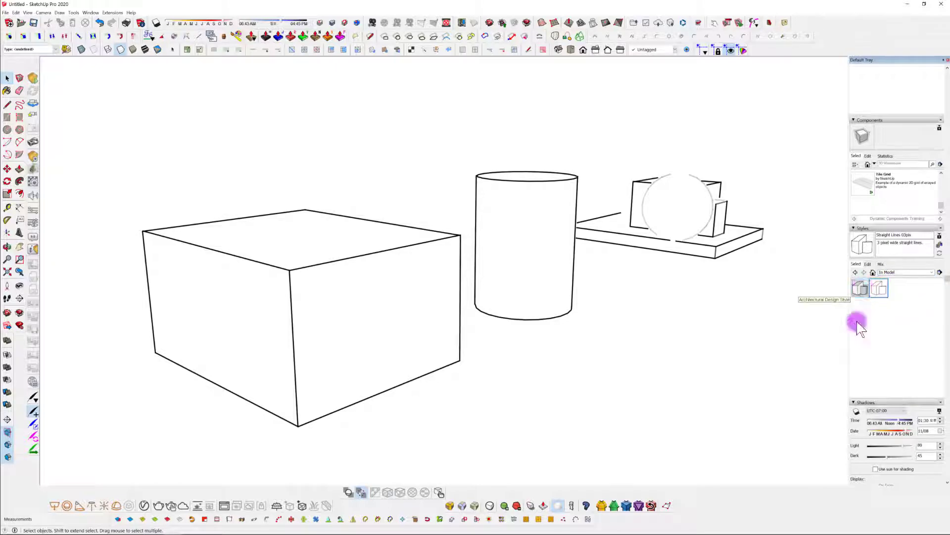
middle_click_drag(484, 424, 409, 462)
left_click(364, 494)
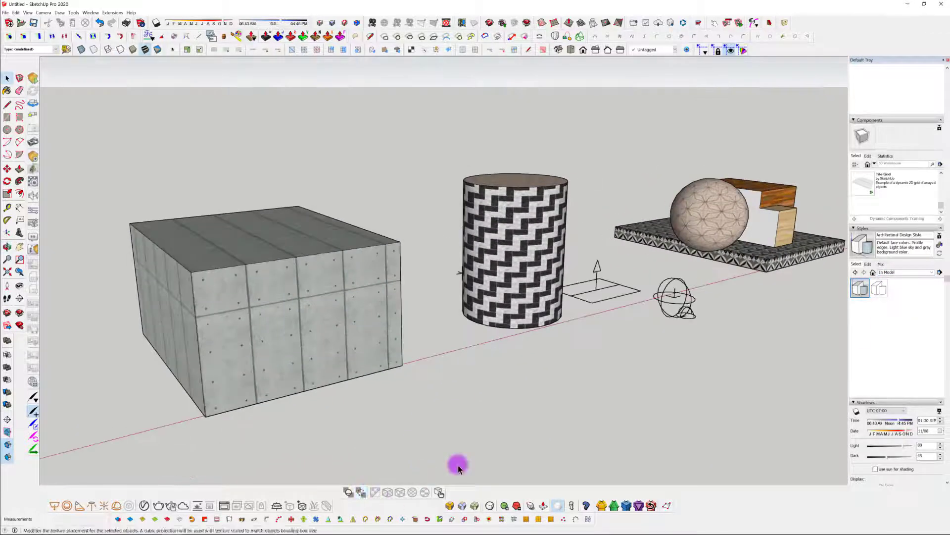
Compare the lights with solid, hidden and wireframe widgets, finishing with visible wireframe widgets.
left_click(347, 493)
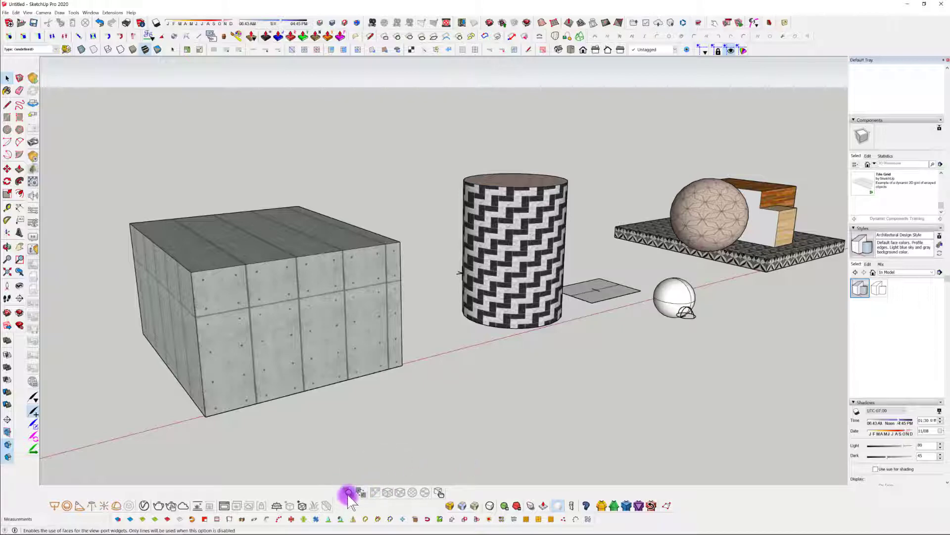
left_click(349, 494)
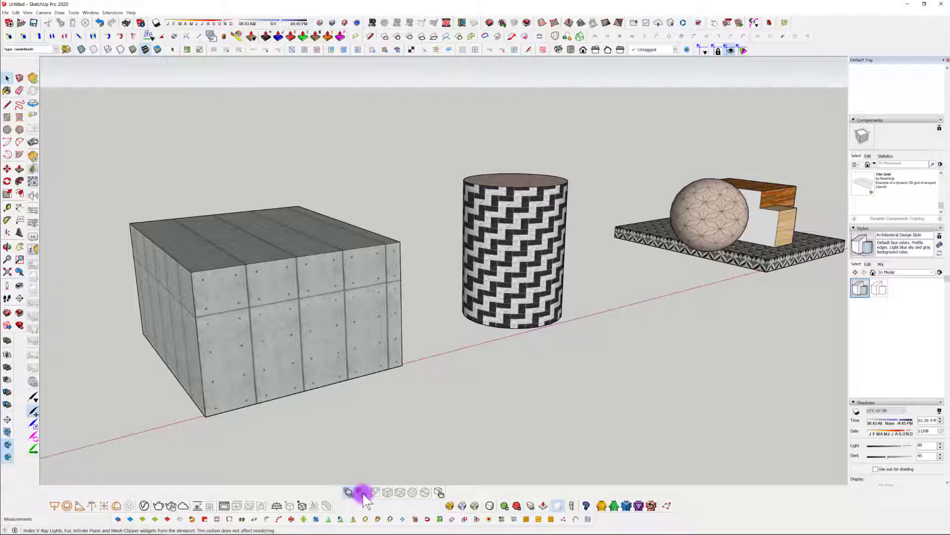
left_click(349, 496)
left_click(350, 497)
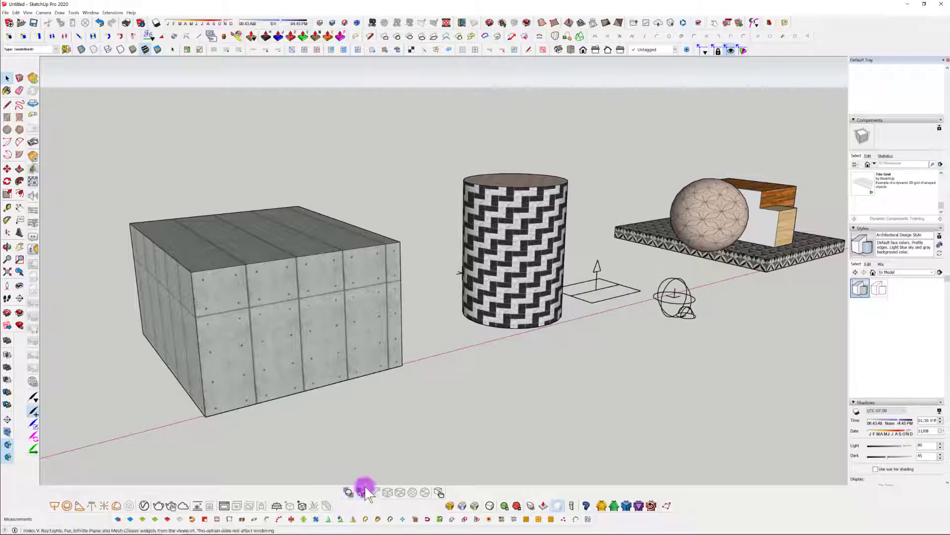
Hide the V-Ray widgets, check the scene without the lights, and show the widgets again.
left_click(362, 495)
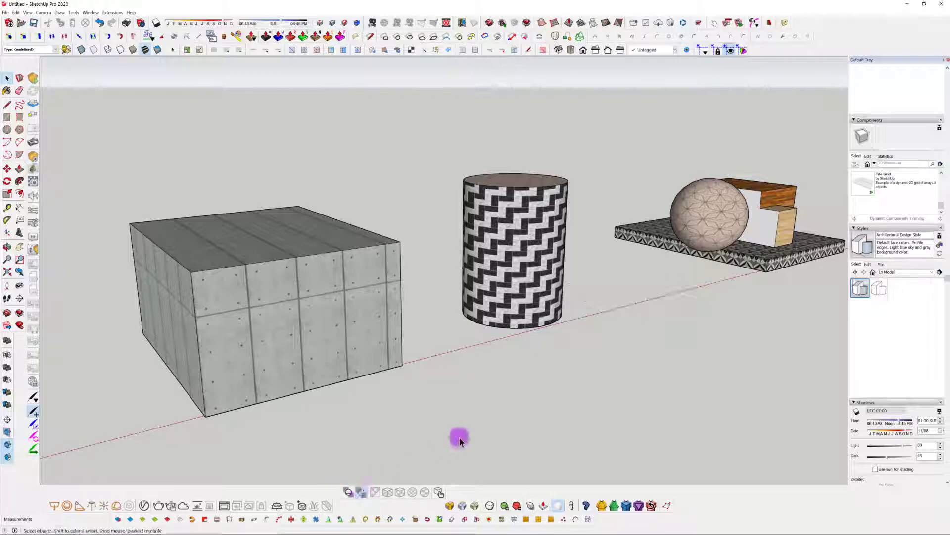
middle_click_drag(456, 436, 388, 497)
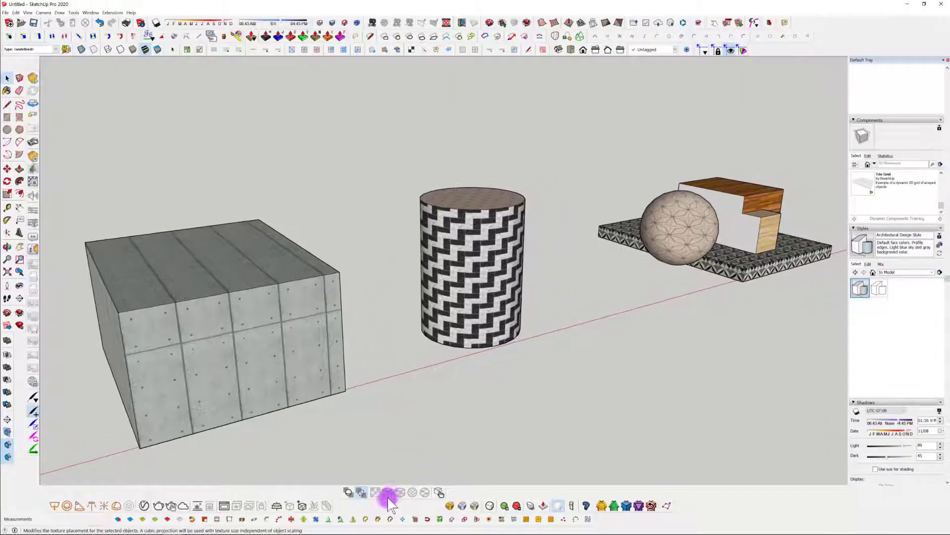
left_click(360, 492)
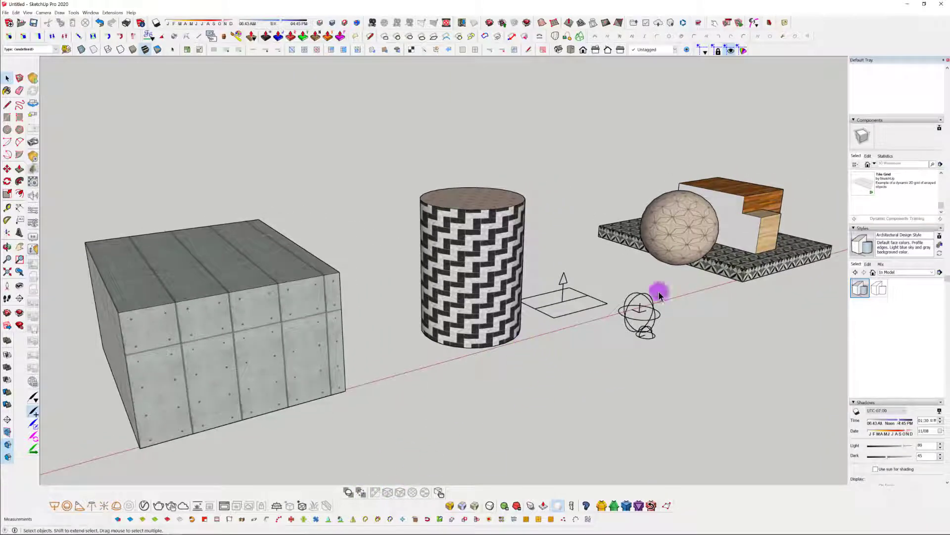
left_click(359, 492)
left_click(361, 493)
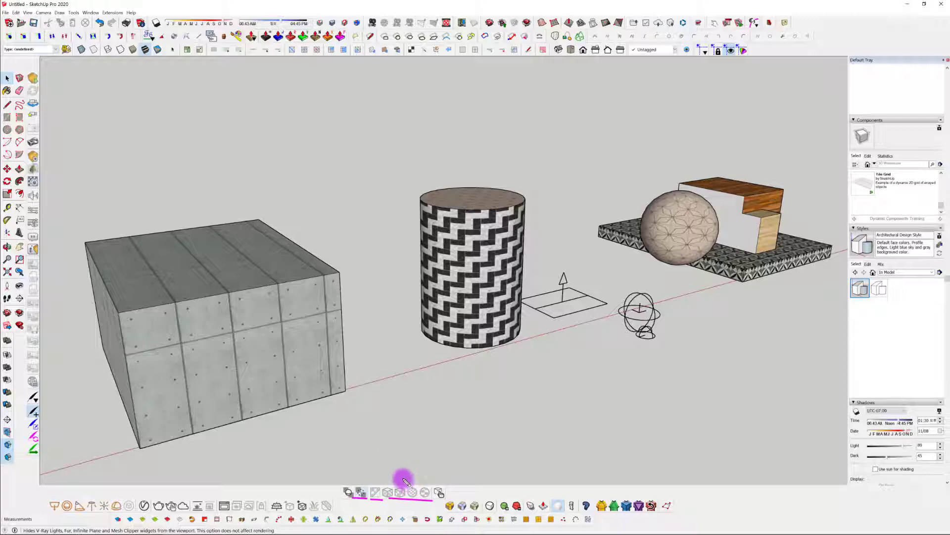
left_click_drag(418, 495, 434, 478)
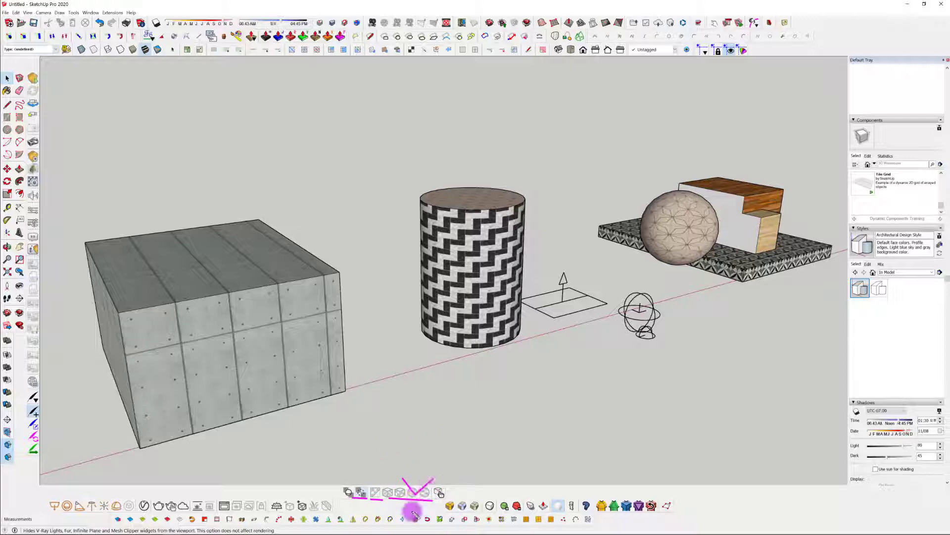
key("Escape")
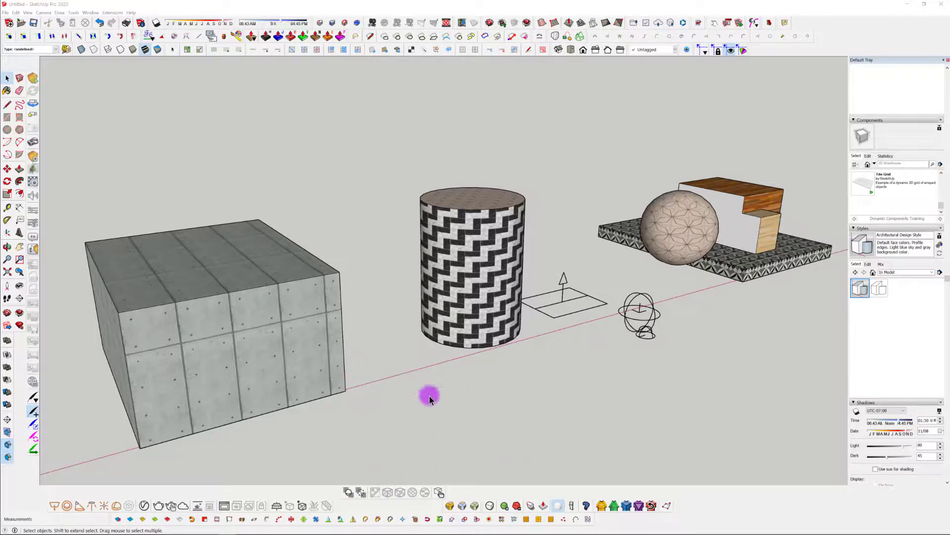
scroll(473, 361, "down", 3)
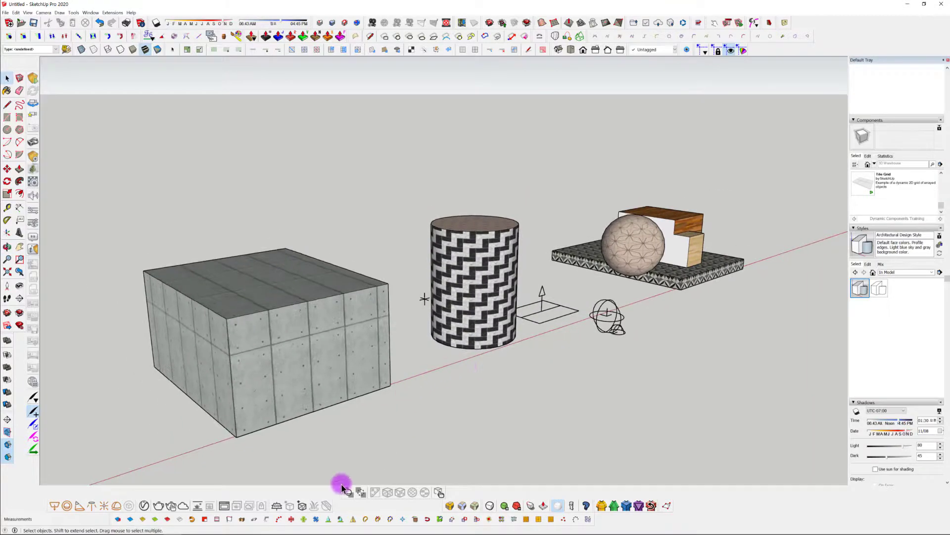